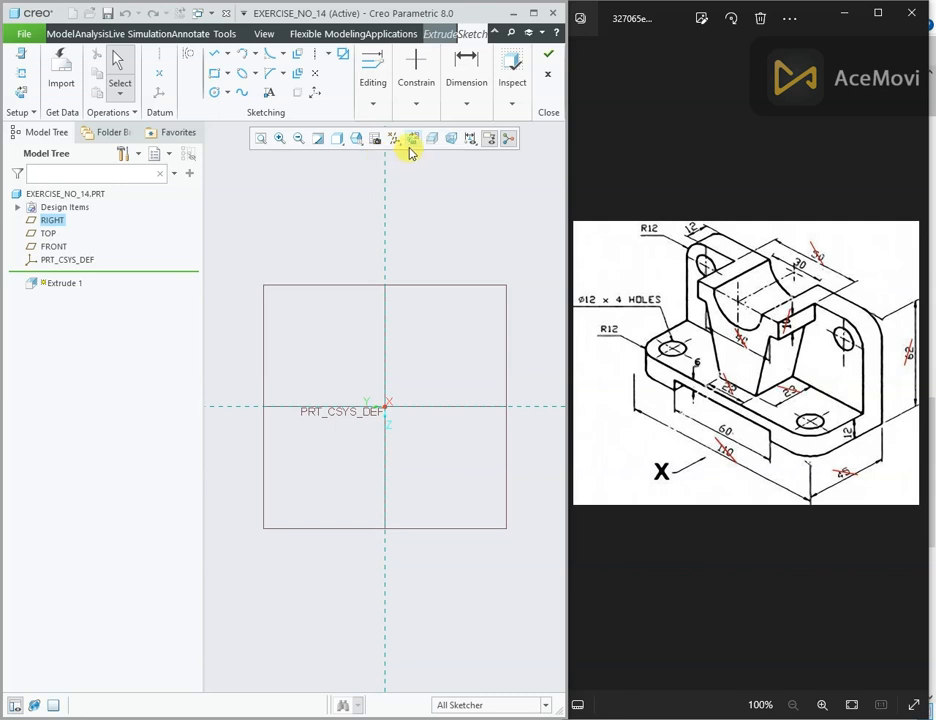
- Sketch a closed L-shaped profile with its inner corner at the origin, inner edges about 235 and 173 long and legs about 60 thick
{"action": "left_click", "coordinate": [411, 141]}
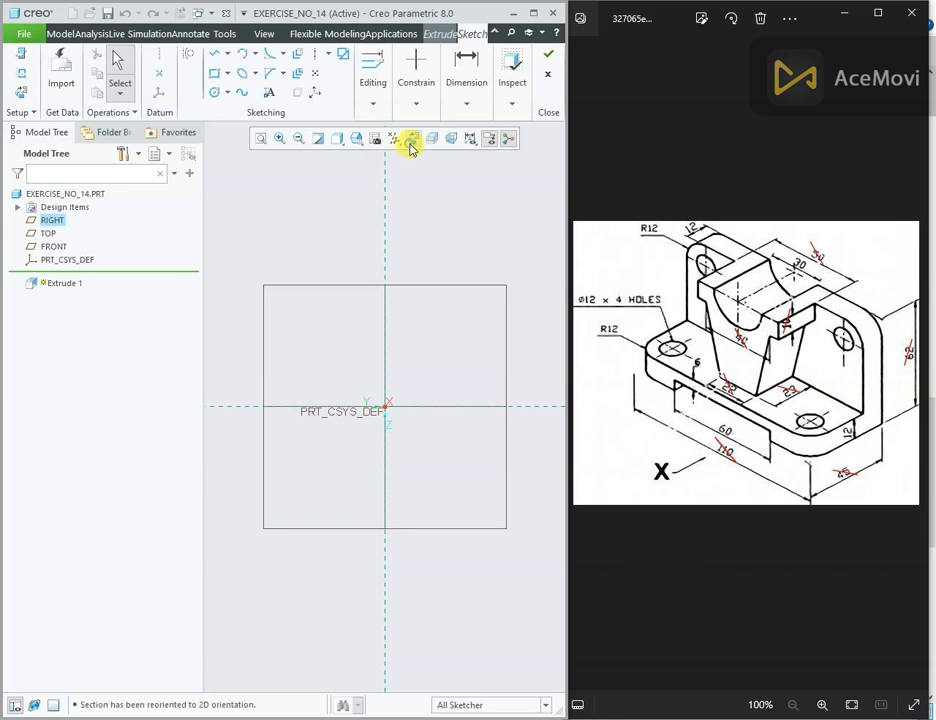
{"action": "left_click", "coordinate": [217, 55]}
{"action": "left_click", "coordinate": [273, 407]}
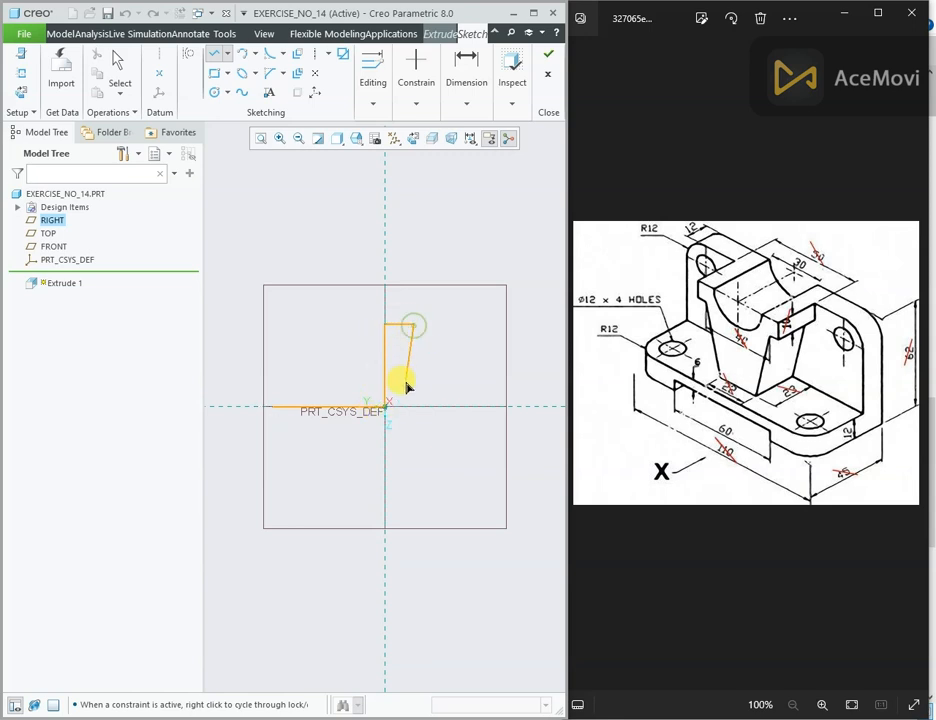
{"action": "left_click", "coordinate": [413, 435]}
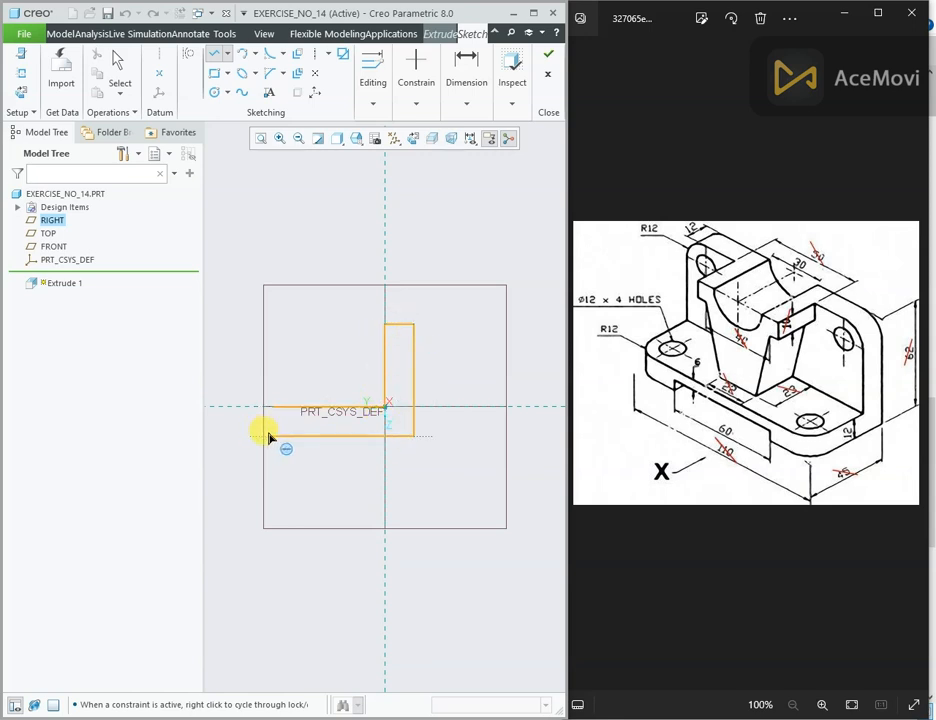
{"action": "left_click", "coordinate": [270, 435]}
{"action": "left_click", "coordinate": [276, 405]}
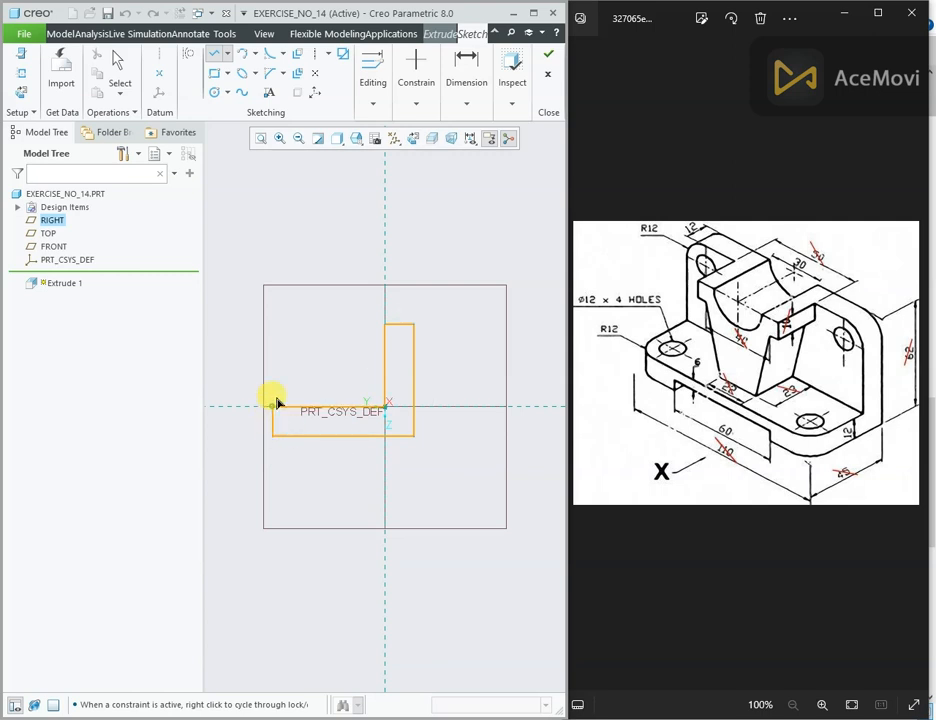
{"action": "middle_click", "coordinate": [305, 375]}
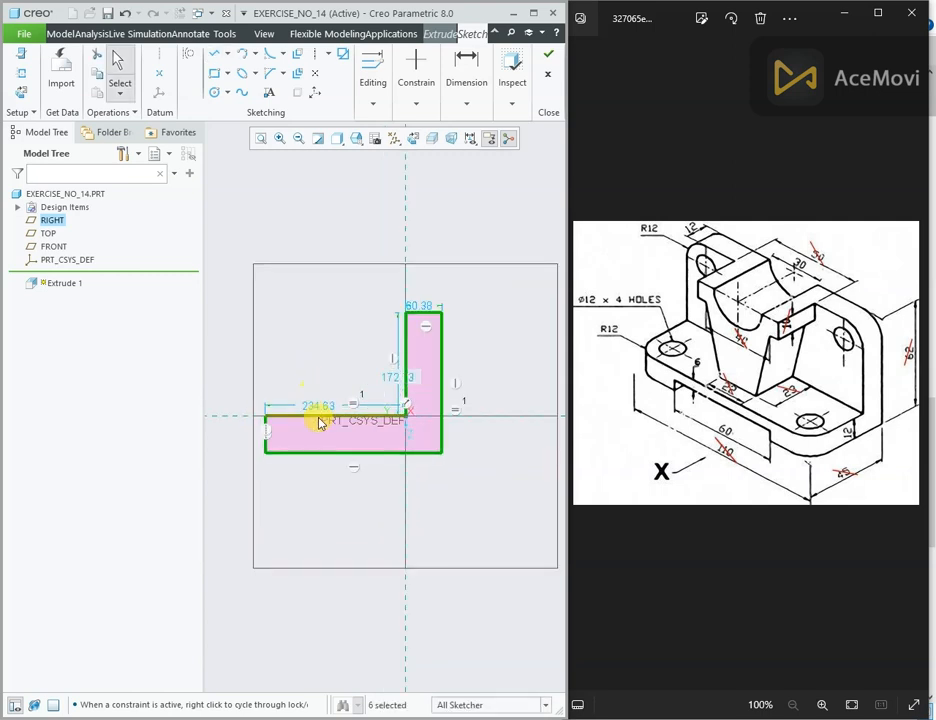
- Move the horizontal length dimension clear of the profile and set the upright leg's thickness to 12
{"action": "left_click_drag", "start_coordinate": [321, 413], "coordinate": [307, 372]}
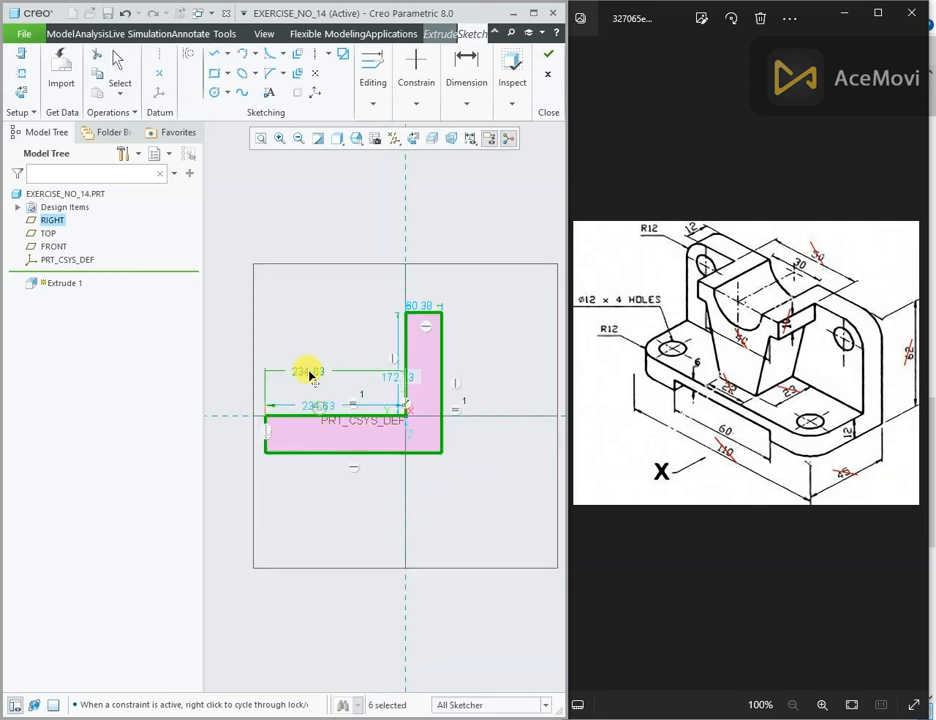
{"action": "double_click", "coordinate": [414, 305]}
{"action": "type", "text": "4"}
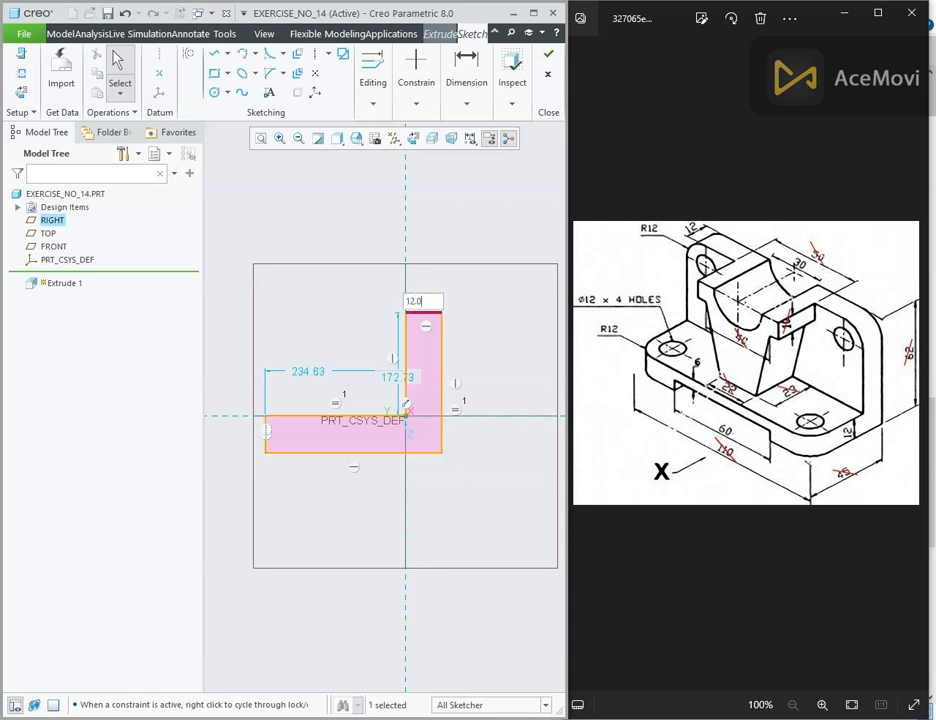
{"action": "key", "text": "Return"}
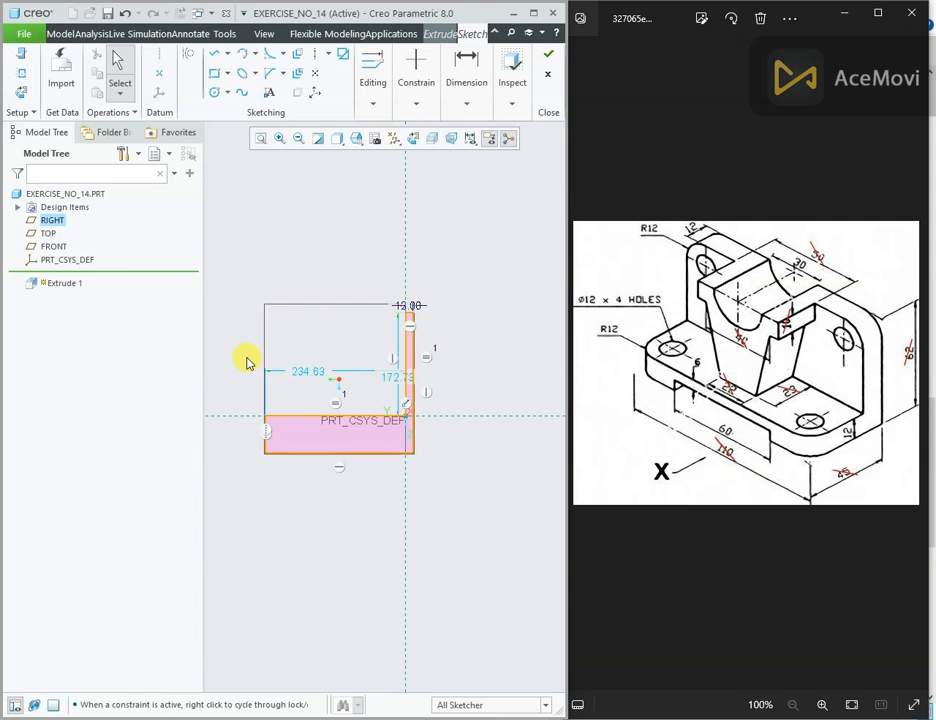
- Dimension the short end edge of the horizontal leg and set its thickness to 12
{"action": "right_click", "coordinate": [247, 358]}
{"action": "left_click", "coordinate": [409, 384]}
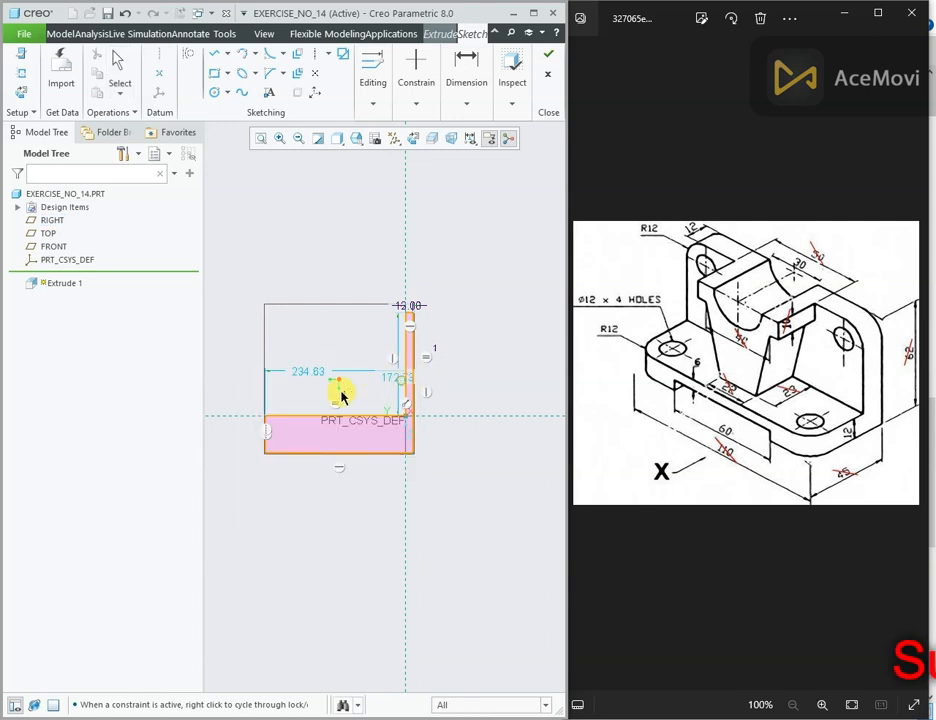
{"action": "left_click", "coordinate": [265, 442]}
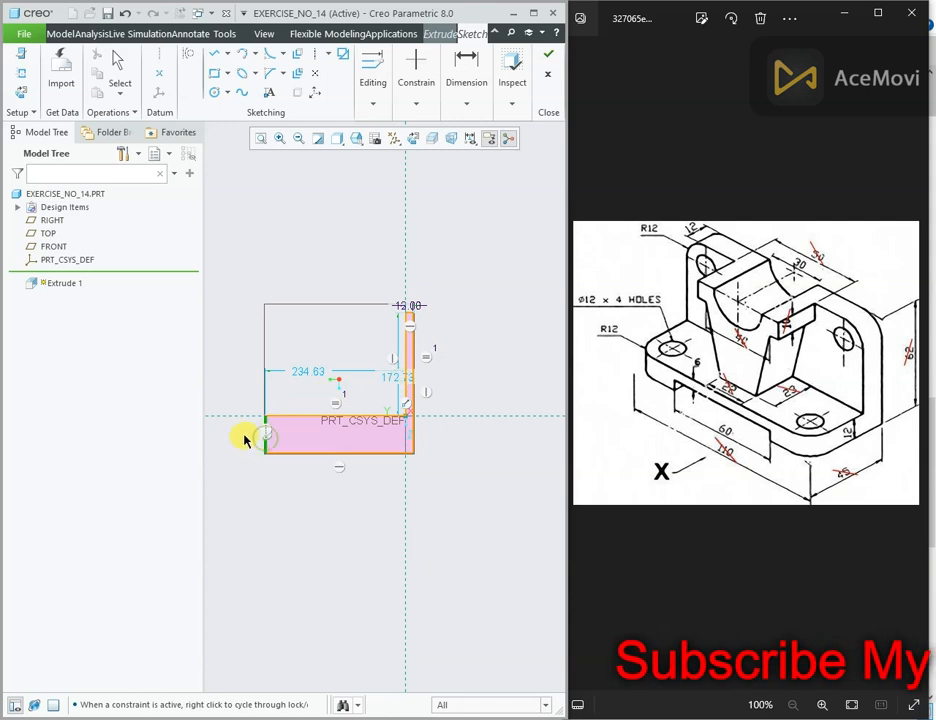
{"action": "middle_click", "coordinate": [244, 432]}
{"action": "type", "text": "12"}
{"action": "key", "text": "Return"}
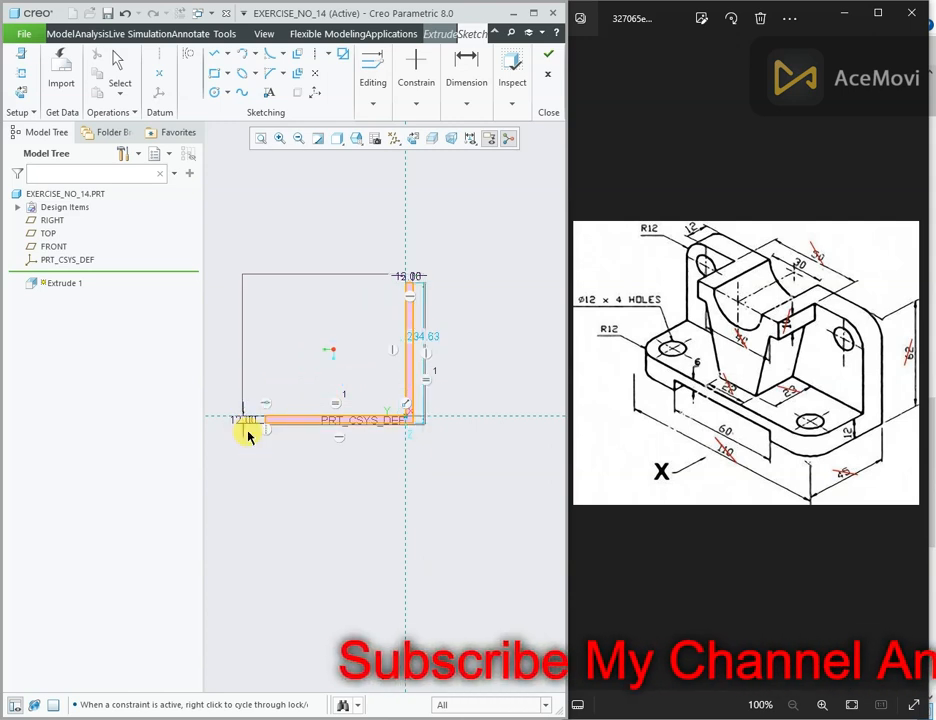
{"action": "middle_click", "coordinate": [298, 338]}
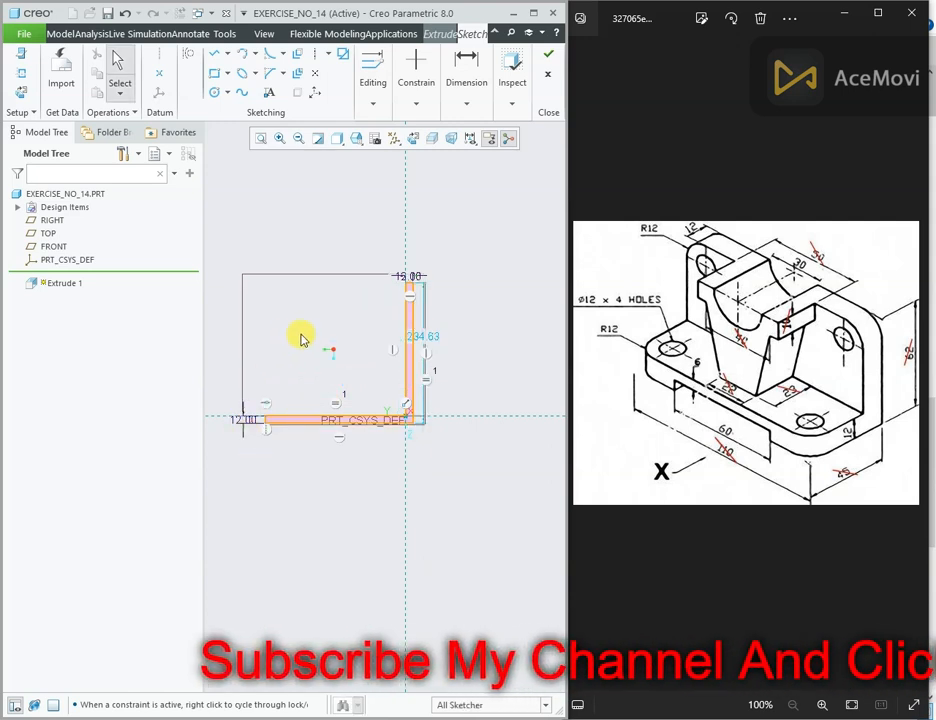
- Dimension the overall height of the upright leg's outer edge and set it to 62
{"action": "left_click", "coordinate": [427, 340]}
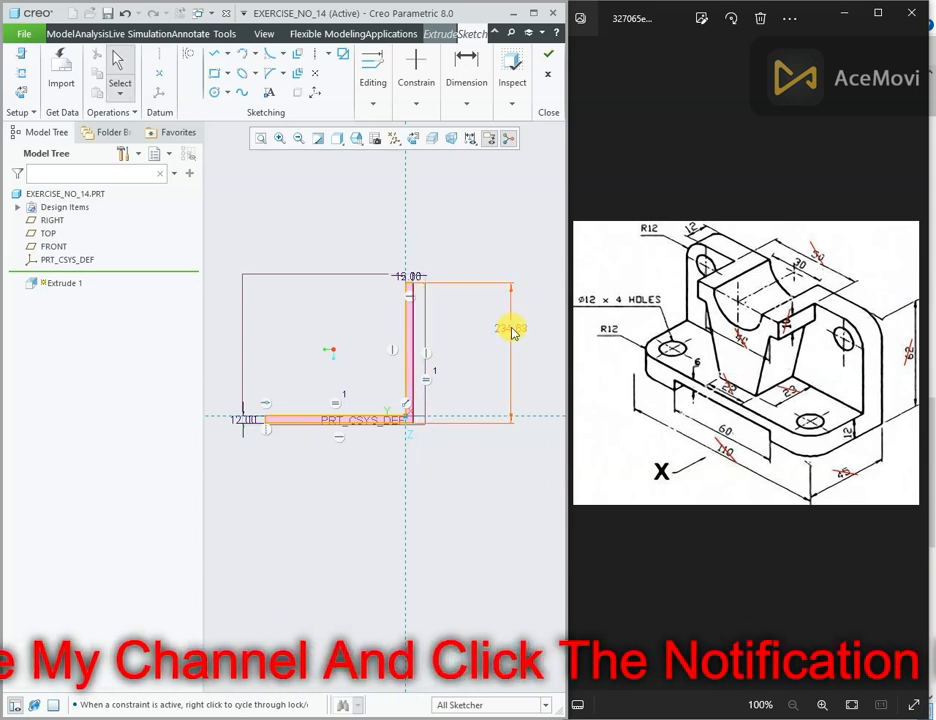
{"action": "middle_click", "coordinate": [512, 330]}
{"action": "type", "text": "62"}
{"action": "key", "text": "Return"}
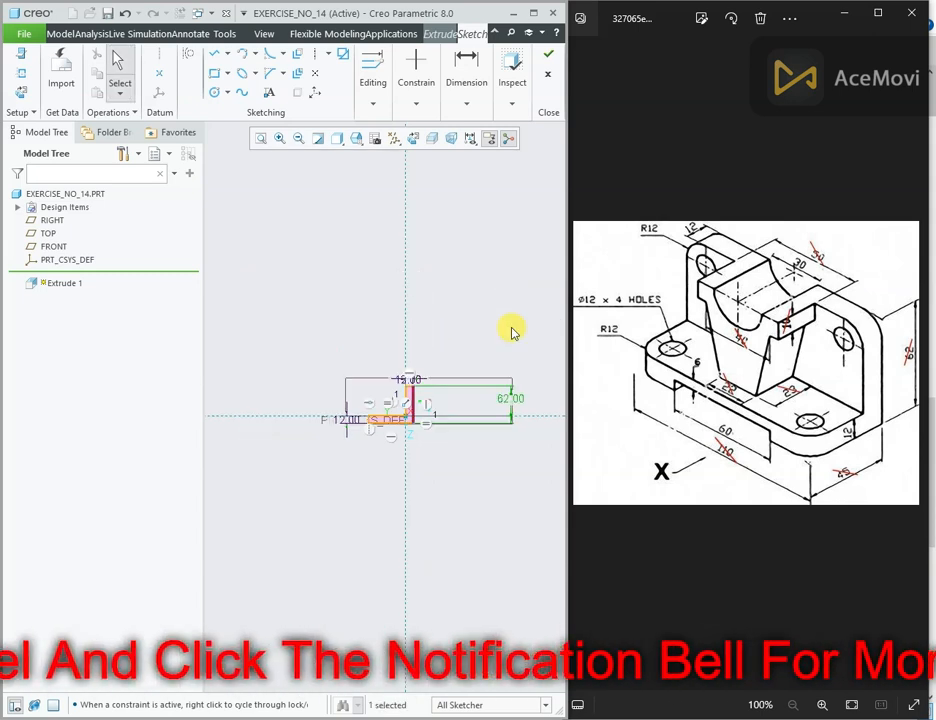
{"action": "scroll", "coordinate": [400, 411], "scroll_direction": "up", "scroll_amount": 5}
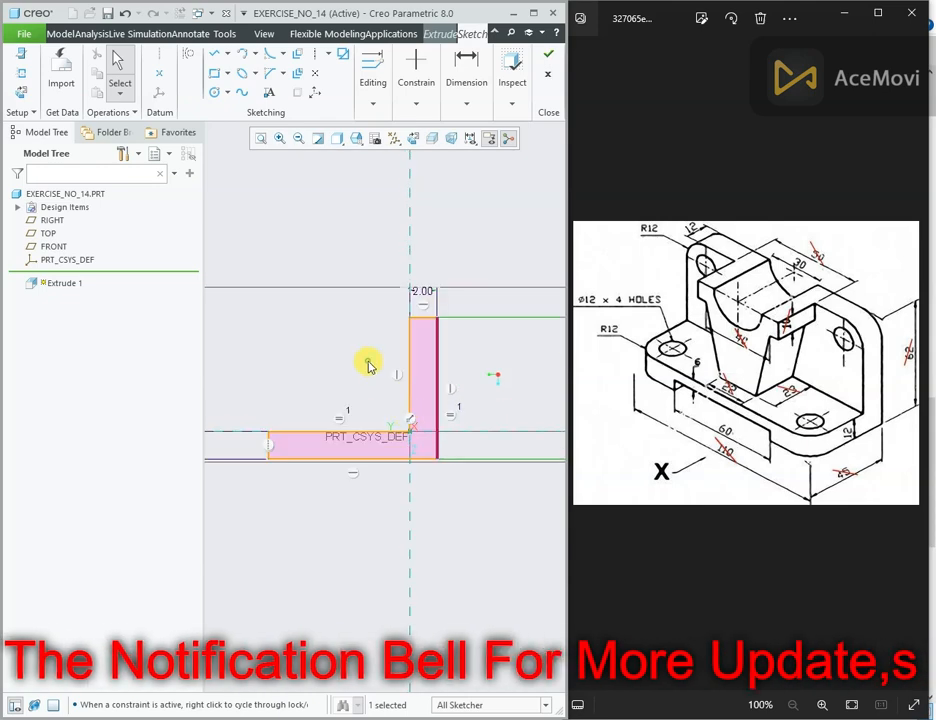
- Dimension the profile's bottom edge at 45, deleting the conflicting equal-lengths constraint, and accept the finished sketch
{"action": "left_click", "coordinate": [326, 347]}
{"action": "right_click", "coordinate": [326, 347]}
{"action": "left_click", "coordinate": [464, 370]}
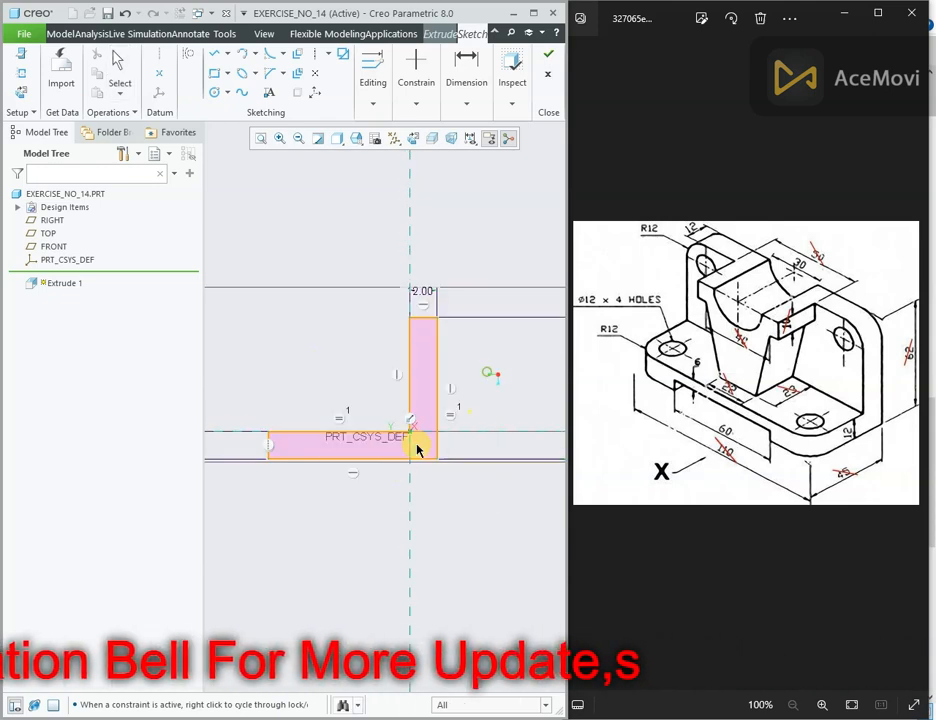
{"action": "left_click", "coordinate": [367, 467]}
{"action": "middle_click", "coordinate": [368, 501]}
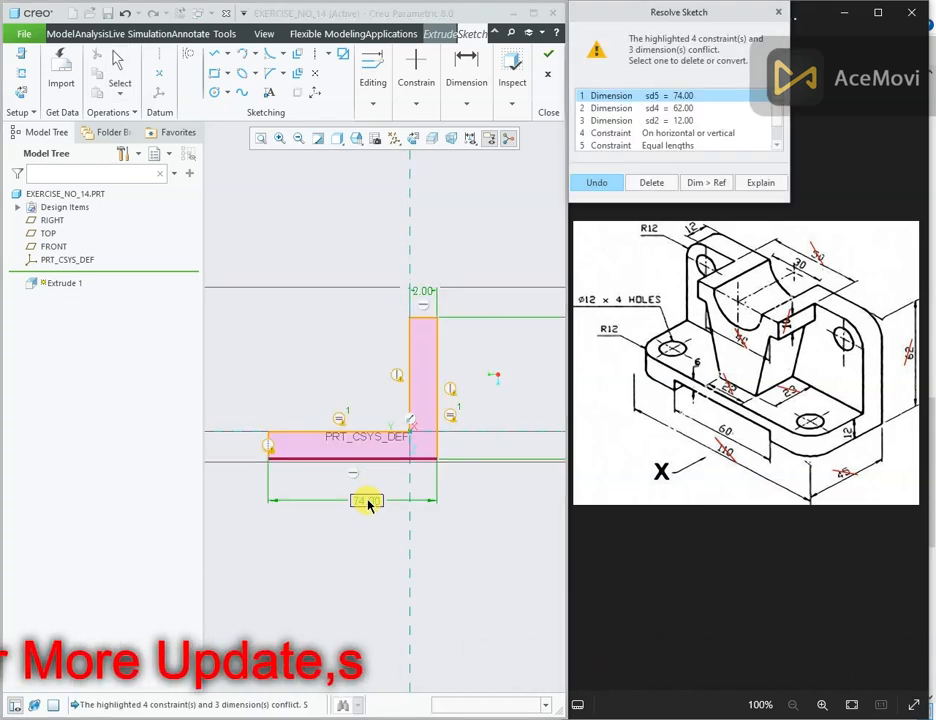
{"action": "left_click", "coordinate": [670, 146]}
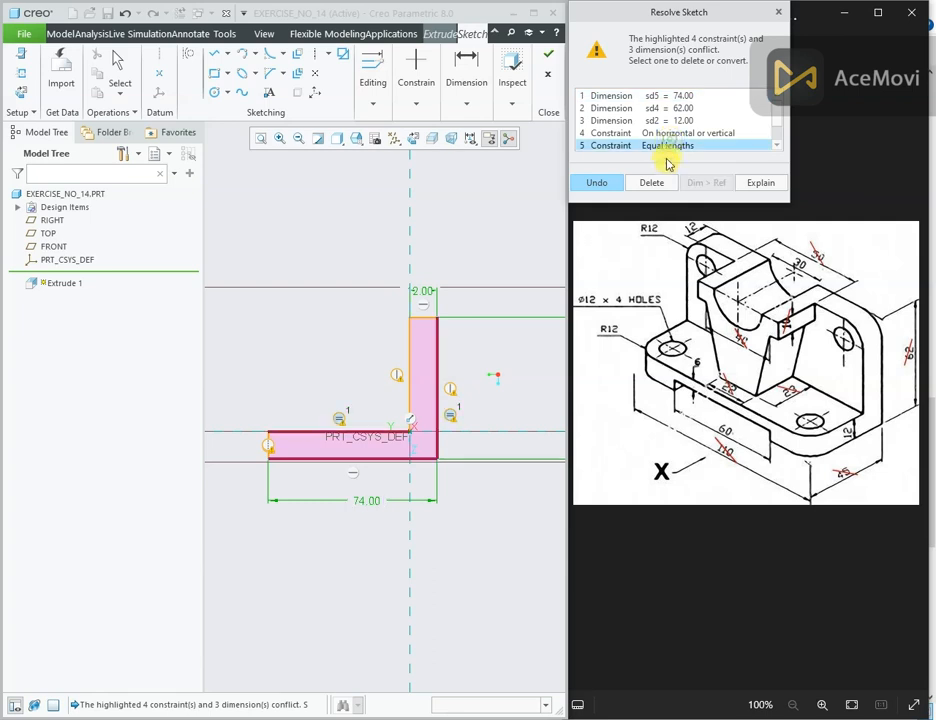
{"action": "left_click", "coordinate": [652, 184]}
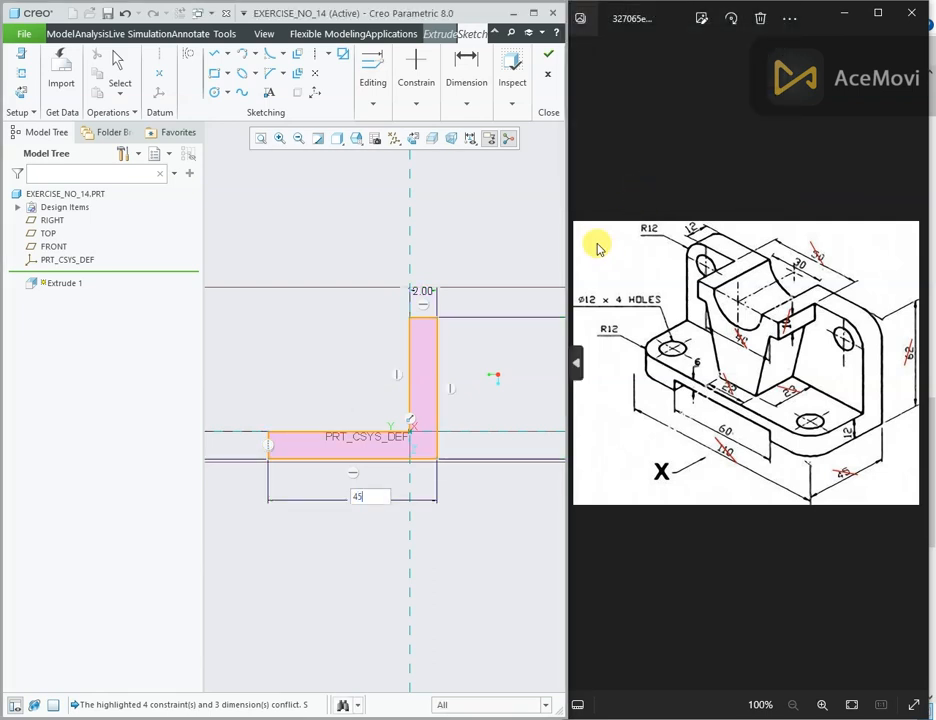
{"action": "key", "text": "Return"}
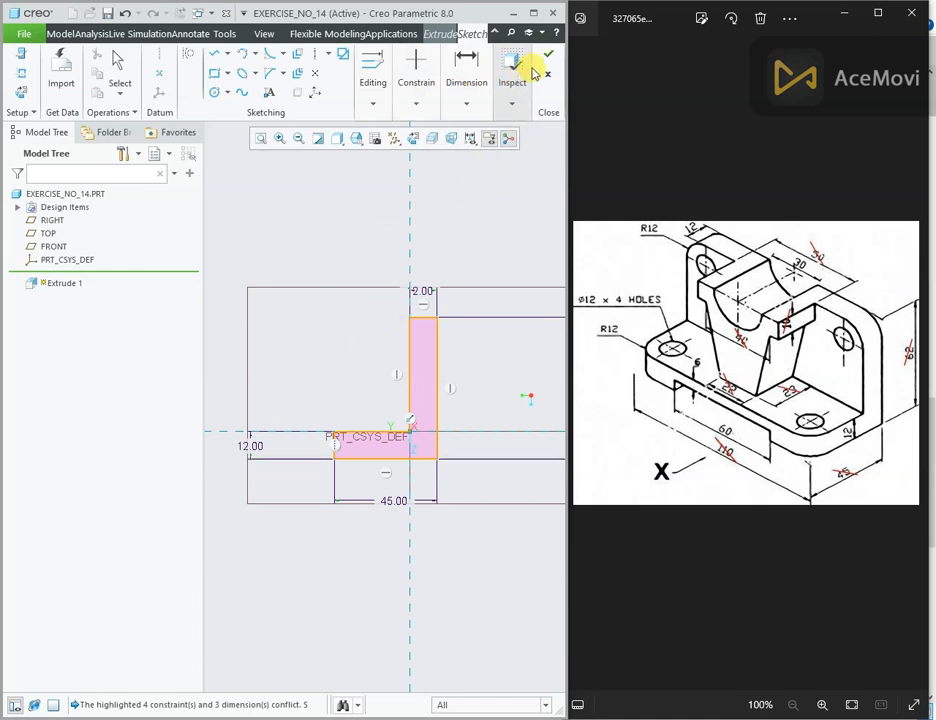
{"action": "right_click", "coordinate": [446, 180]}
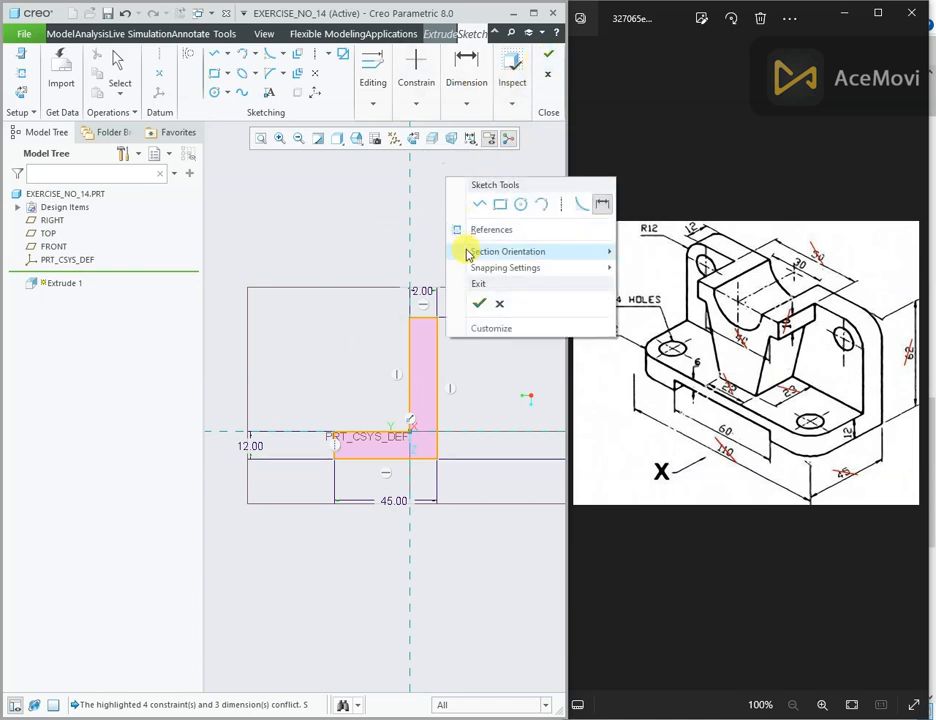
{"action": "left_click", "coordinate": [479, 302]}
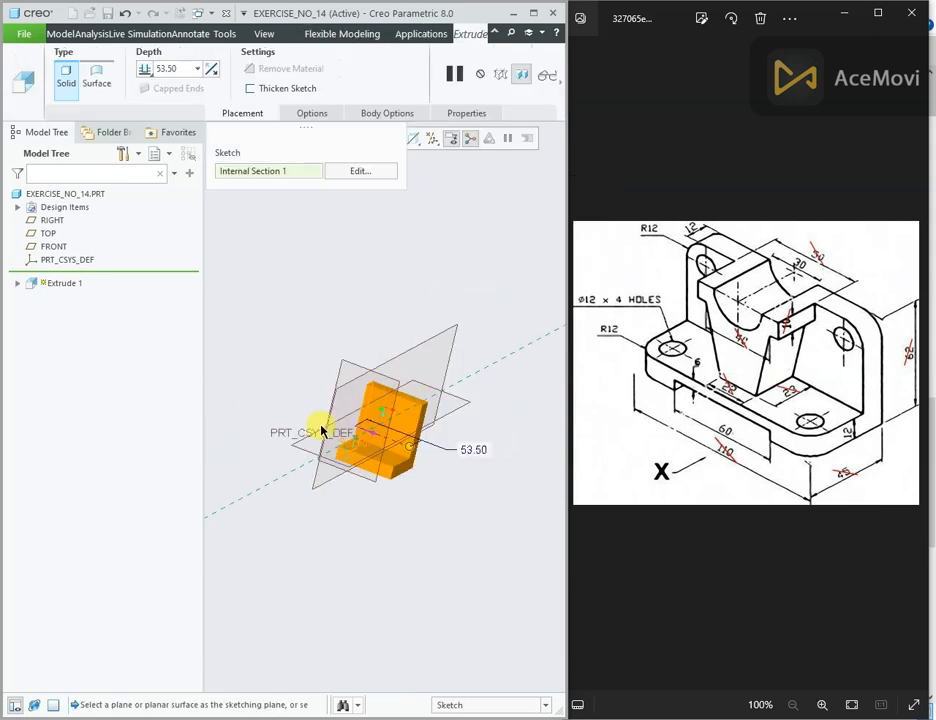
- Extrude the L profile as a solid, symmetric about the sketch plane, with a total depth of 110
{"action": "scroll", "coordinate": [324, 420], "scroll_direction": "up", "scroll_amount": 2}
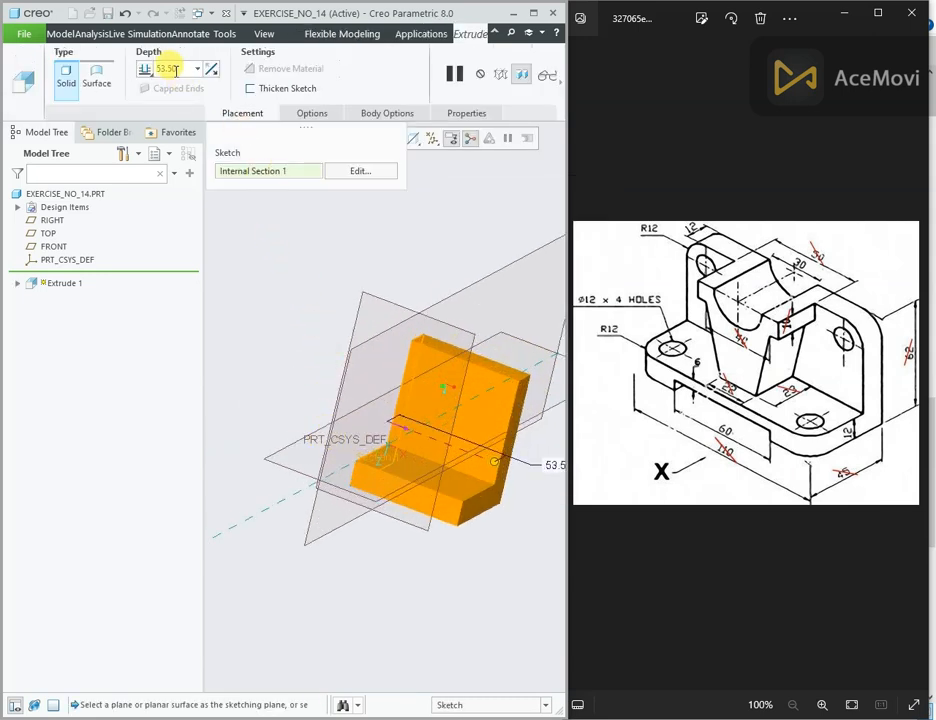
{"action": "left_click", "coordinate": [150, 72]}
{"action": "left_click", "coordinate": [163, 100]}
{"action": "double_click", "coordinate": [179, 65]}
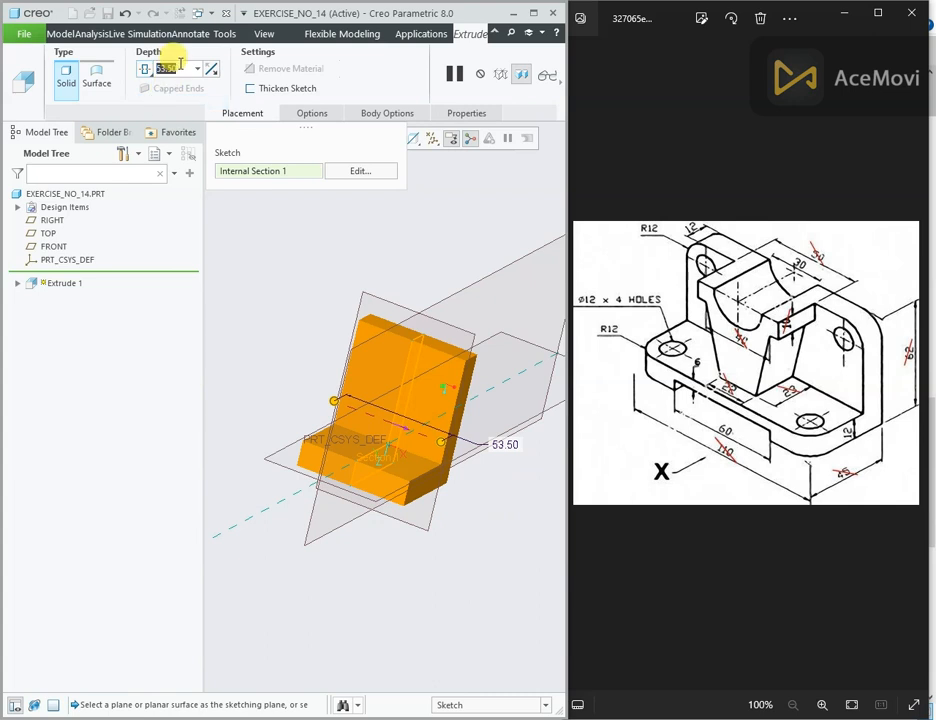
{"action": "type", "text": "110.0"}
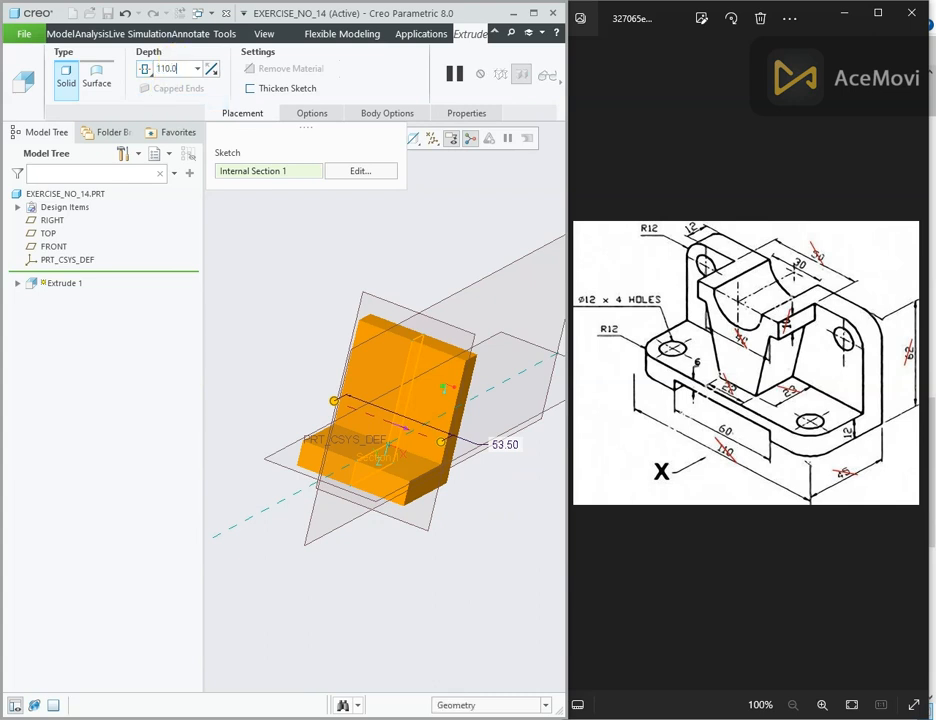
{"action": "key", "text": "Return"}
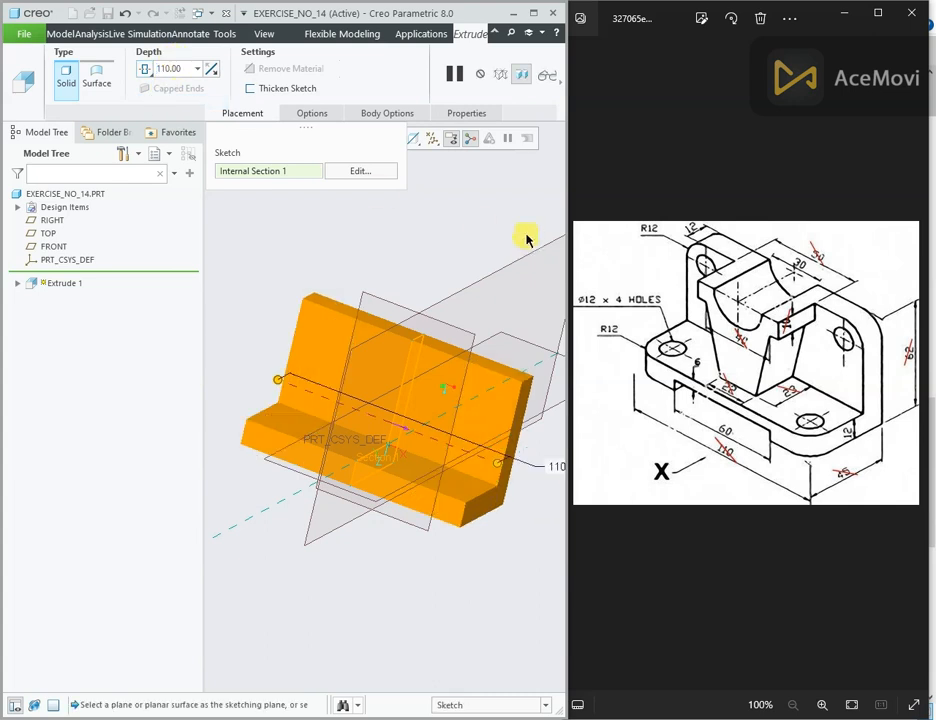
{"action": "left_click", "coordinate": [563, 80]}
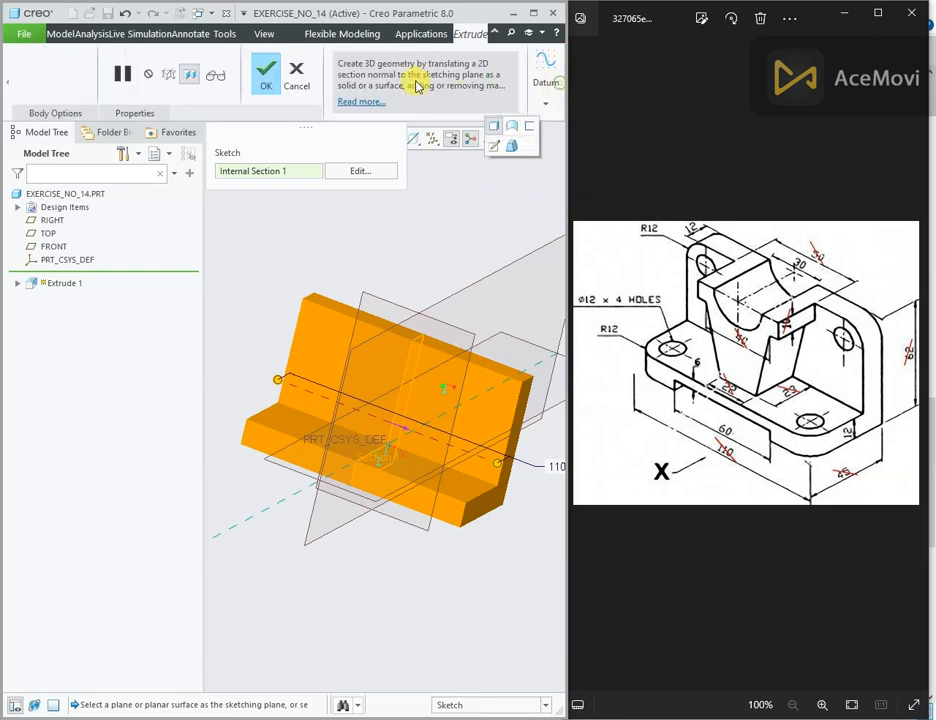
{"action": "left_click", "coordinate": [263, 73]}
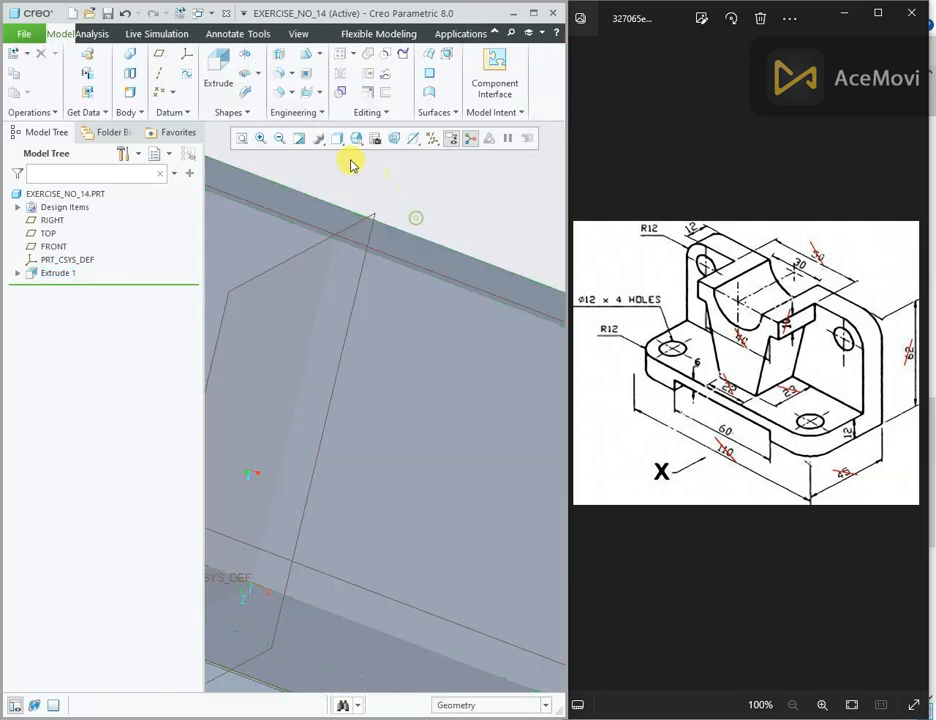
- Round the two upper corner edges of the upright leg and the two front corner edges of the horizontal leg with radius 12
{"action": "left_click", "coordinate": [241, 138]}
{"action": "mouse_move", "coordinate": [450, 265]}
{"action": "middle_mouse_down"}
{"action": "mouse_move", "coordinate": [455, 278]}
{"action": "mouse_move", "coordinate": [440, 277]}
{"action": "middle_mouse_up"}
{"action": "mouse_move", "coordinate": [416, 349]}
{"action": "middle_mouse_down"}
{"action": "mouse_move", "coordinate": [460, 288]}
{"action": "mouse_move", "coordinate": [478, 299]}
{"action": "mouse_move", "coordinate": [497, 260]}
{"action": "middle_mouse_up"}
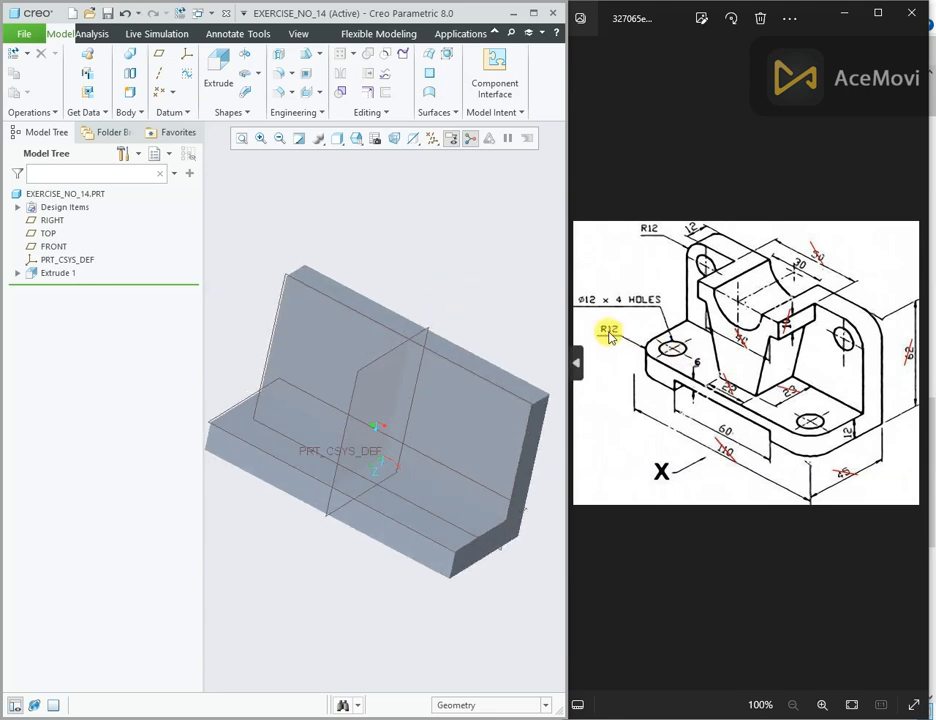
{"action": "left_click", "coordinate": [298, 274]}
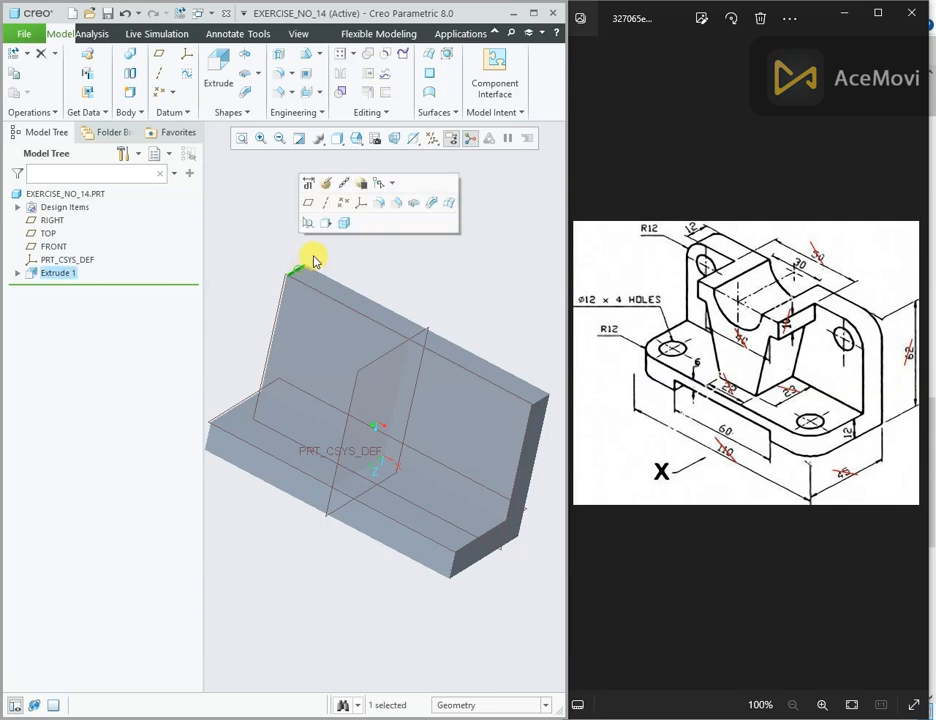
{"action": "left_click", "coordinate": [543, 402], "text": "ctrl"}
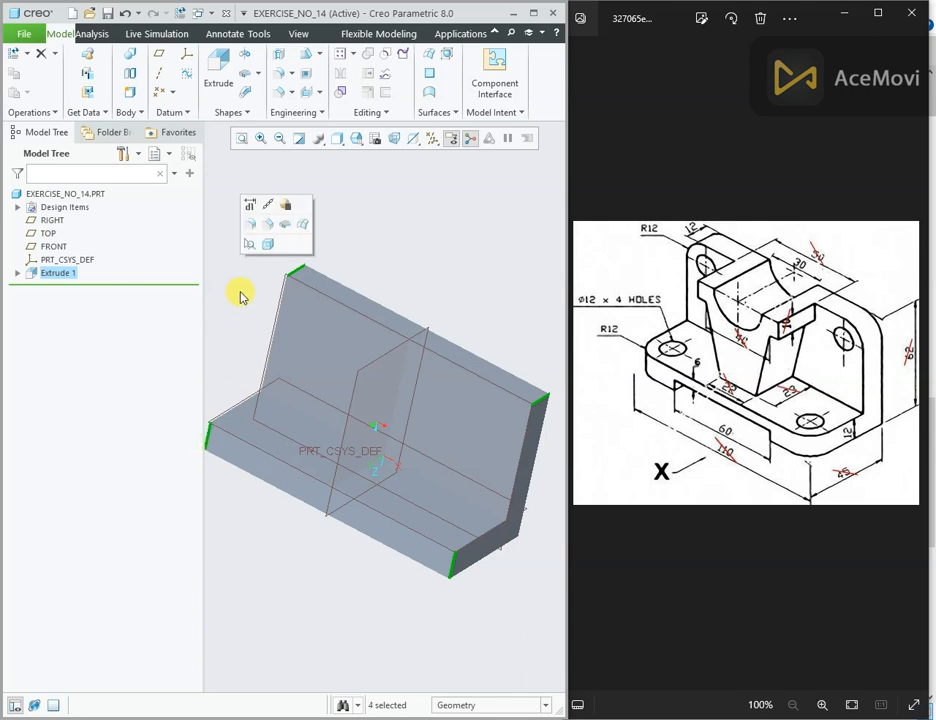
{"action": "left_click", "coordinate": [250, 229]}
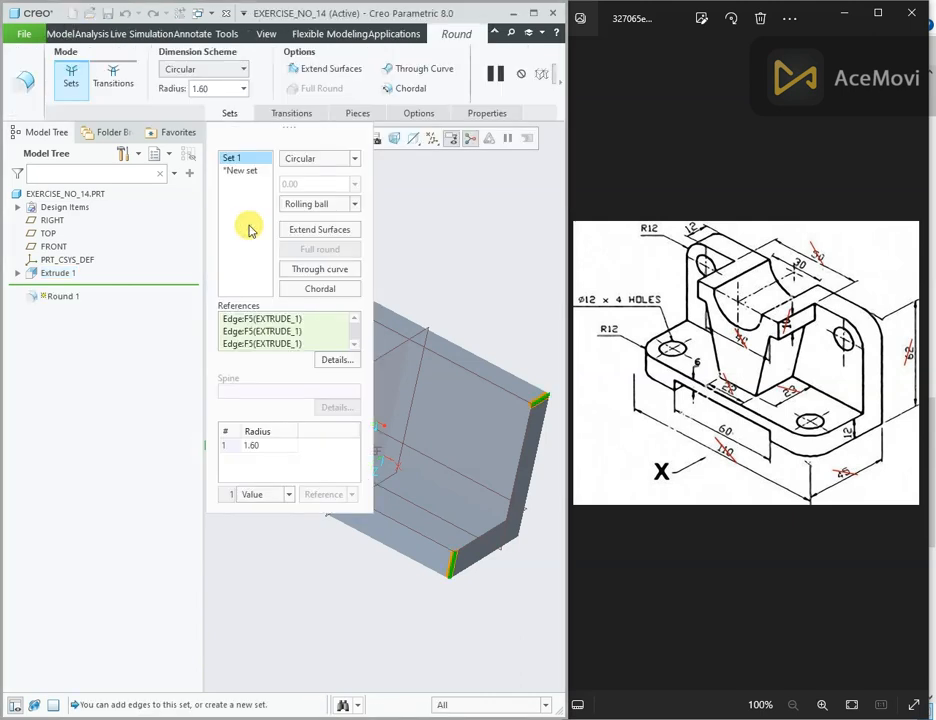
{"action": "left_click", "coordinate": [275, 441]}
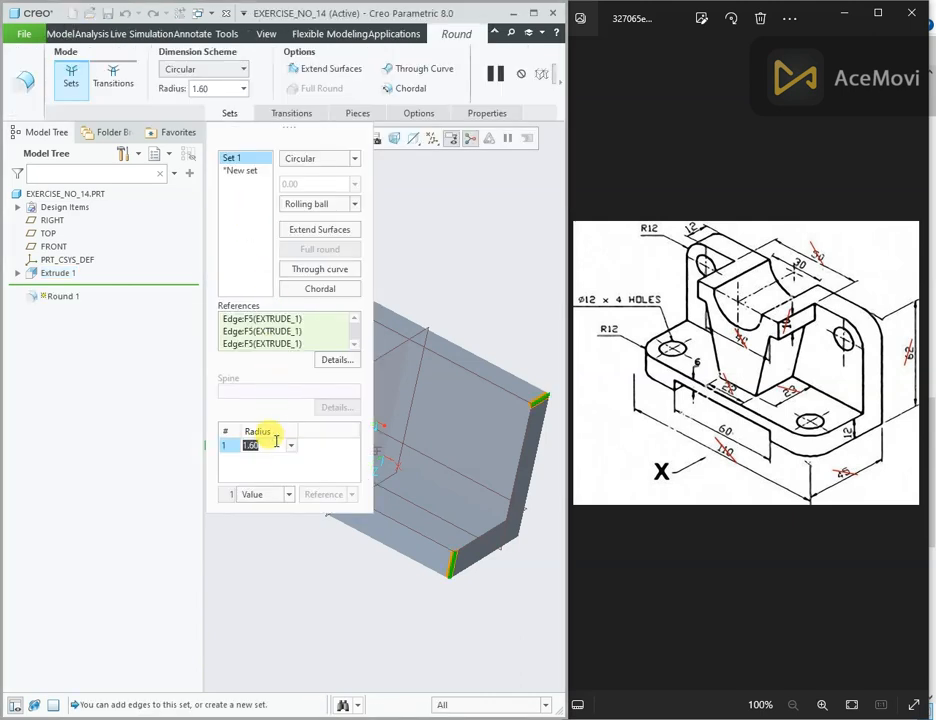
{"action": "type", "text": "12"}
{"action": "key", "text": "Return"}
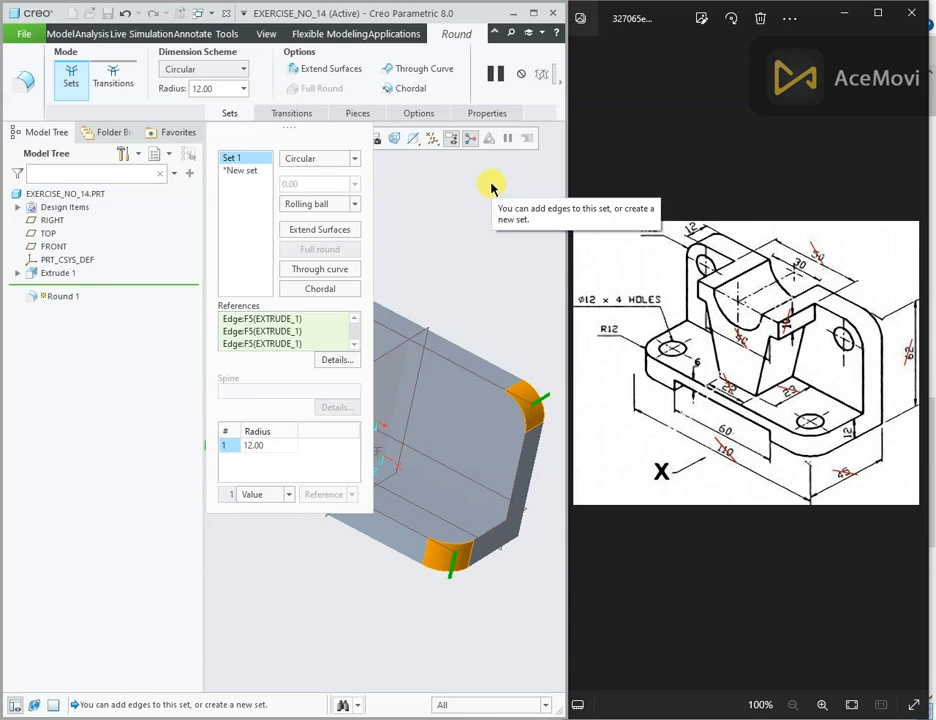
{"action": "left_click", "coordinate": [559, 79]}
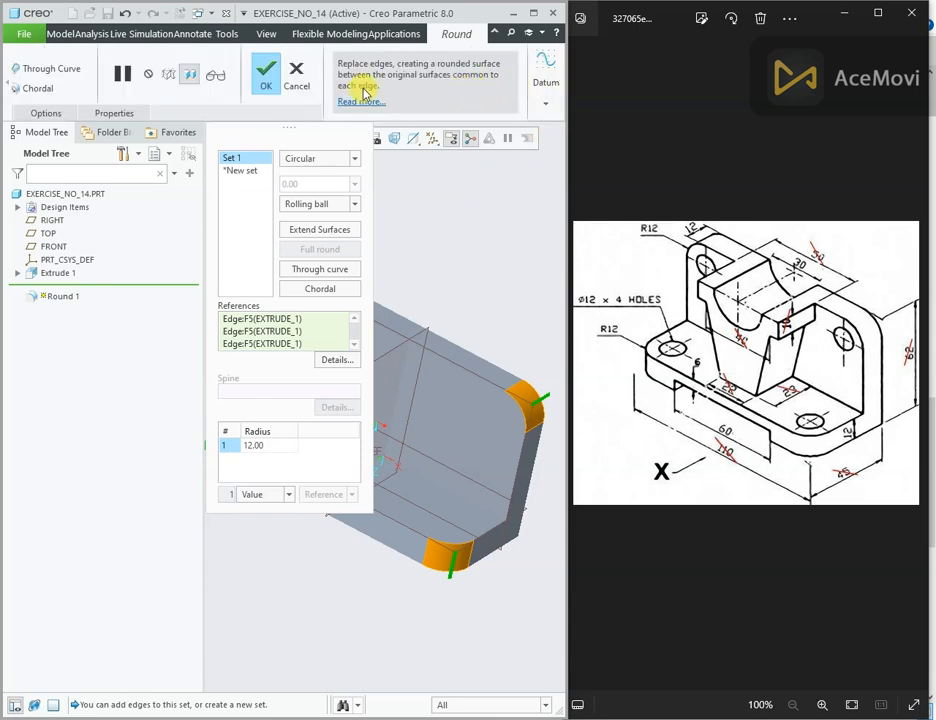
{"action": "left_click", "coordinate": [265, 75]}
- Set the model's display style to Shading With Edges
{"action": "middle_click_drag", "start_coordinate": [418, 230], "coordinate": [360, 182]}
{"action": "left_click", "coordinate": [337, 139]}
{"action": "left_click", "coordinate": [372, 171]}
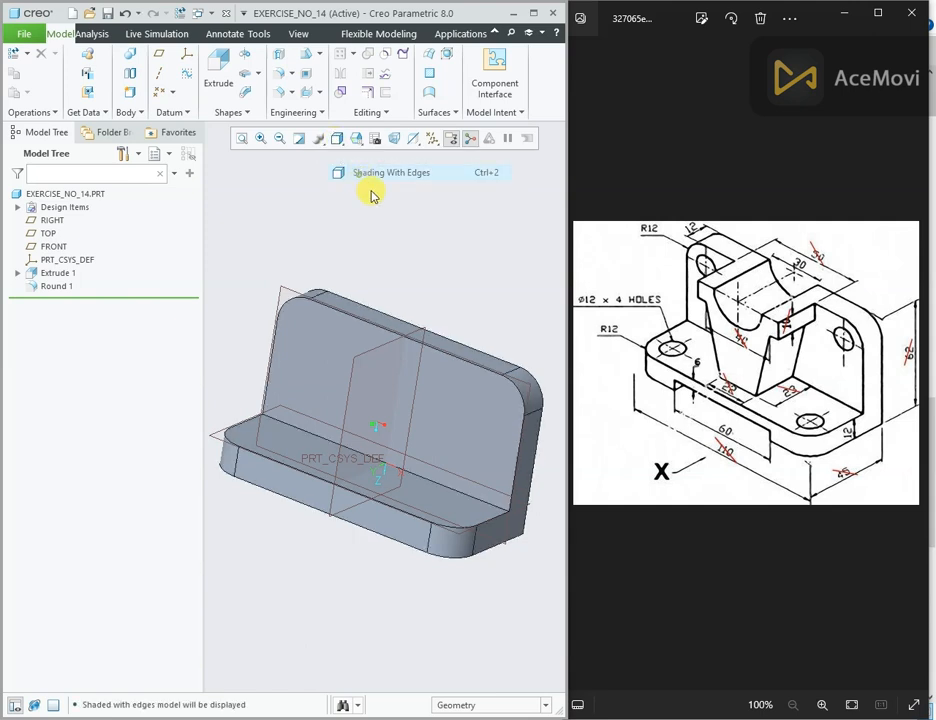
{"action": "middle_click_drag", "start_coordinate": [412, 230], "coordinate": [409, 233]}
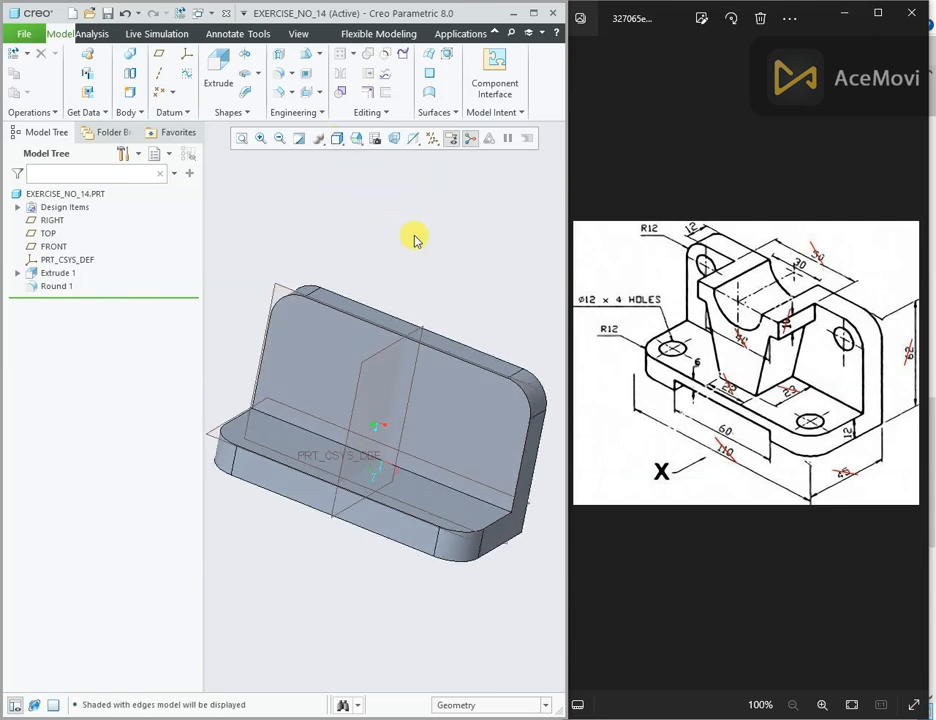
- Place a simple 12 diameter hole on the upright leg's front face, with its side and top edges as offset references
{"action": "left_click", "coordinate": [300, 318]}
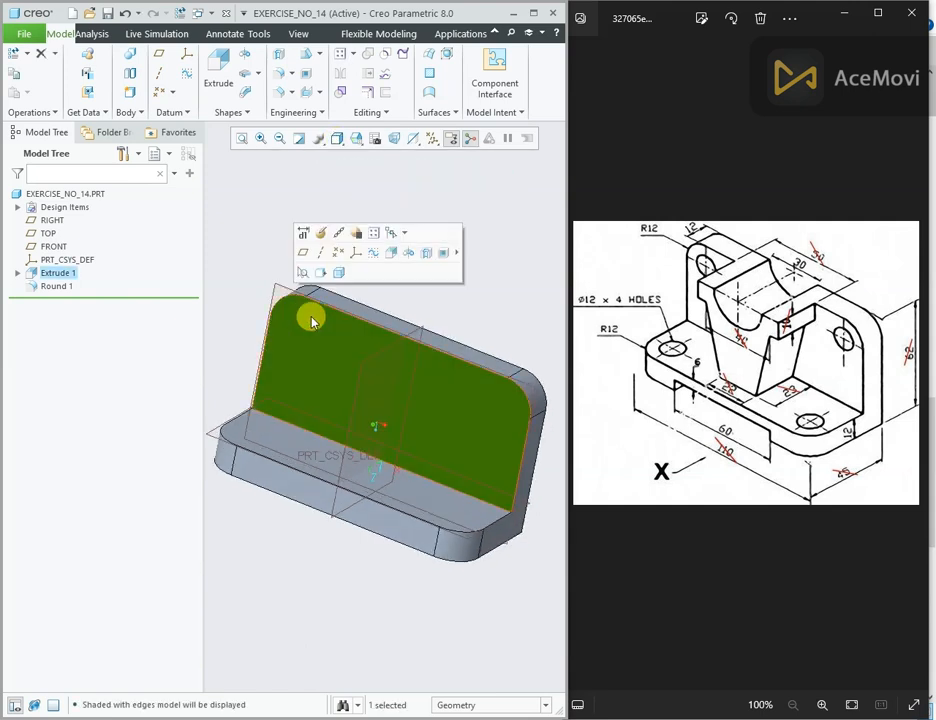
{"action": "left_click", "coordinate": [447, 297]}
{"action": "middle_click_drag", "start_coordinate": [445, 294], "coordinate": [418, 287]}
{"action": "scroll", "coordinate": [219, 371], "scroll_direction": "down", "scroll_amount": 2}
{"action": "middle_click_drag", "start_coordinate": [220, 371], "coordinate": [238, 361]}
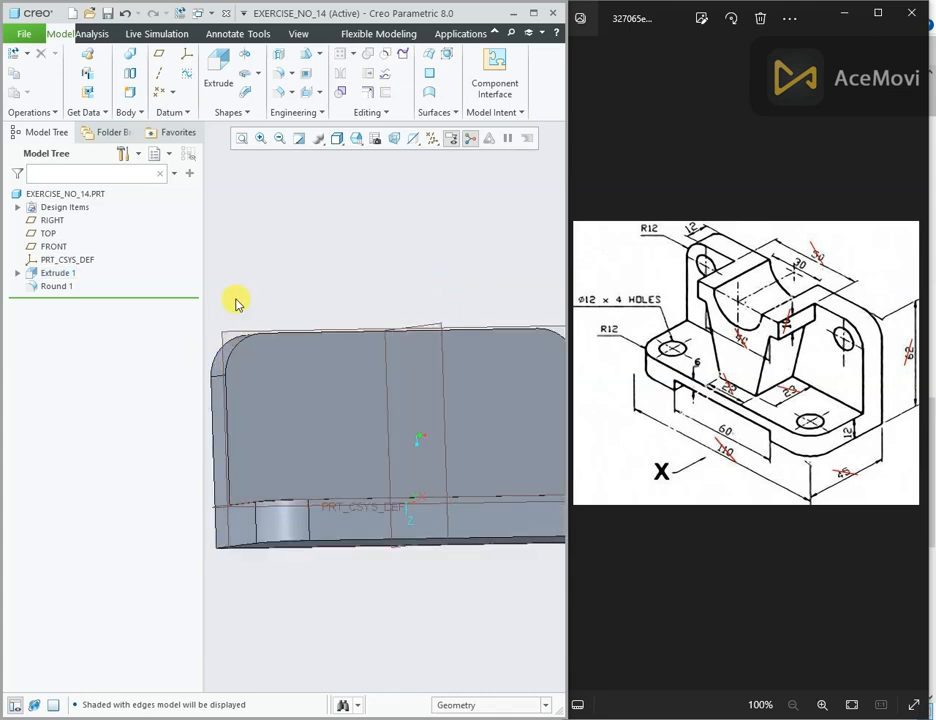
{"action": "left_click", "coordinate": [281, 60]}
{"action": "left_click", "coordinate": [324, 382]}
{"action": "scroll", "coordinate": [330, 386], "scroll_direction": "up", "scroll_amount": 2}
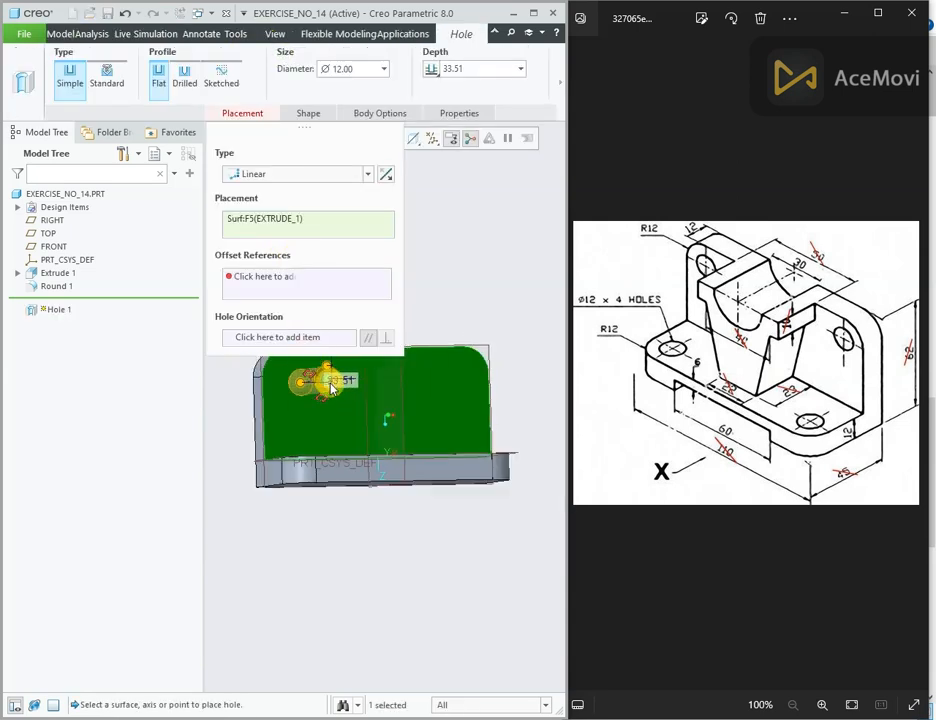
{"action": "scroll", "coordinate": [303, 397], "scroll_direction": "down", "scroll_amount": 4}
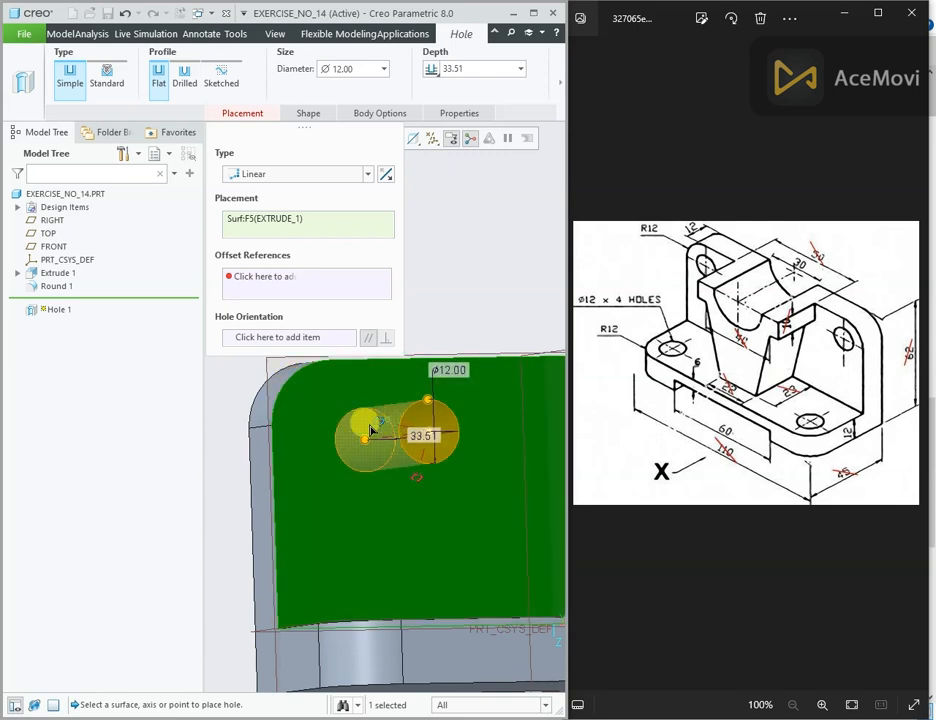
{"action": "left_click_drag", "start_coordinate": [270, 459], "coordinate": [267, 455]}
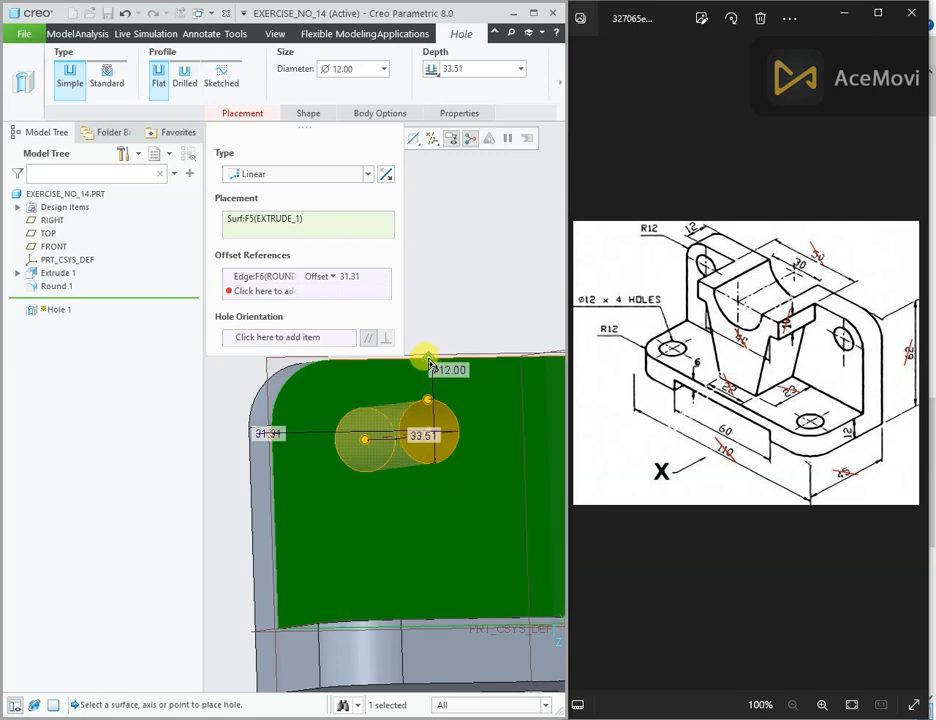
{"action": "left_click_drag", "start_coordinate": [430, 365], "coordinate": [427, 357]}
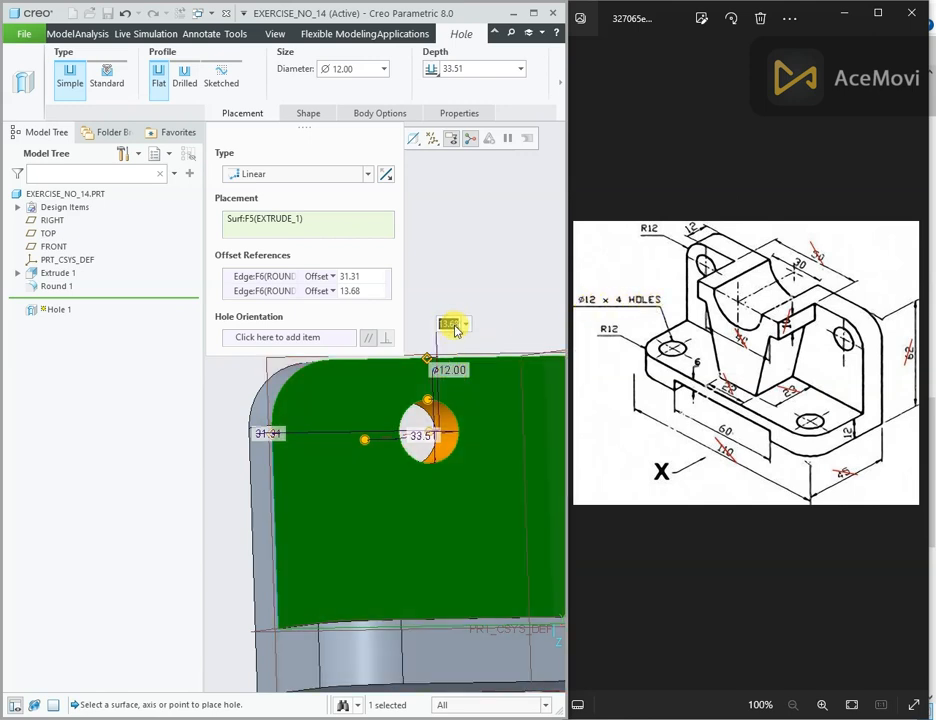
- Set the hole's offsets from the upright leg's top and side edges to 6
{"action": "key", "text": "Return"}
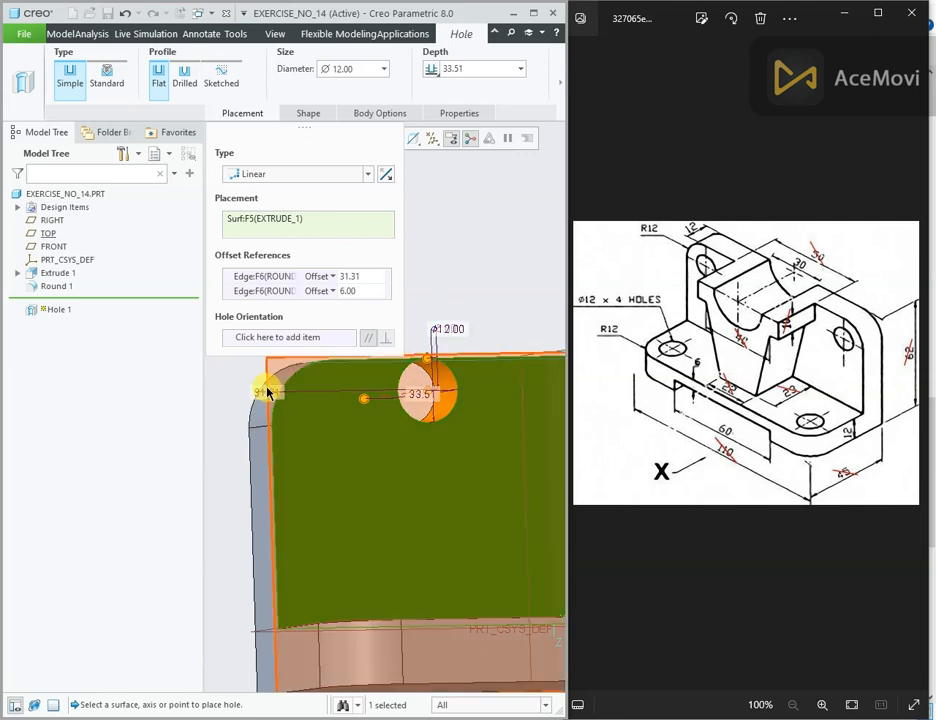
{"action": "double_click", "coordinate": [260, 392]}
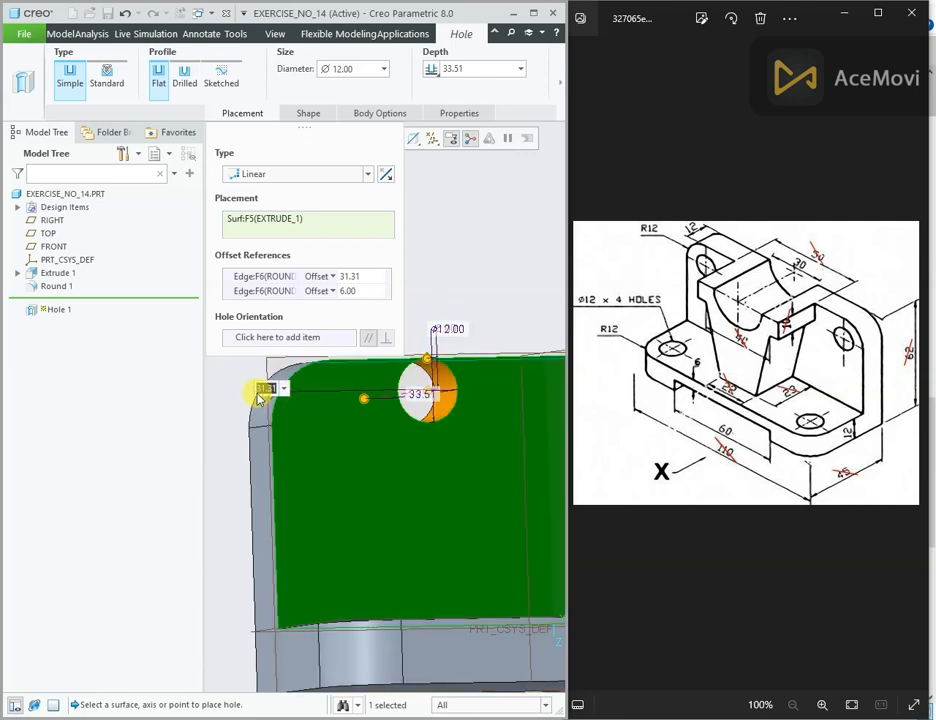
{"action": "key", "text": "Return"}
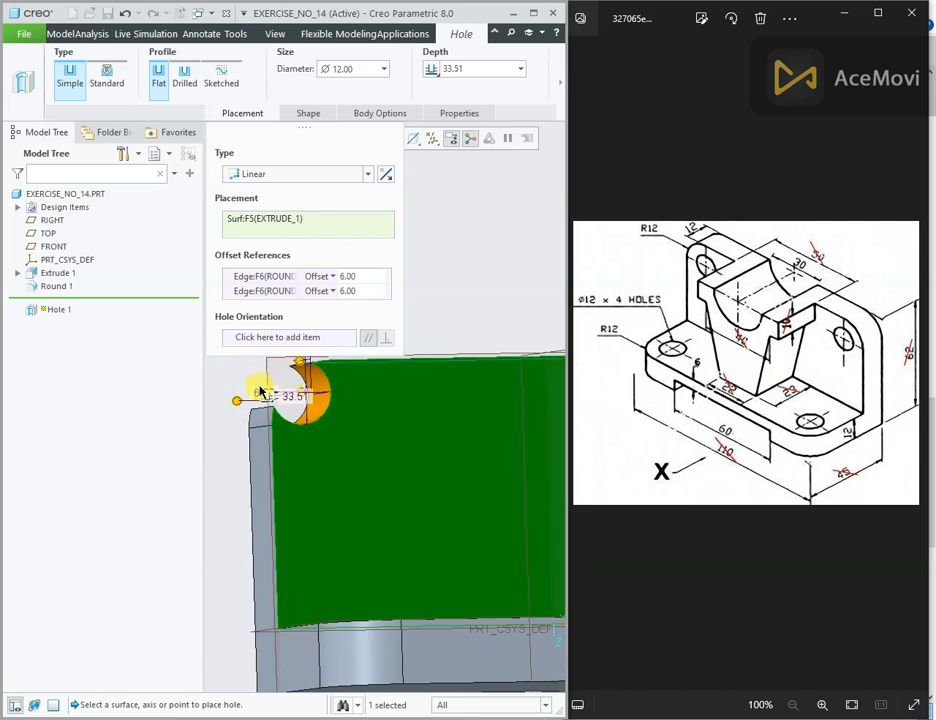
- Set both offsets of the upright leg's hole to 12 and accept the hole
{"action": "double_click", "coordinate": [364, 276]}
{"action": "type", "text": "12"}
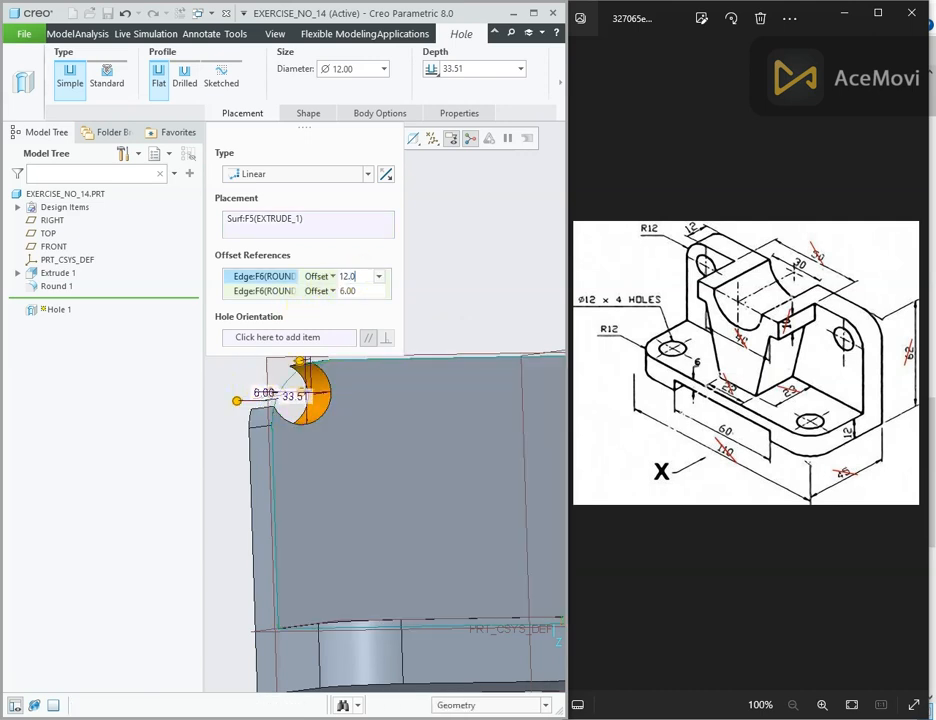
{"action": "key", "text": "Return"}
{"action": "double_click", "coordinate": [352, 291]}
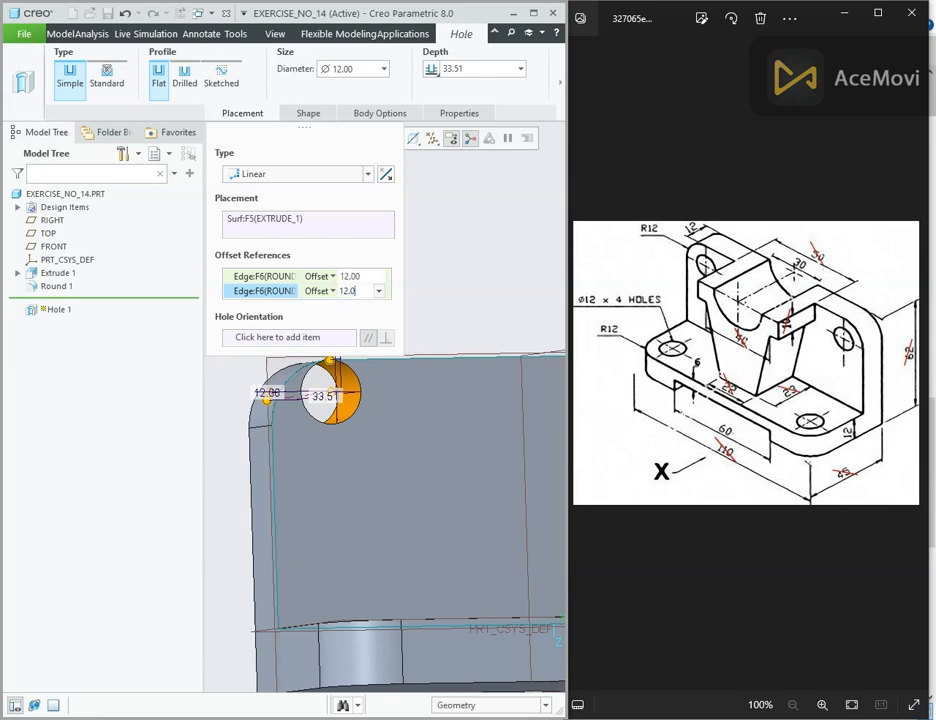
{"action": "type", "text": "12.0"}
{"action": "key", "text": "Return"}
{"action": "middle_click_drag", "start_coordinate": [485, 270], "coordinate": [446, 273]}
{"action": "middle_click", "coordinate": [440, 265]}
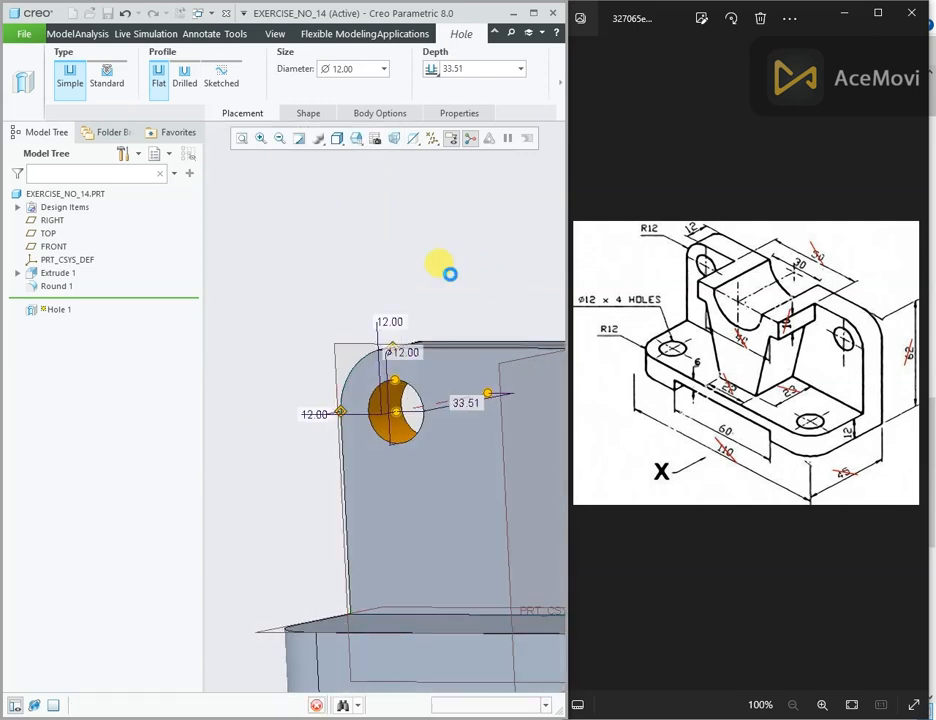
- Mirror the upright leg's hole about the RIGHT datum plane
{"action": "middle_click_drag", "start_coordinate": [368, 397], "coordinate": [370, 332]}
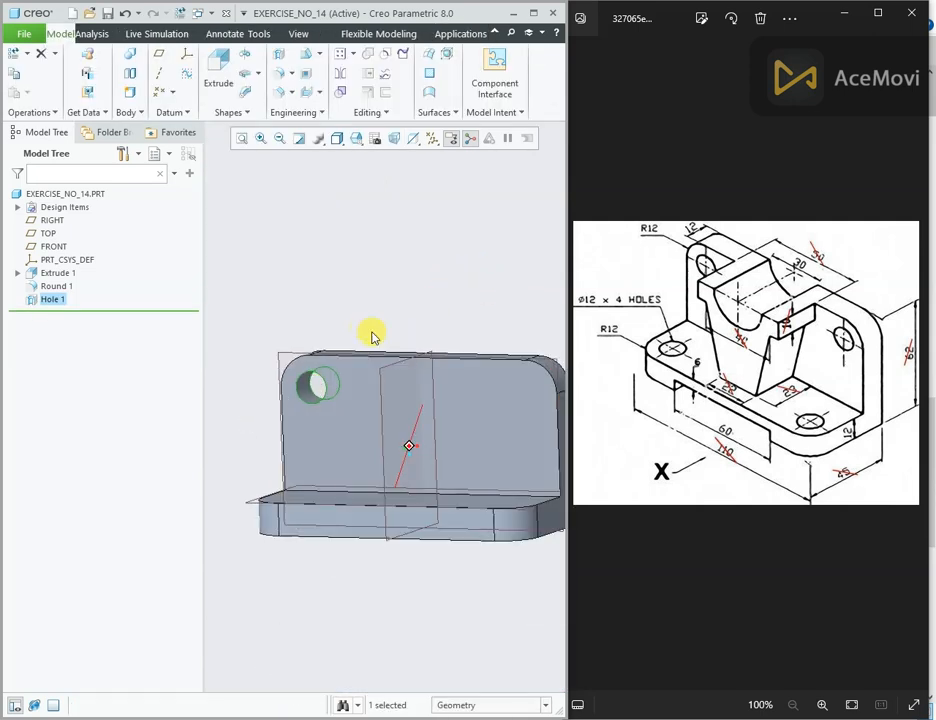
{"action": "left_click", "coordinate": [371, 335]}
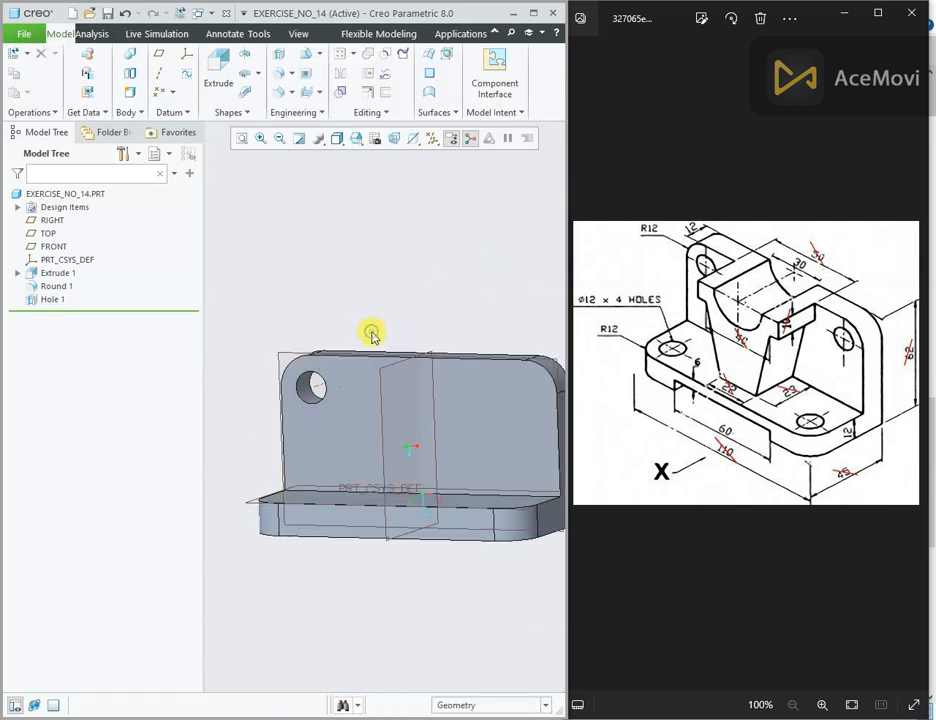
{"action": "left_click", "coordinate": [47, 300]}
{"action": "left_click", "coordinate": [73, 232]}
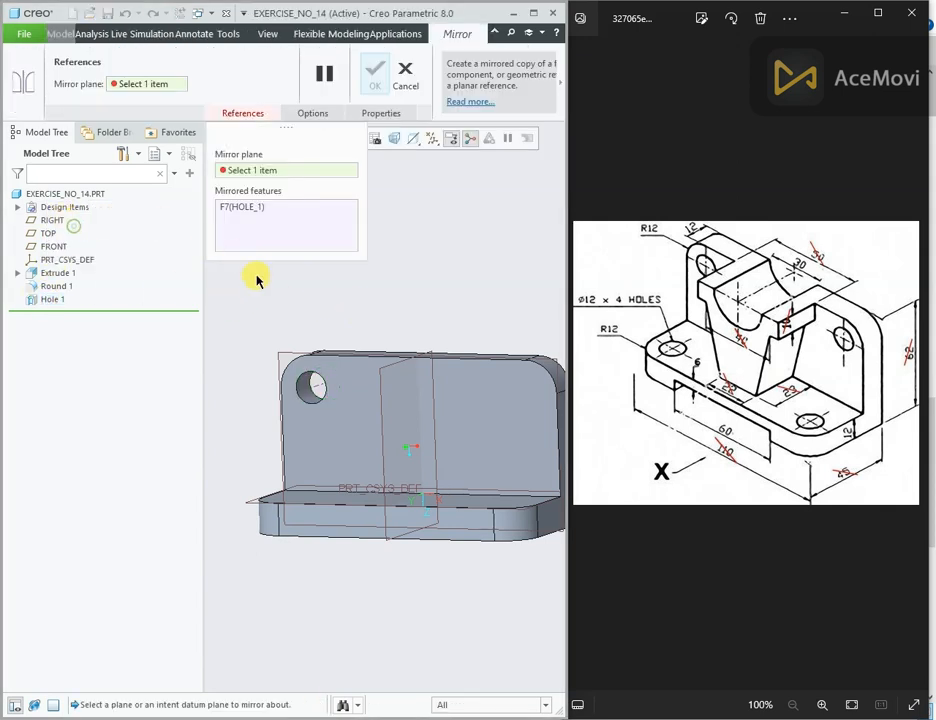
{"action": "left_click", "coordinate": [380, 368]}
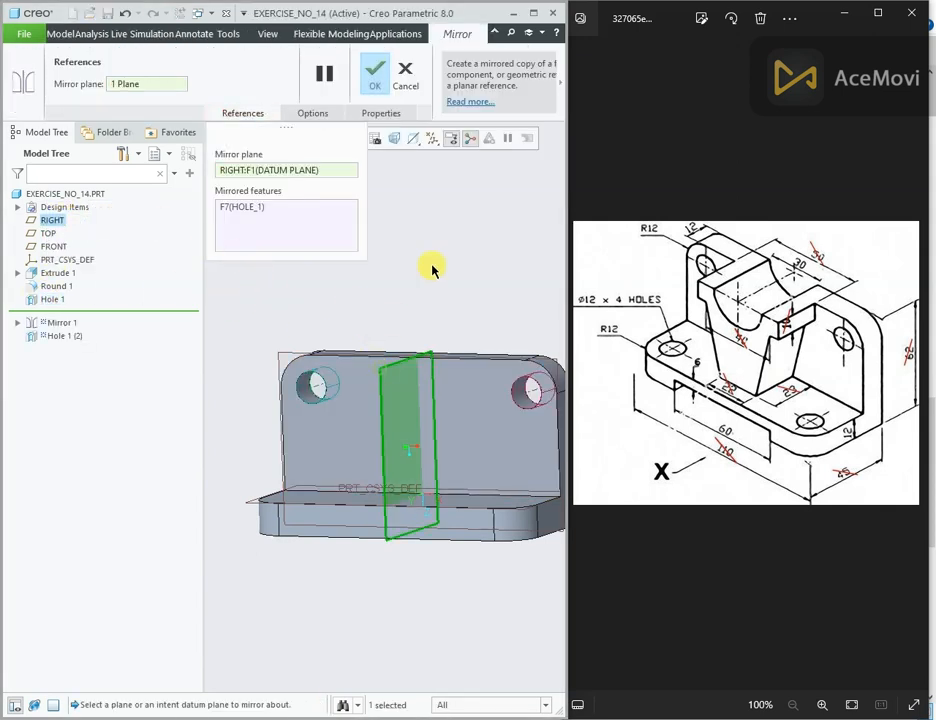
{"action": "left_click", "coordinate": [374, 75]}
- Place a simple 12 diameter hole on the horizontal leg's upper face, referencing its side edge and front face for the offsets
{"action": "middle_click_drag", "start_coordinate": [372, 267], "coordinate": [377, 299]}
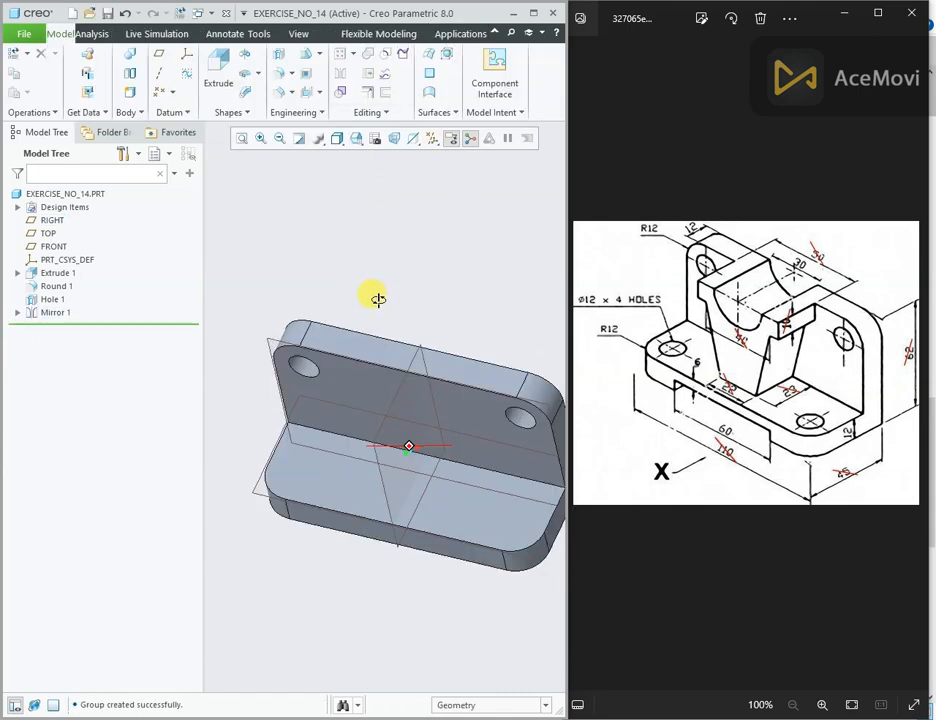
{"action": "left_click", "coordinate": [282, 480]}
{"action": "left_click", "coordinate": [380, 418]}
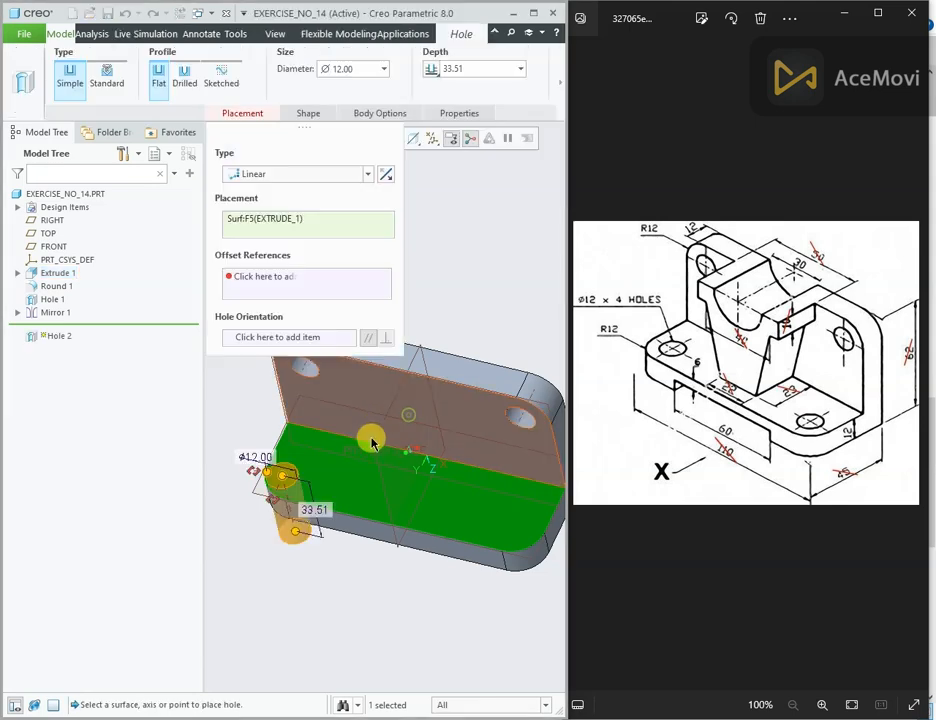
{"action": "scroll", "coordinate": [309, 476], "scroll_direction": "up", "scroll_amount": 5}
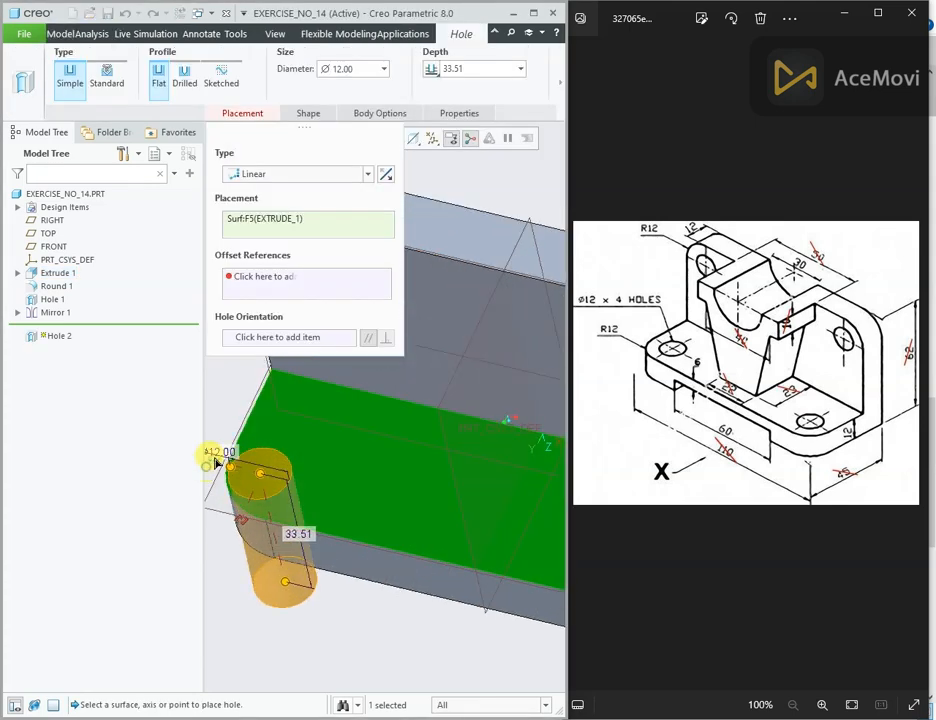
{"action": "left_click", "coordinate": [256, 408]}
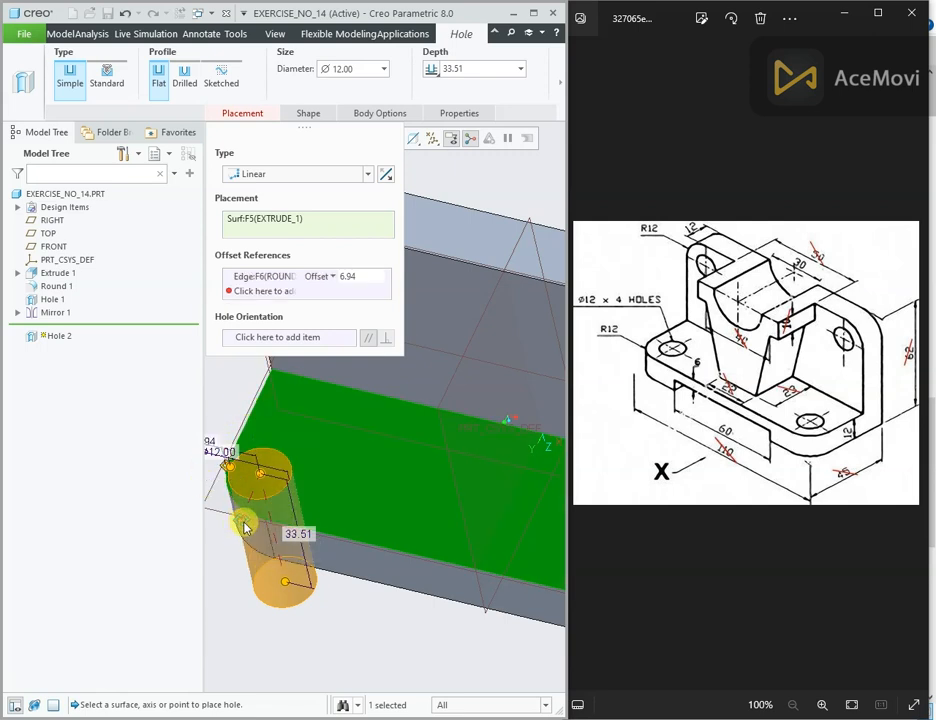
{"action": "left_click", "coordinate": [372, 564], "text": "ctrl"}
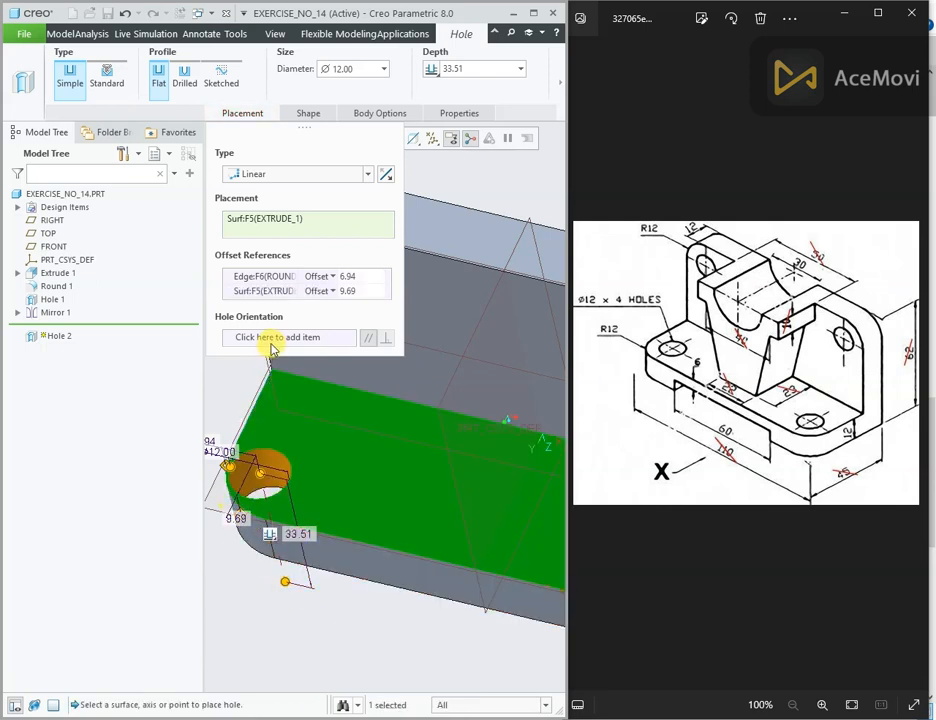
- Set both offsets of the horizontal leg's hole to 12 and accept the hole
{"action": "left_click", "coordinate": [360, 277]}
{"action": "type", "text": "12"}
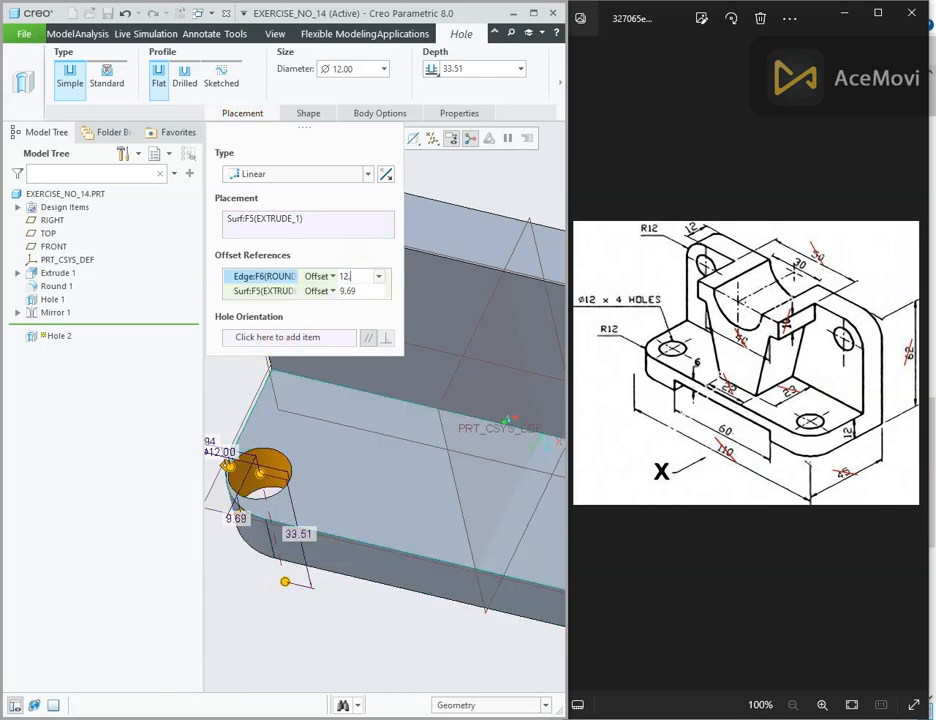
{"action": "key", "text": "Return"}
{"action": "left_click", "coordinate": [357, 290]}
{"action": "type", "text": "12"}
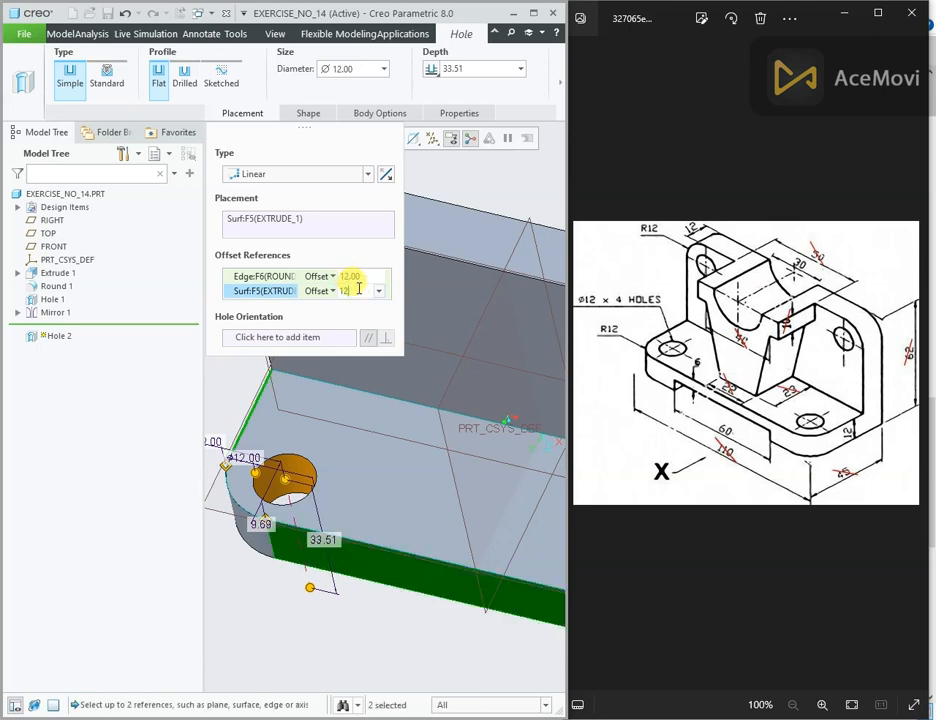
{"action": "key", "text": "Return"}
{"action": "middle_click", "coordinate": [471, 173]}
- Mirror the horizontal leg's hole about the RIGHT datum plane
{"action": "scroll", "coordinate": [300, 390], "scroll_direction": "up", "scroll_amount": 3}
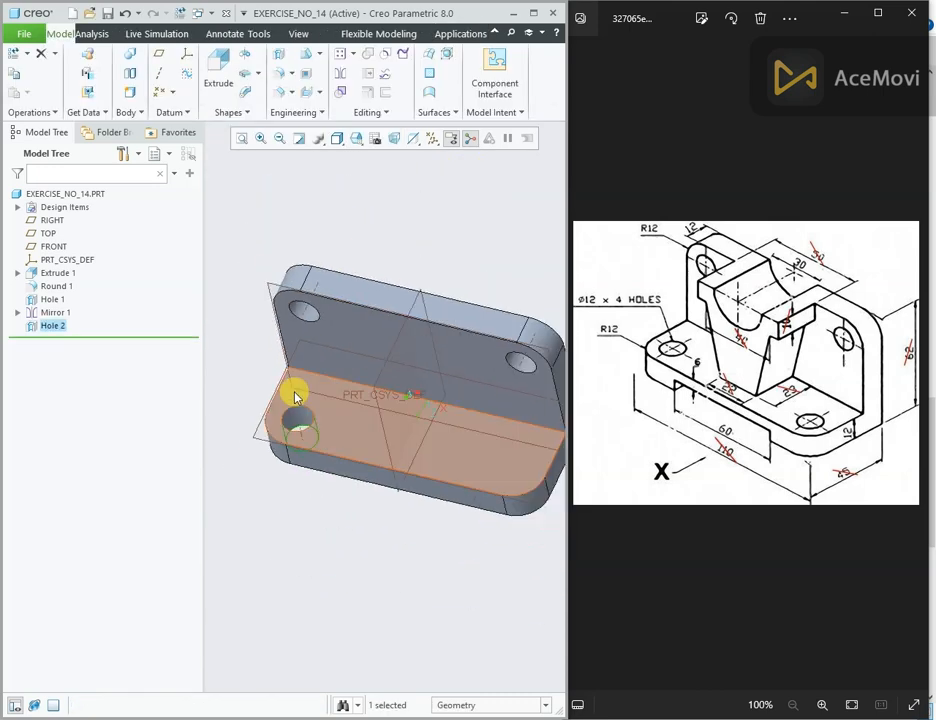
{"action": "middle_click_drag", "start_coordinate": [297, 395], "coordinate": [287, 367]}
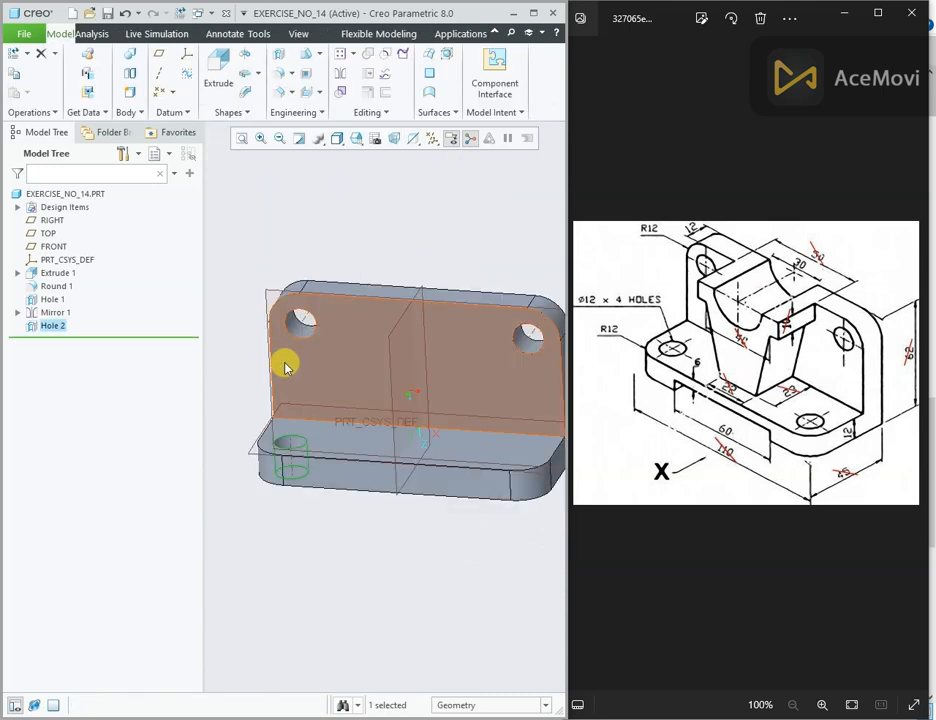
{"action": "left_click", "coordinate": [52, 325]}
{"action": "left_click", "coordinate": [71, 250]}
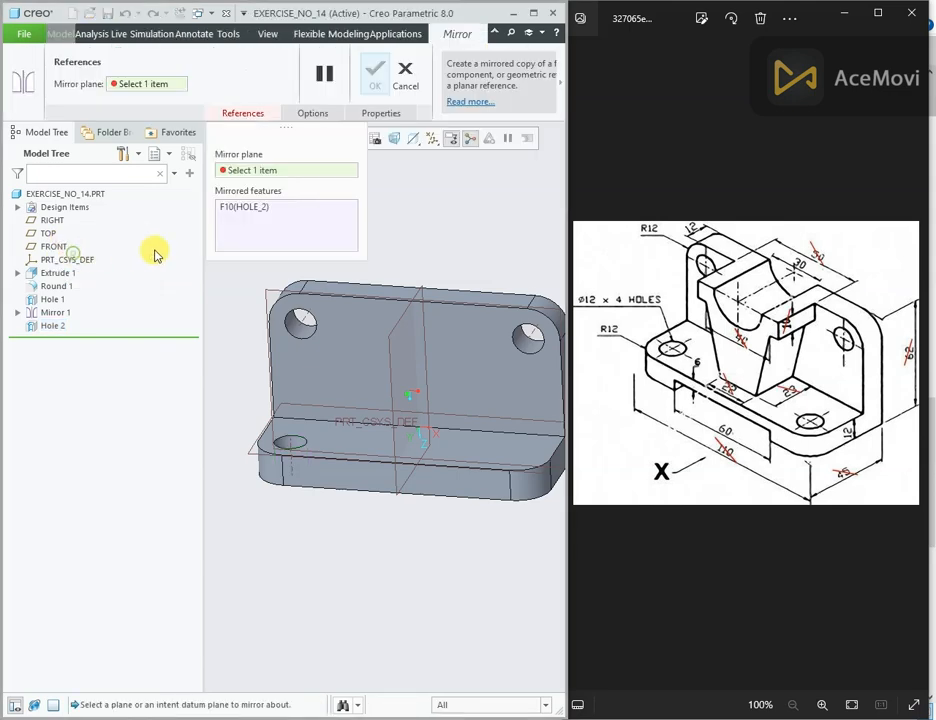
{"action": "left_click", "coordinate": [420, 297]}
{"action": "left_click", "coordinate": [374, 70]}
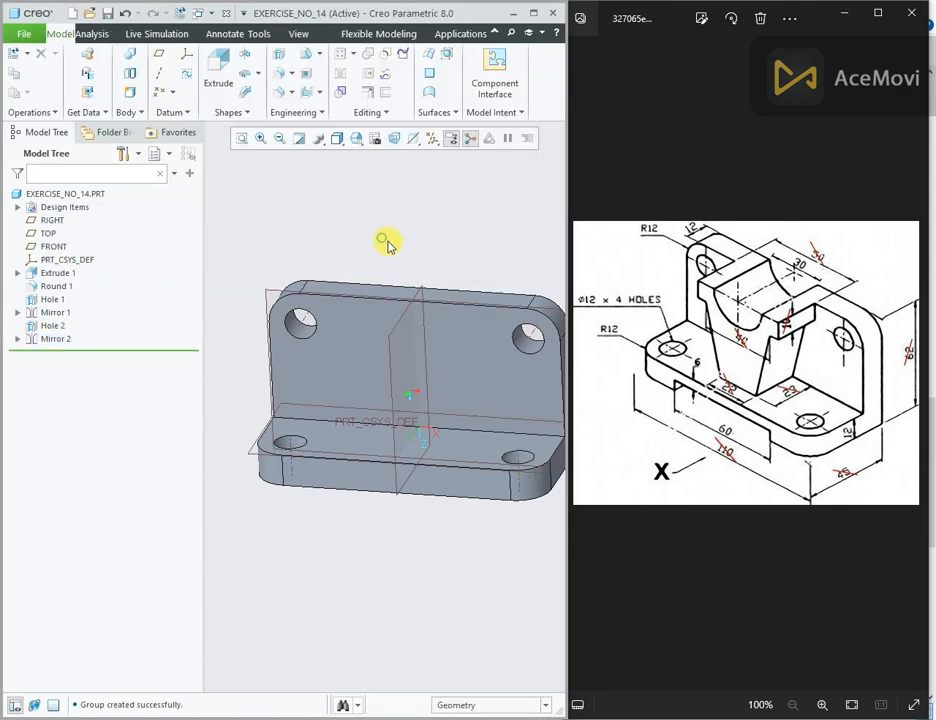
- Start an extrude sketch on the horizontal leg's front face, face the sketch plane, and add the base's bottom face as a reference
{"action": "mouse_move", "coordinate": [370, 236]}
{"action": "middle_mouse_down"}
{"action": "mouse_move", "coordinate": [426, 244]}
{"action": "mouse_move", "coordinate": [367, 241]}
{"action": "mouse_move", "coordinate": [374, 232]}
{"action": "middle_mouse_up"}
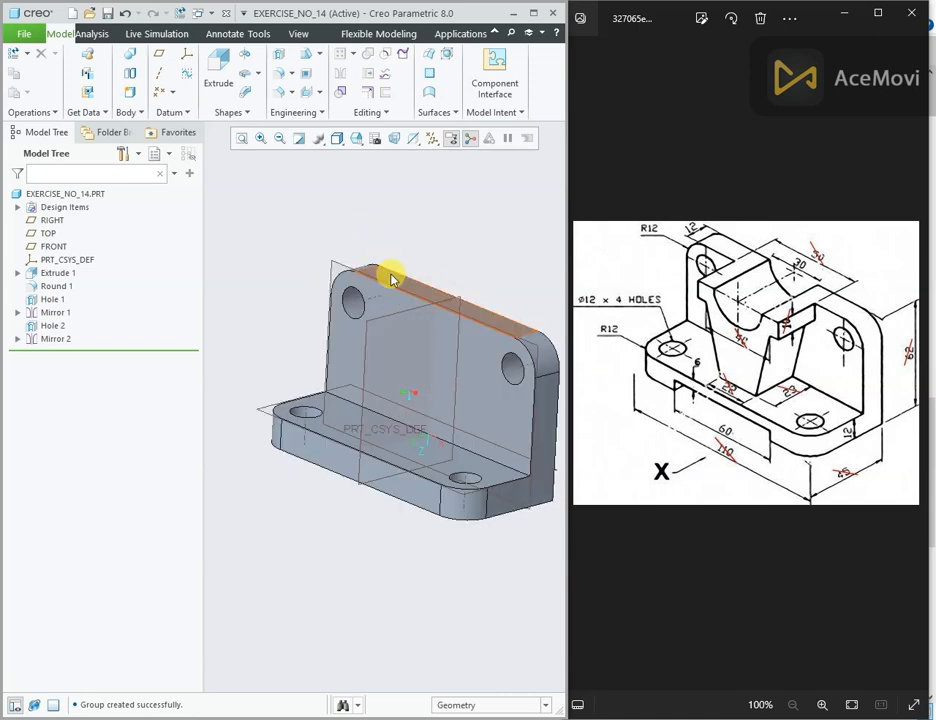
{"action": "left_click", "coordinate": [338, 466]}
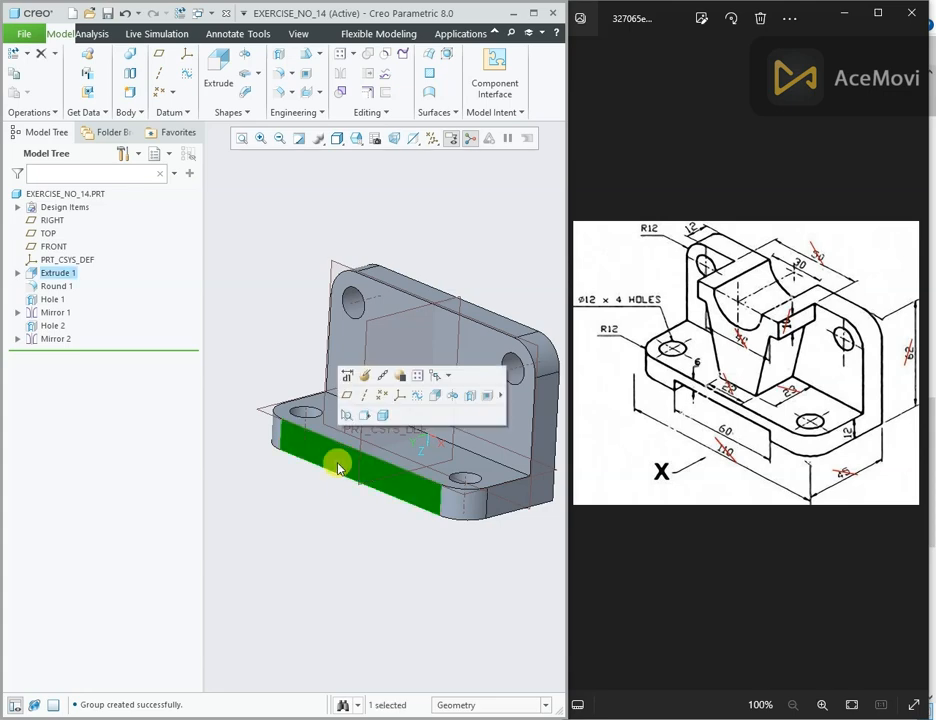
{"action": "left_click", "coordinate": [431, 395]}
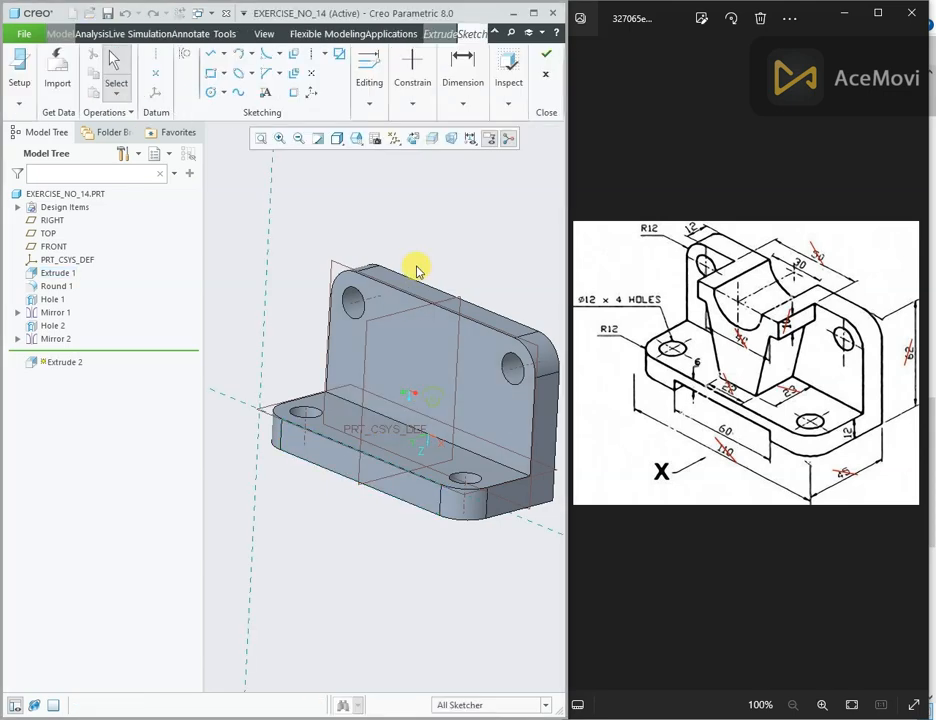
{"action": "left_click", "coordinate": [417, 140]}
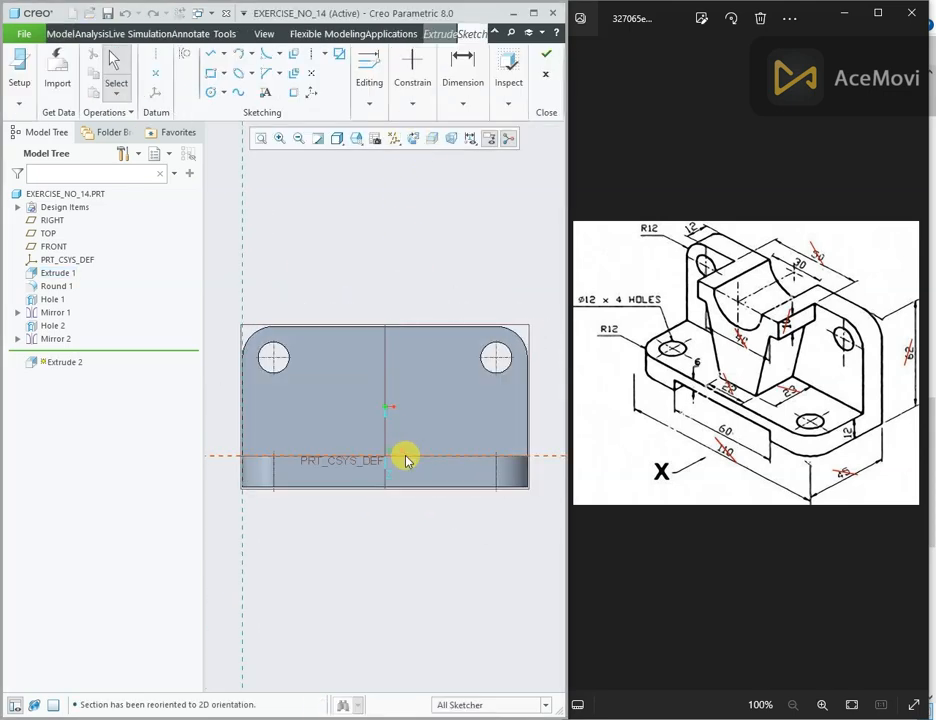
{"action": "right_click", "coordinate": [346, 230]}
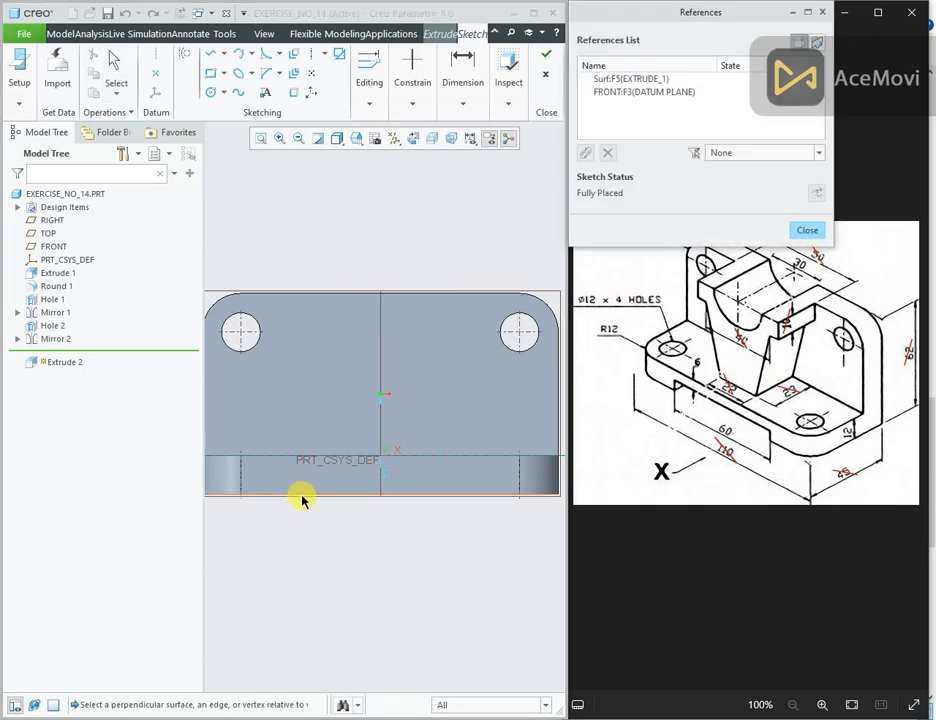
{"action": "left_click", "coordinate": [302, 470]}
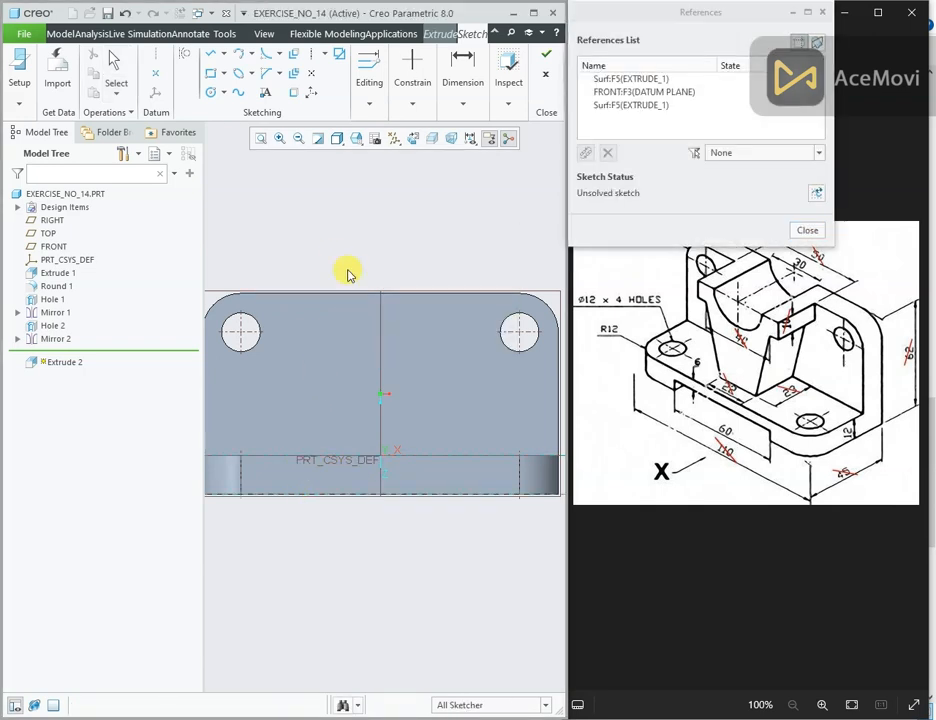
{"action": "scroll", "coordinate": [350, 273], "scroll_direction": "up", "scroll_amount": 2}
{"action": "middle_click", "coordinate": [378, 240]}
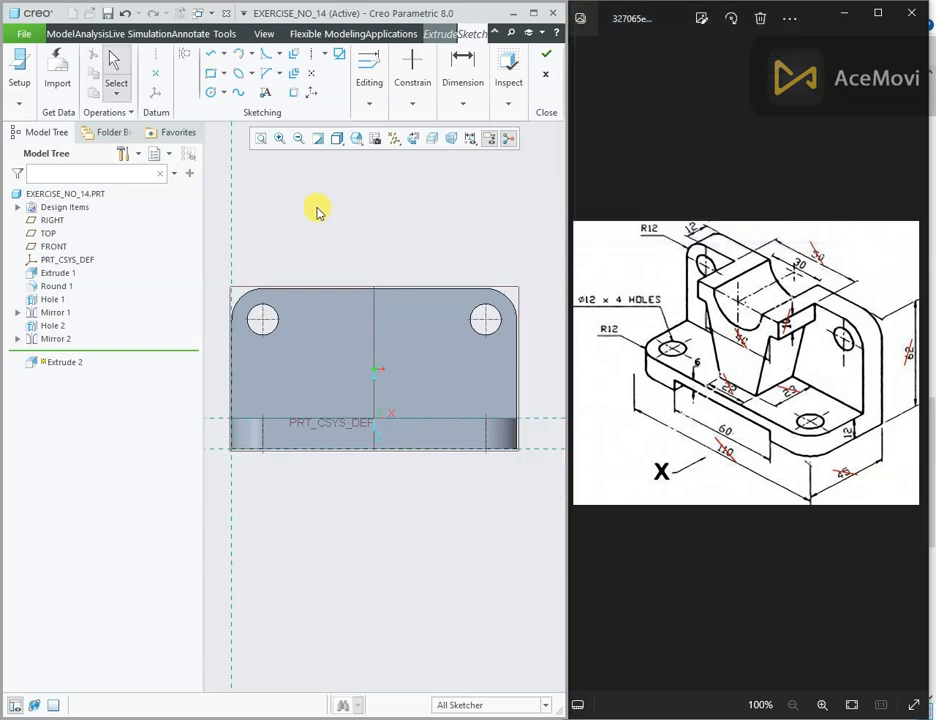
{"action": "right_click", "coordinate": [302, 207]}
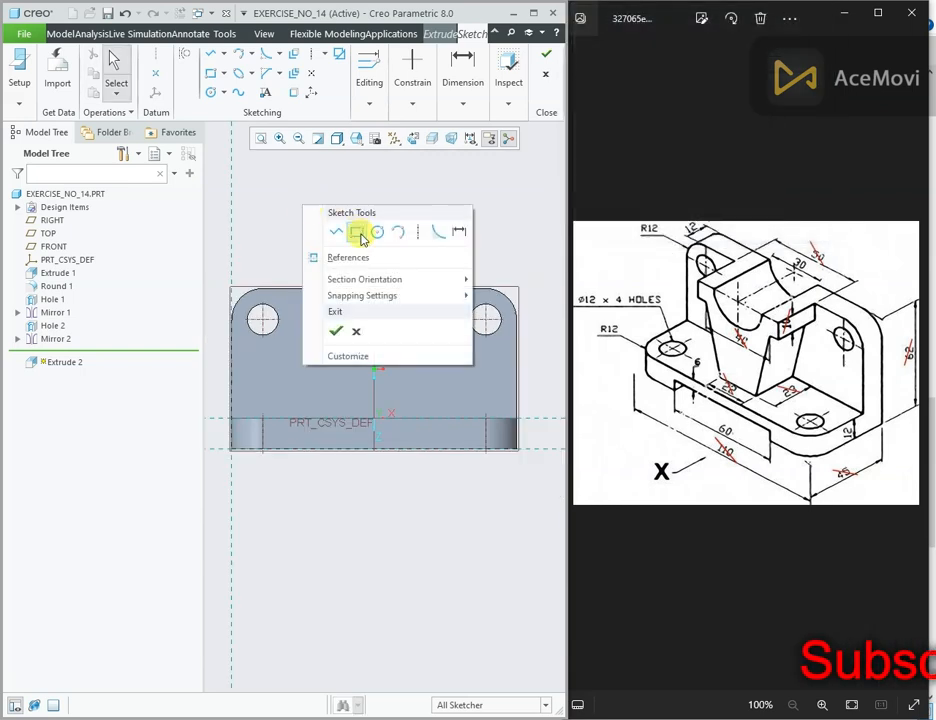
{"action": "left_click", "coordinate": [358, 233]}
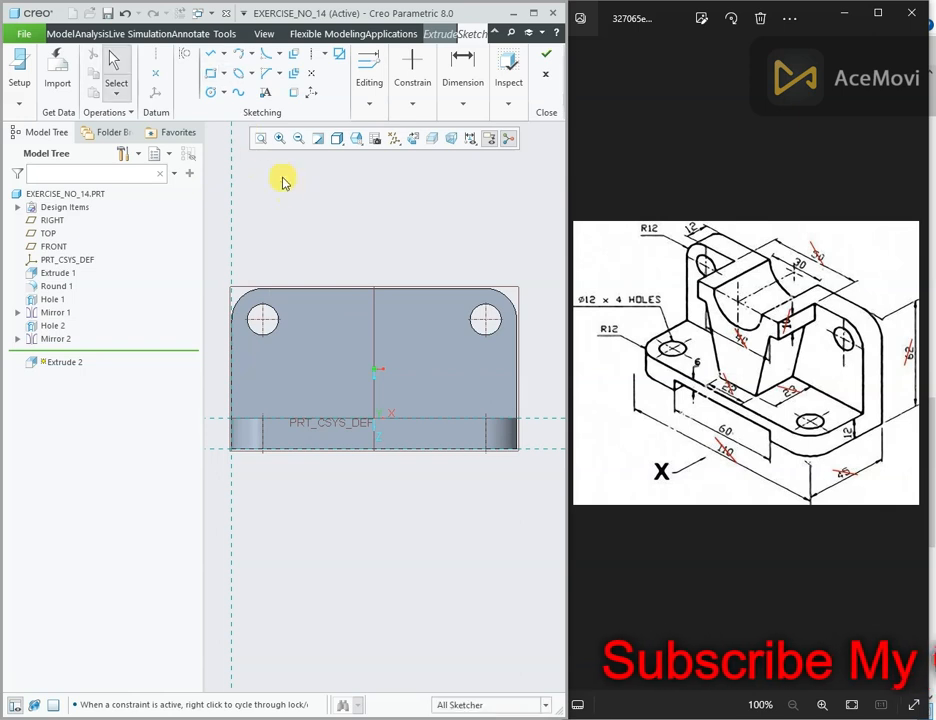
{"action": "left_click", "coordinate": [224, 78]}
{"action": "left_click", "coordinate": [230, 123]}
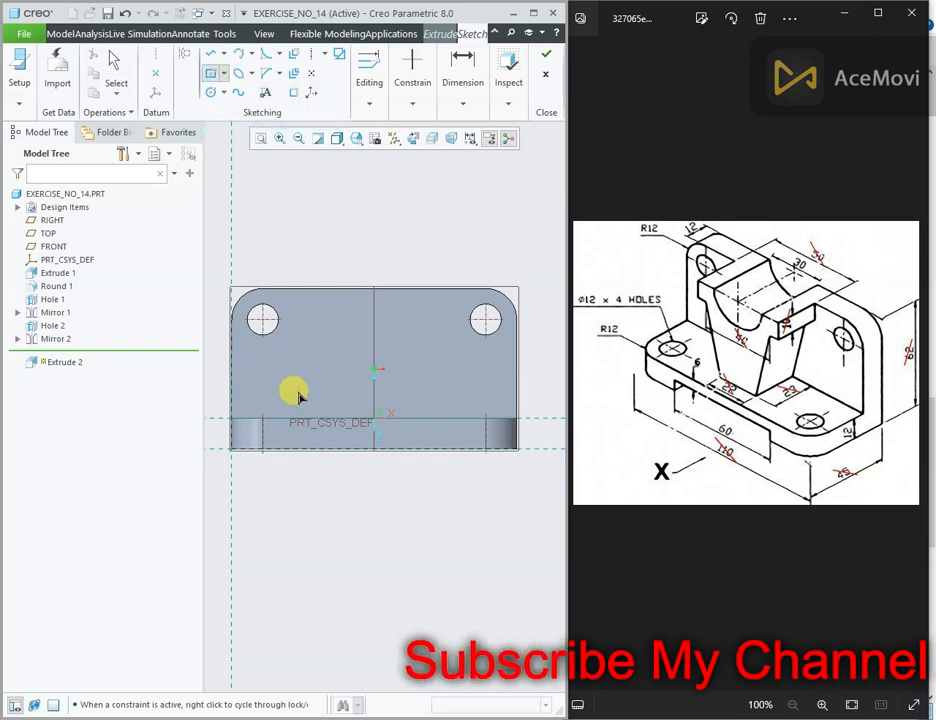
{"action": "left_click", "coordinate": [374, 449]}
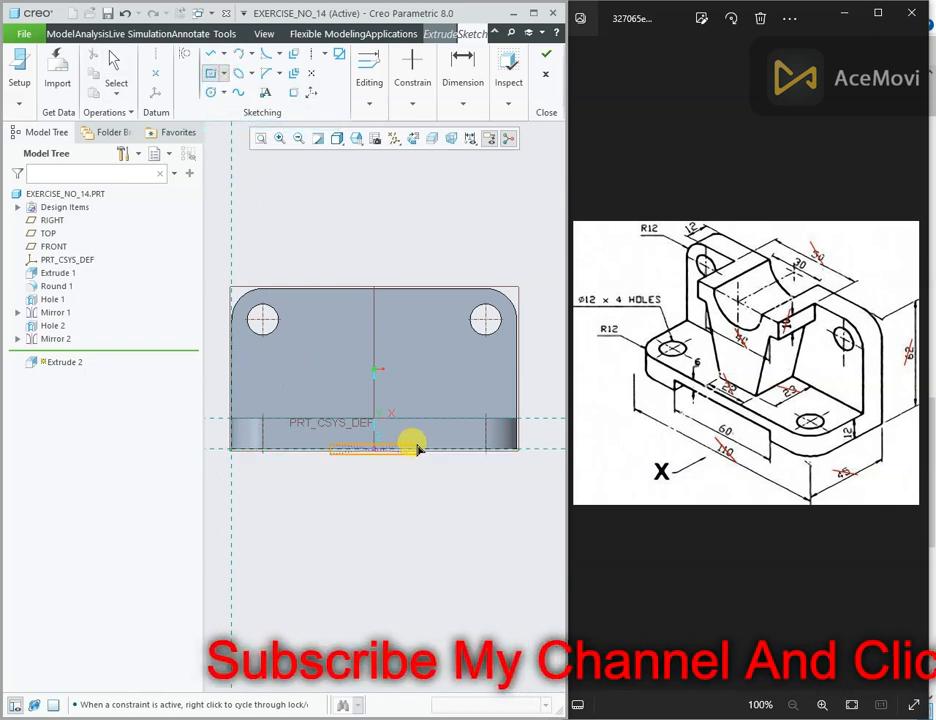
- Add the RIGHT datum plane as a sketch reference
{"action": "right_click", "coordinate": [412, 474]}
{"action": "left_click", "coordinate": [445, 522]}
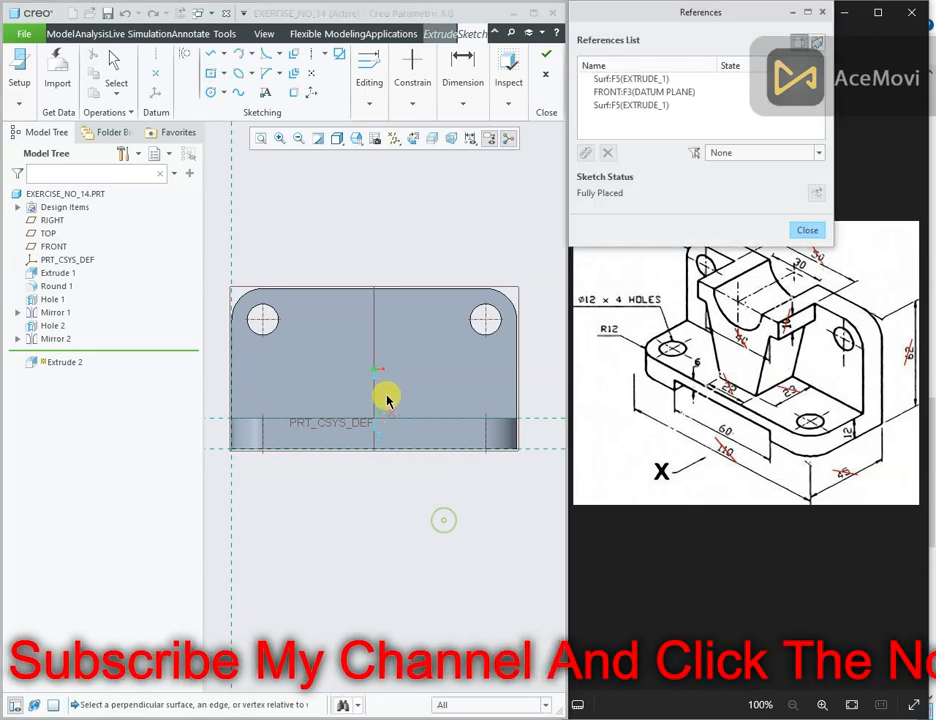
{"action": "left_click", "coordinate": [375, 385]}
{"action": "right_click", "coordinate": [443, 230]}
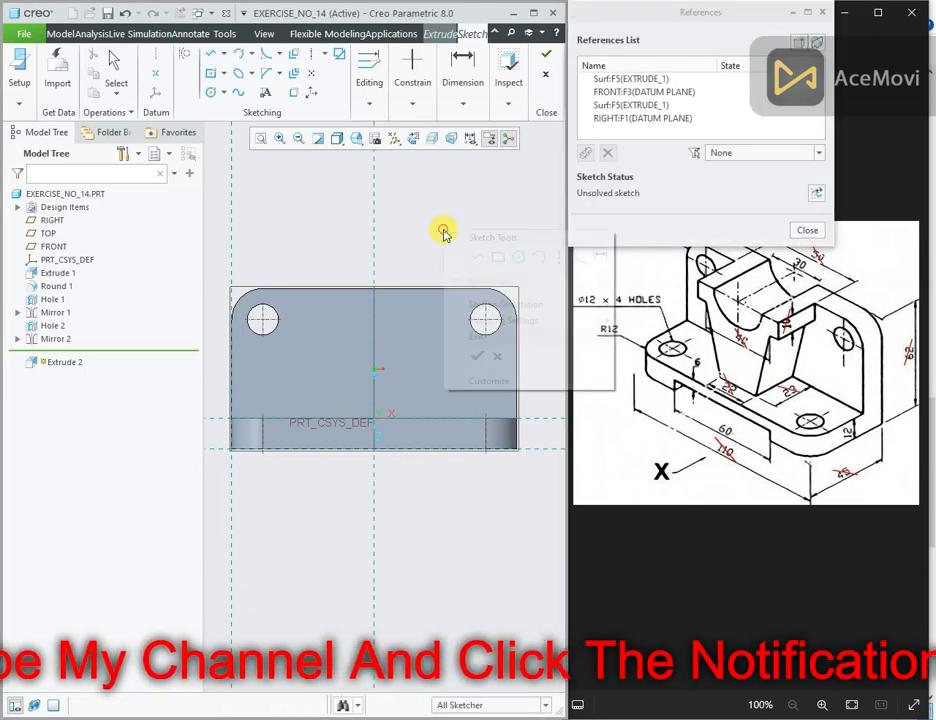
- Sketch a center rectangle about 62 by 9, centered where the RIGHT plane meets the base's bottom edge
{"action": "left_click", "coordinate": [224, 74]}
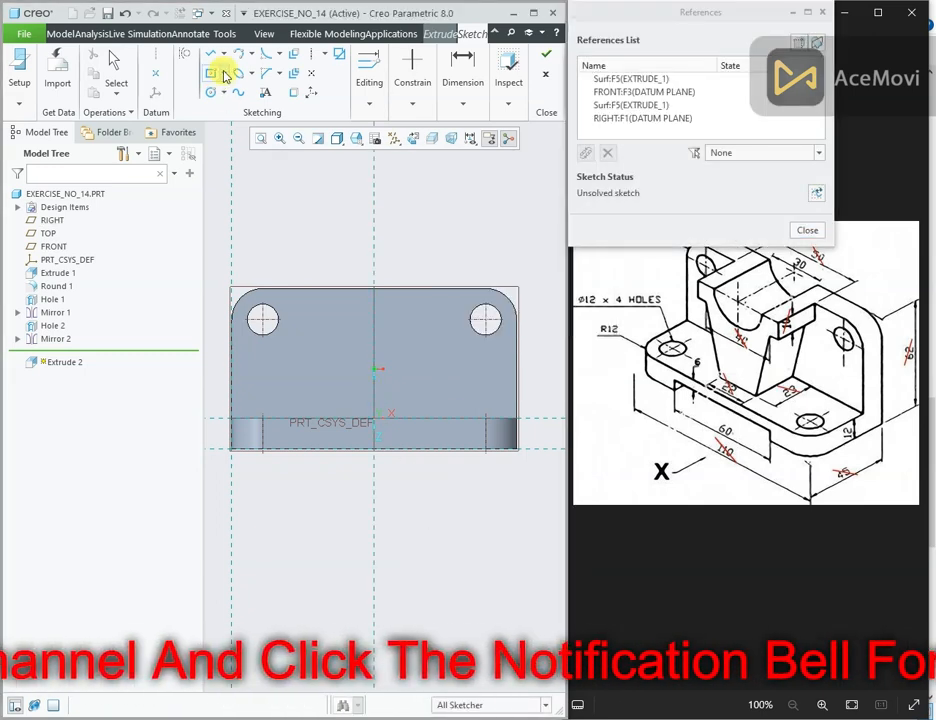
{"action": "left_click", "coordinate": [250, 122]}
{"action": "left_click", "coordinate": [375, 452]}
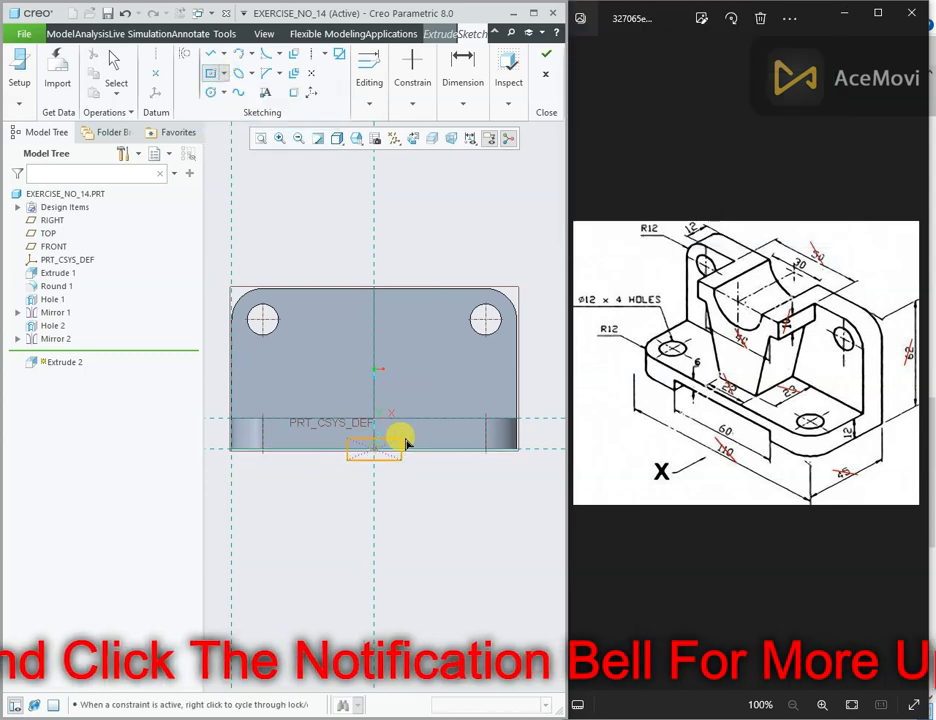
{"action": "left_click", "coordinate": [430, 407]}
{"action": "middle_click", "coordinate": [350, 425]}
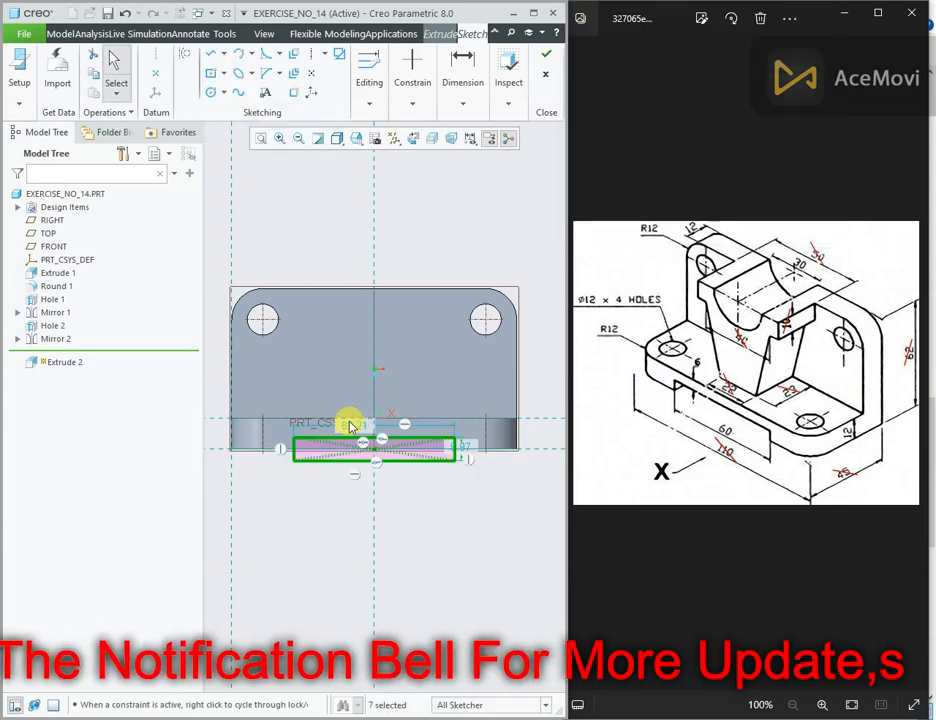
- Set the rectangle's width to 60
{"action": "scroll", "coordinate": [265, 458], "scroll_direction": "down", "scroll_amount": 3}
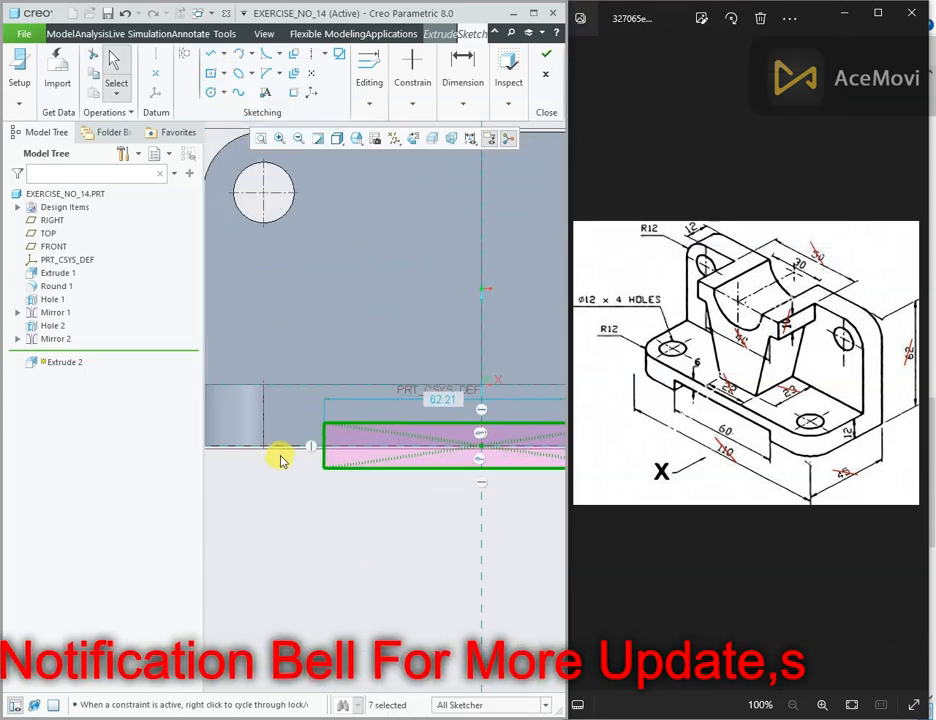
{"action": "left_click", "coordinate": [449, 401]}
{"action": "double_click", "coordinate": [449, 401]}
{"action": "type", "text": "60"}
{"action": "key", "text": "Return"}
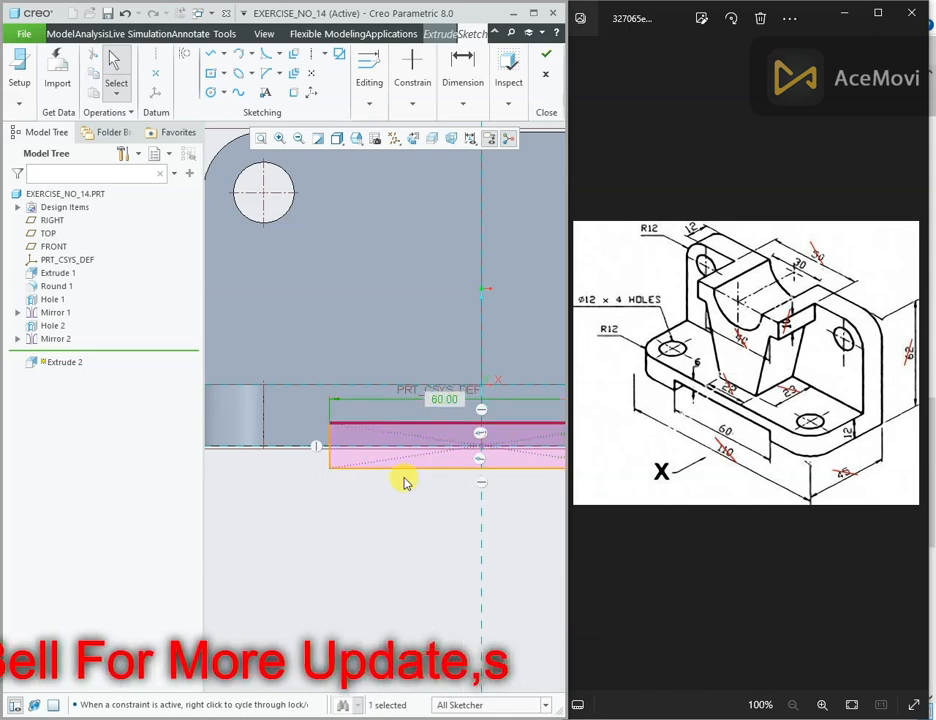
- Dimension the rectangle's upper edge 6 from the base's bottom reference line and finish the sketch
{"action": "scroll", "coordinate": [403, 484], "scroll_direction": "up", "scroll_amount": 2}
{"action": "scroll", "coordinate": [399, 497], "scroll_direction": "up", "scroll_amount": 3}
{"action": "scroll", "coordinate": [502, 477], "scroll_direction": "down", "scroll_amount": 5}
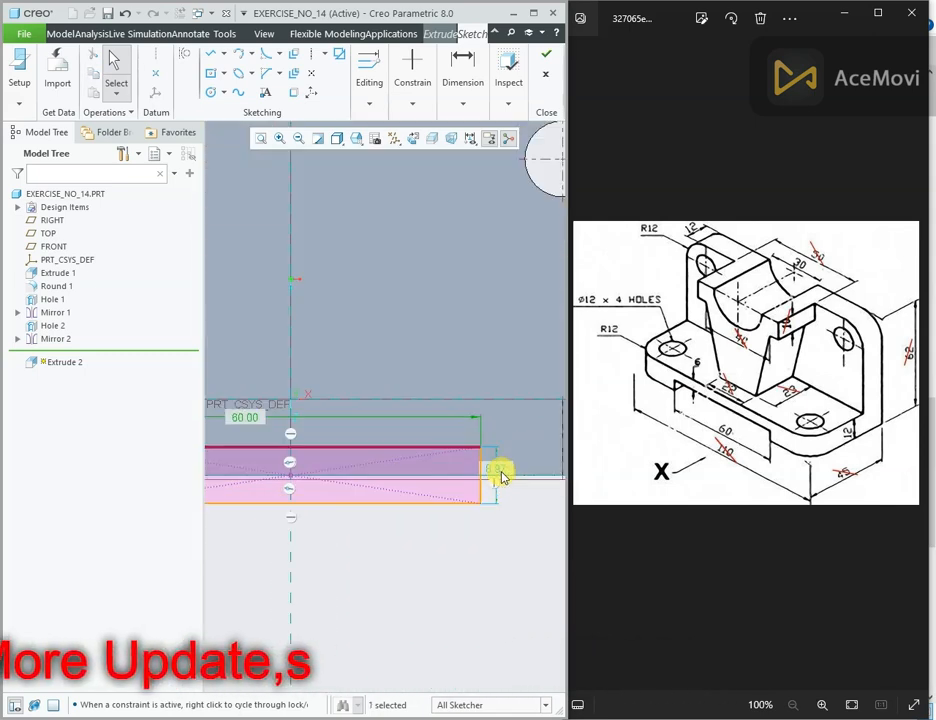
{"action": "right_click", "coordinate": [502, 477]}
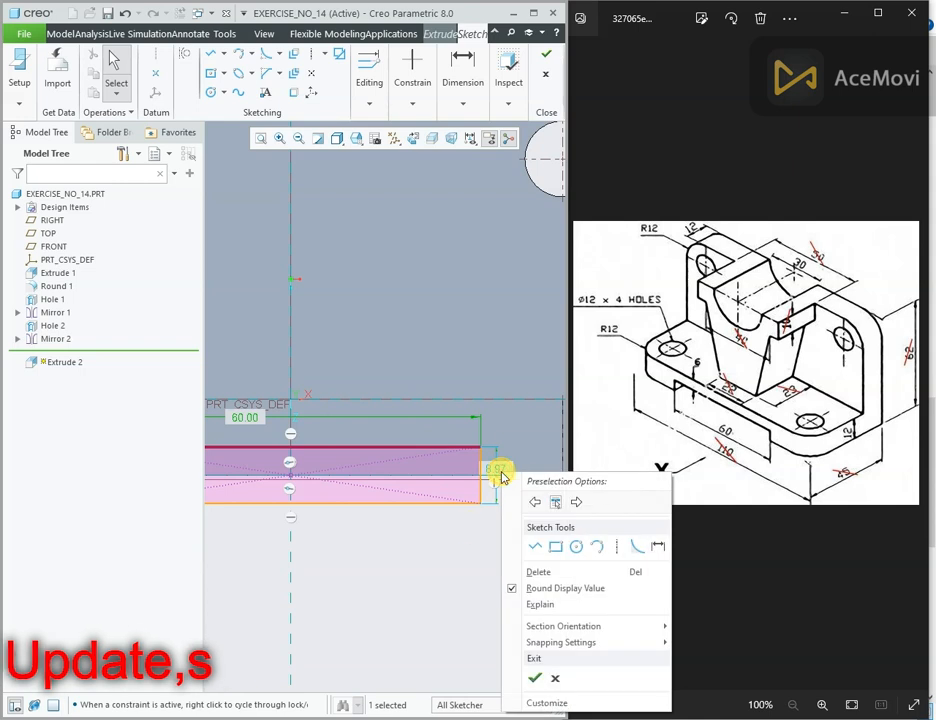
{"action": "left_click", "coordinate": [658, 549]}
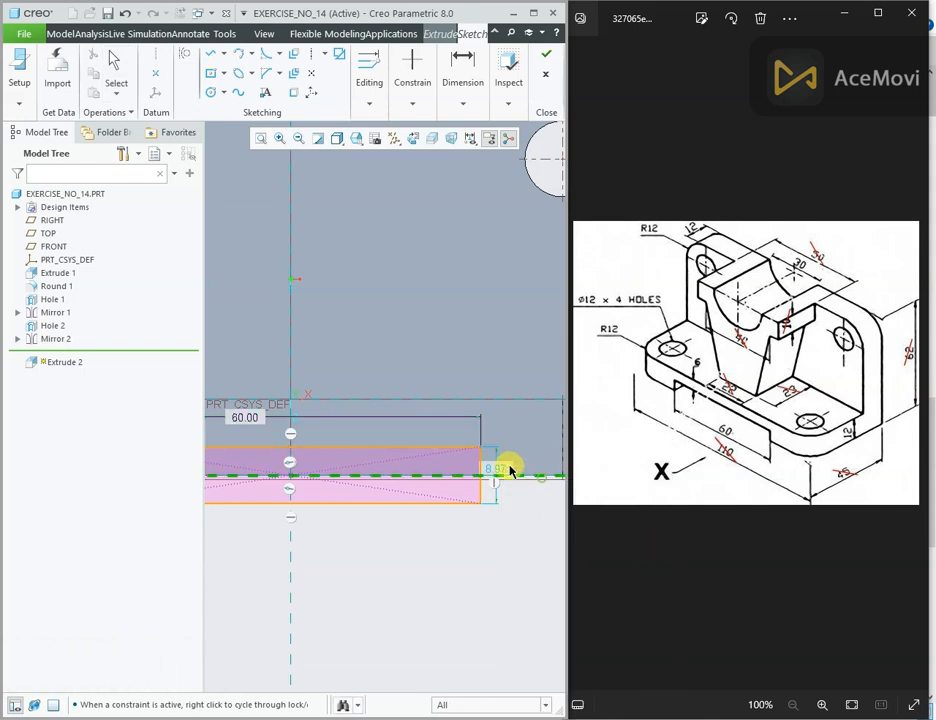
{"action": "left_click", "coordinate": [461, 447]}
{"action": "middle_click", "coordinate": [517, 460]}
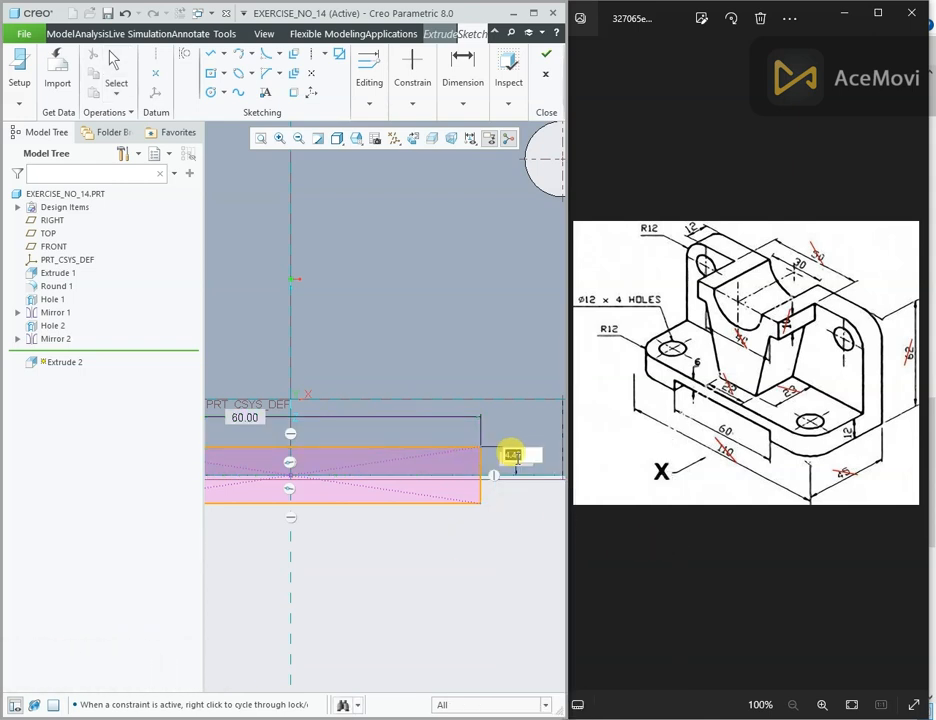
{"action": "type", "text": "6.0"}
{"action": "key", "text": "Return"}
{"action": "mouse_move", "coordinate": [518, 439]}
{"action": "middle_mouse_down"}
{"action": "mouse_move", "coordinate": [512, 549]}
{"action": "mouse_move", "coordinate": [493, 547]}
{"action": "mouse_move", "coordinate": [485, 559]}
{"action": "mouse_move", "coordinate": [236, 426]}
{"action": "mouse_move", "coordinate": [349, 464]}
{"action": "middle_mouse_up"}
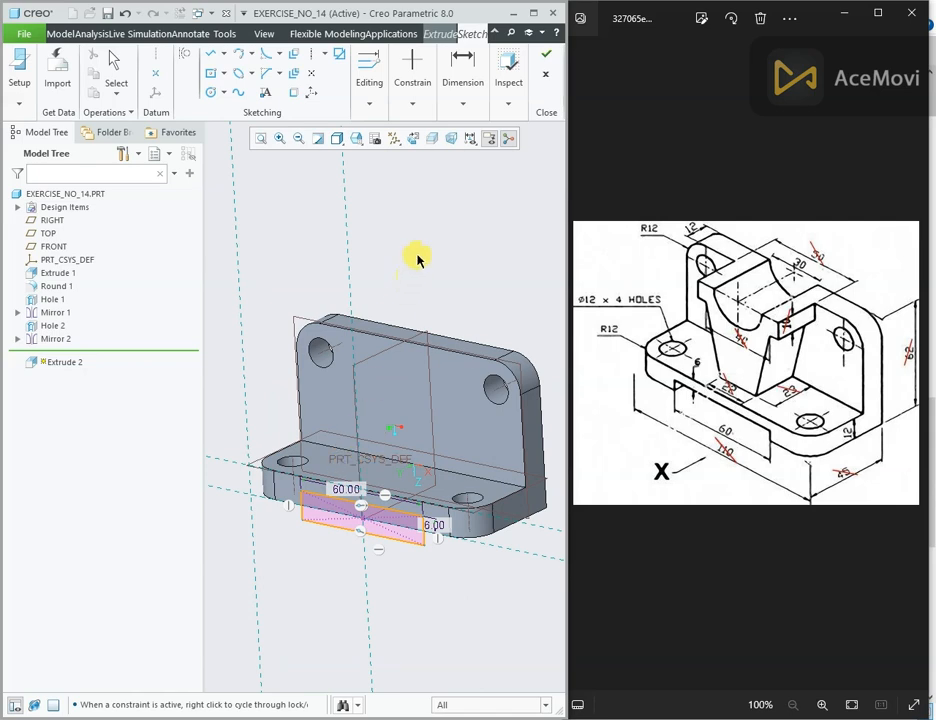
{"action": "right_click", "coordinate": [436, 204]}
{"action": "left_click", "coordinate": [464, 328]}
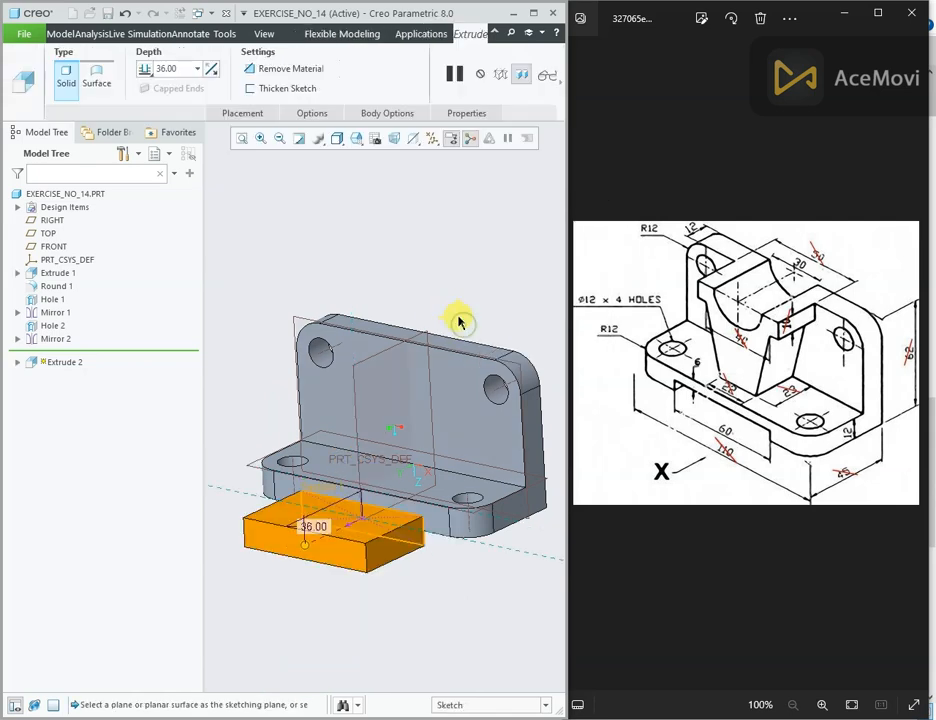
- Extrude the rectangle as a material-removing cut up to the upright leg's rear face and accept it
{"action": "middle_click_drag", "start_coordinate": [455, 318], "coordinate": [374, 316]}
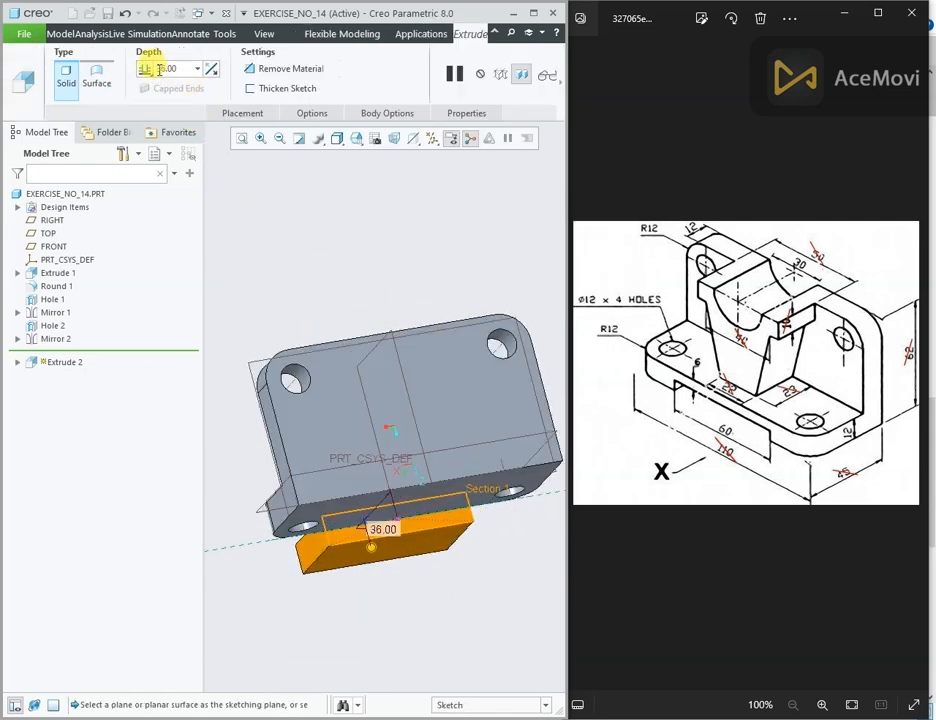
{"action": "left_click", "coordinate": [197, 73]}
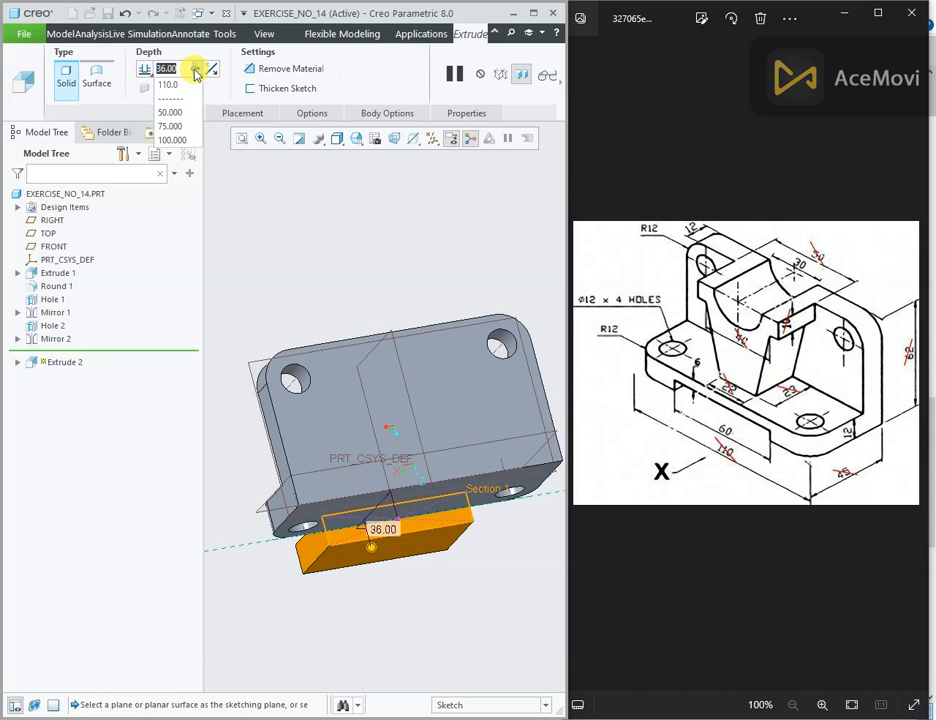
{"action": "left_click", "coordinate": [272, 69]}
{"action": "left_click", "coordinate": [146, 69]}
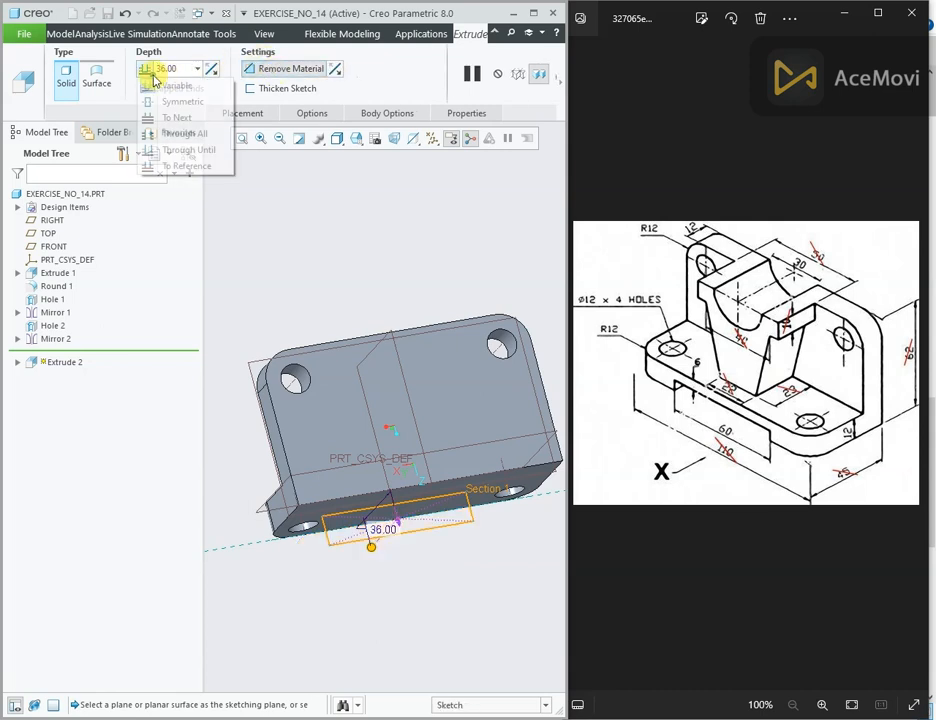
{"action": "left_click", "coordinate": [157, 152]}
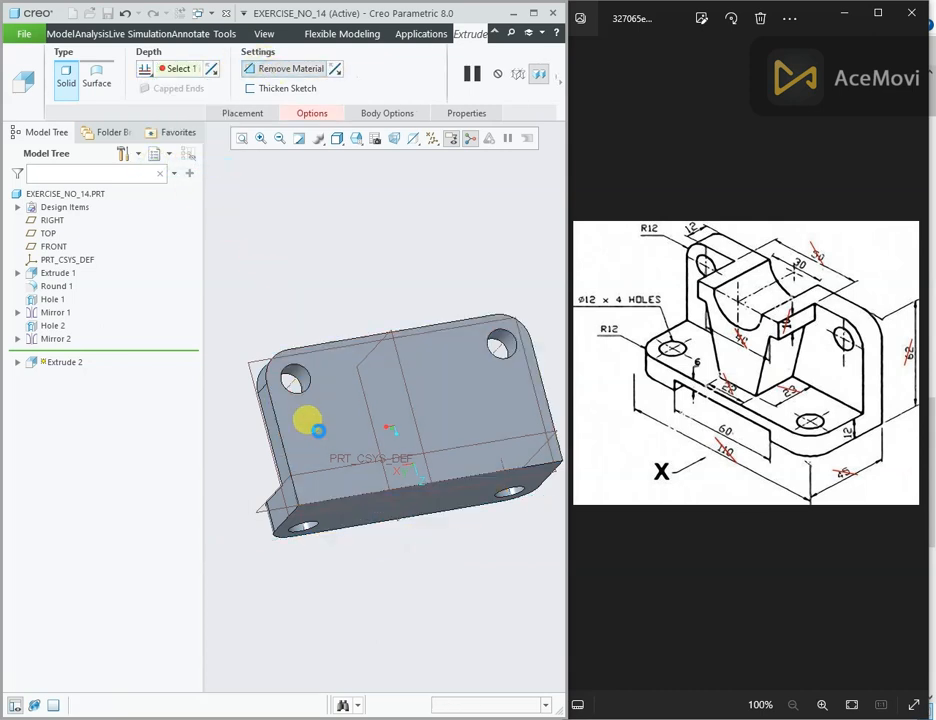
{"action": "left_click", "coordinate": [309, 421]}
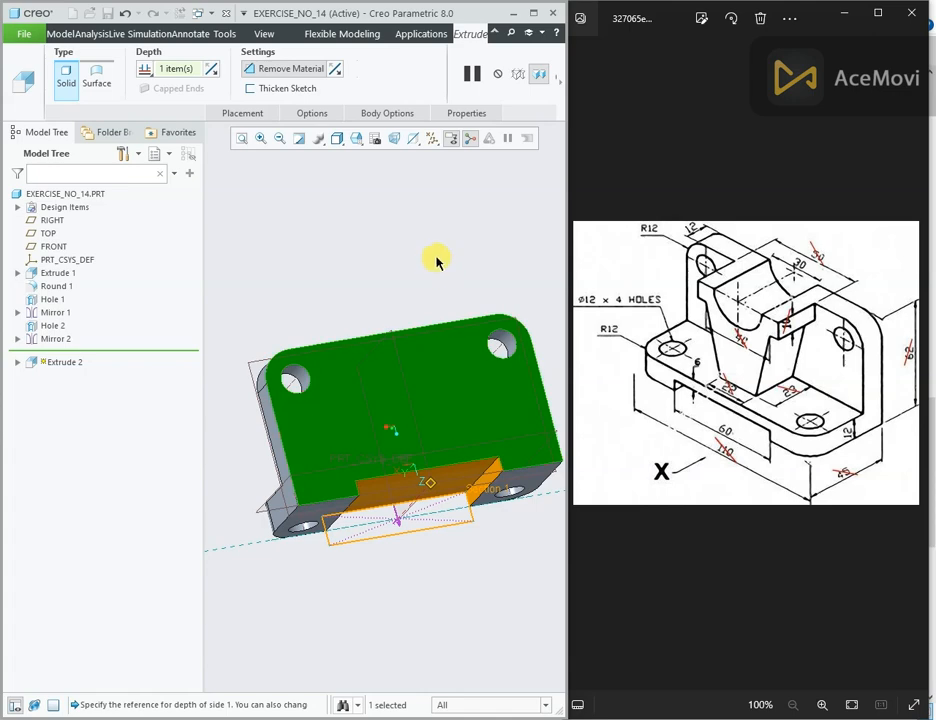
{"action": "left_click", "coordinate": [540, 78]}
{"action": "left_click", "coordinate": [261, 69]}
{"action": "left_click", "coordinate": [355, 276]}
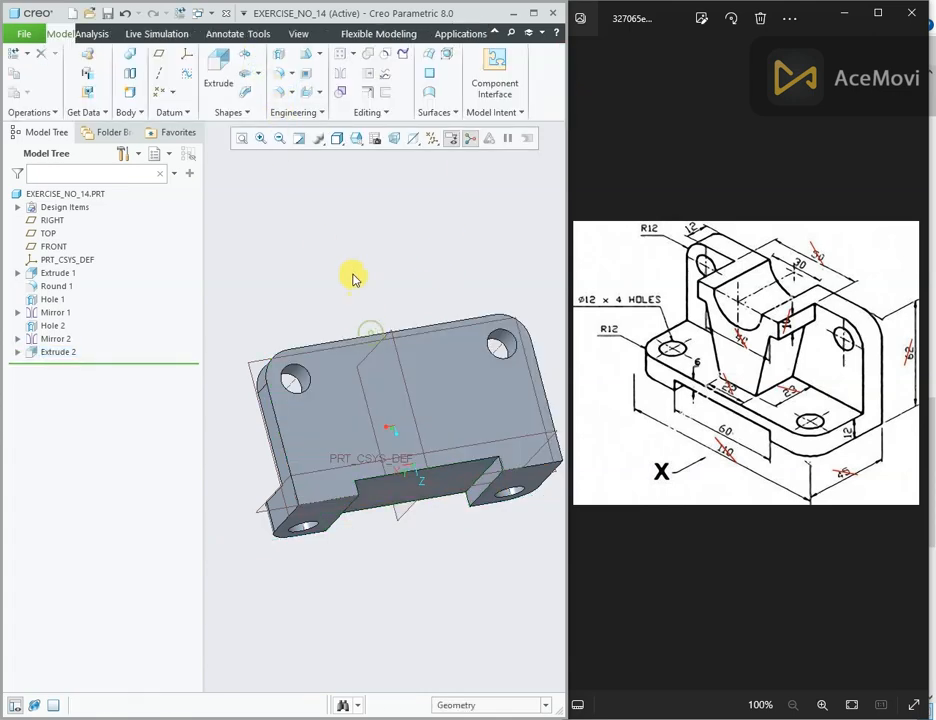
- Start an extrude sketch on the upright leg's front face and orient the view parallel to the sketch plane
{"action": "middle_click_drag", "start_coordinate": [355, 276], "coordinate": [445, 284]}
{"action": "left_click", "coordinate": [453, 350]}
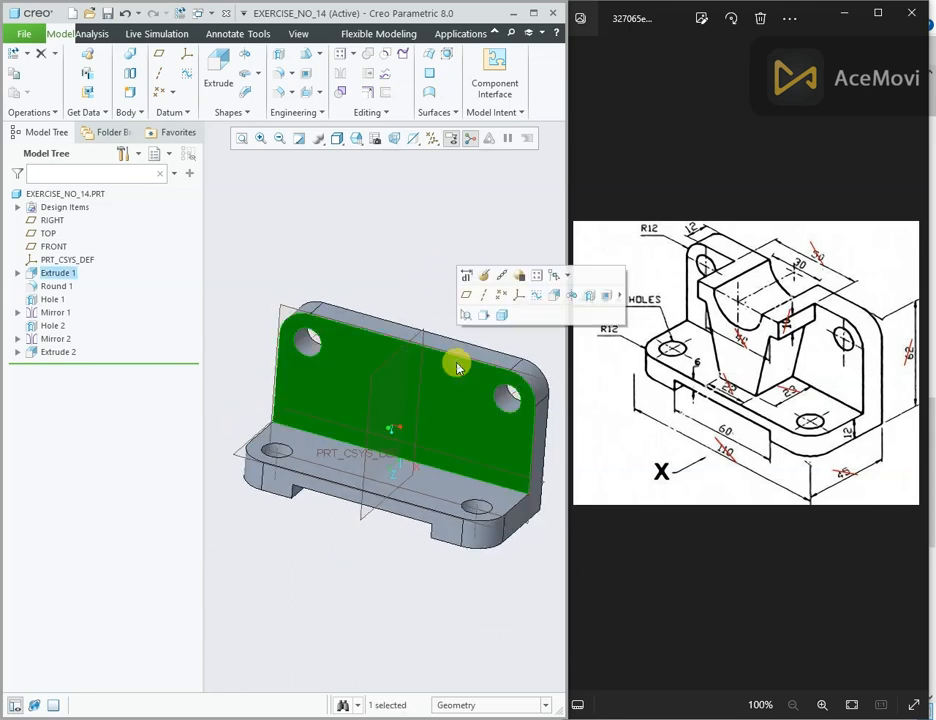
{"action": "left_click", "coordinate": [556, 296]}
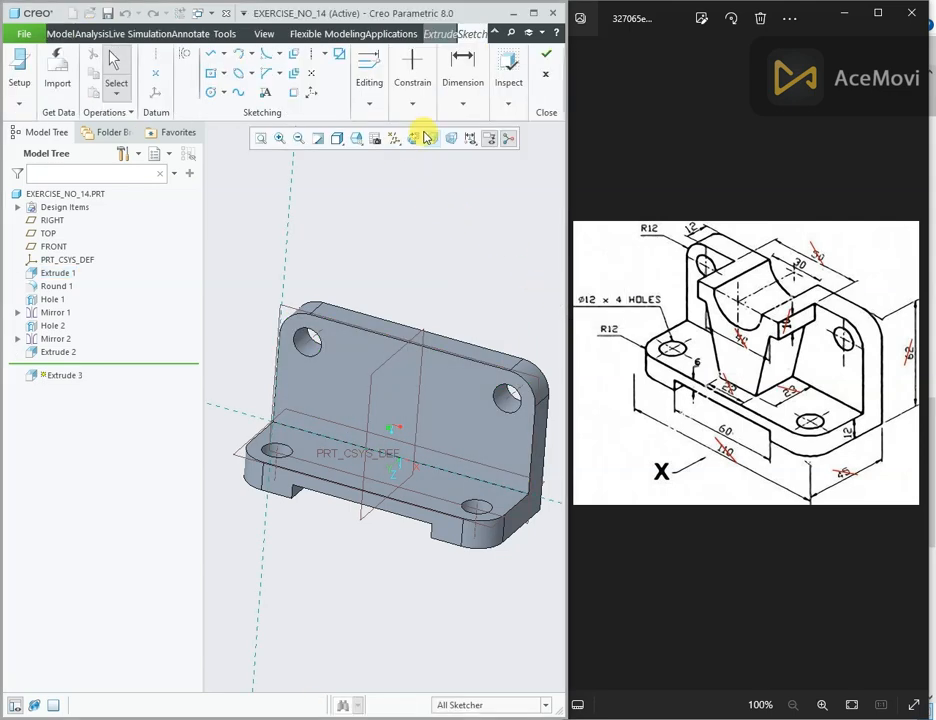
{"action": "left_click", "coordinate": [425, 137]}
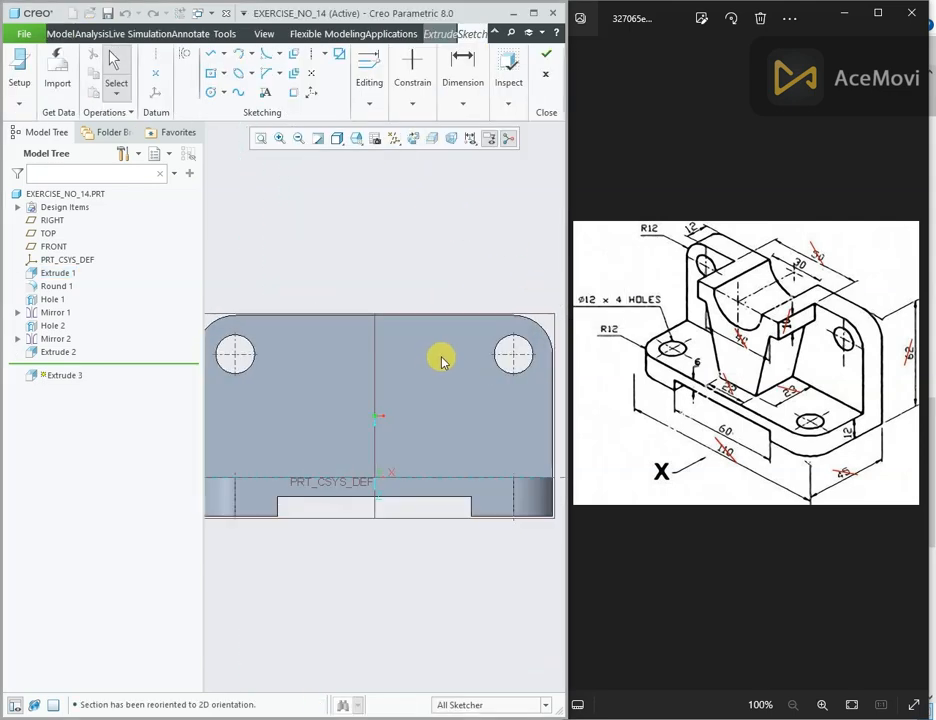
- Add the upright leg's top edge and the RIGHT plane as sketch references
{"action": "scroll", "coordinate": [442, 358], "scroll_direction": "up", "scroll_amount": 1}
{"action": "right_click", "coordinate": [379, 272]}
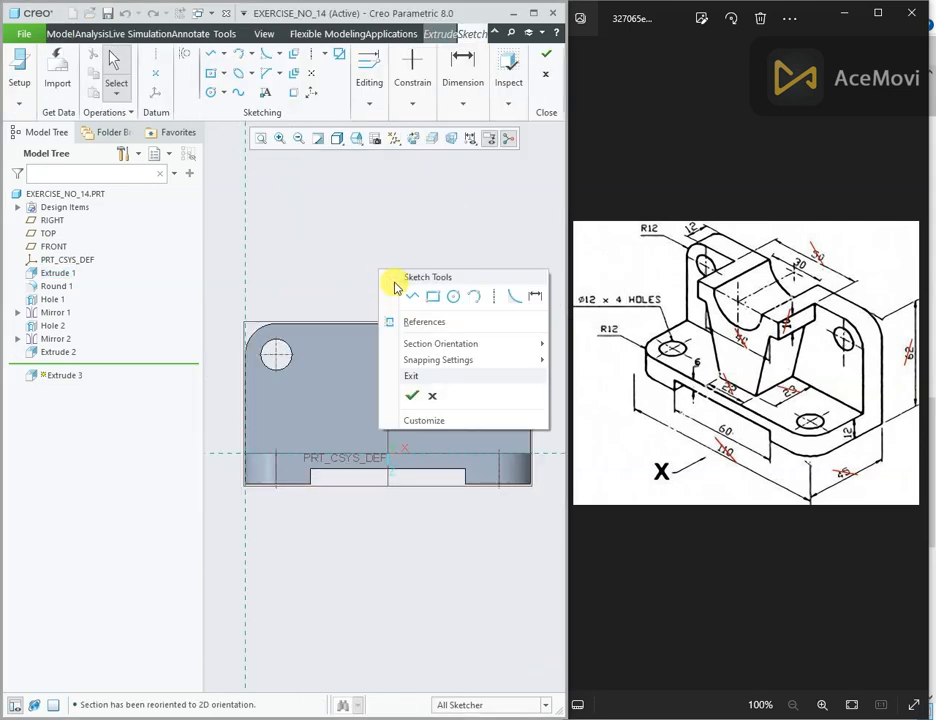
{"action": "left_click", "coordinate": [418, 321]}
{"action": "left_click", "coordinate": [403, 324]}
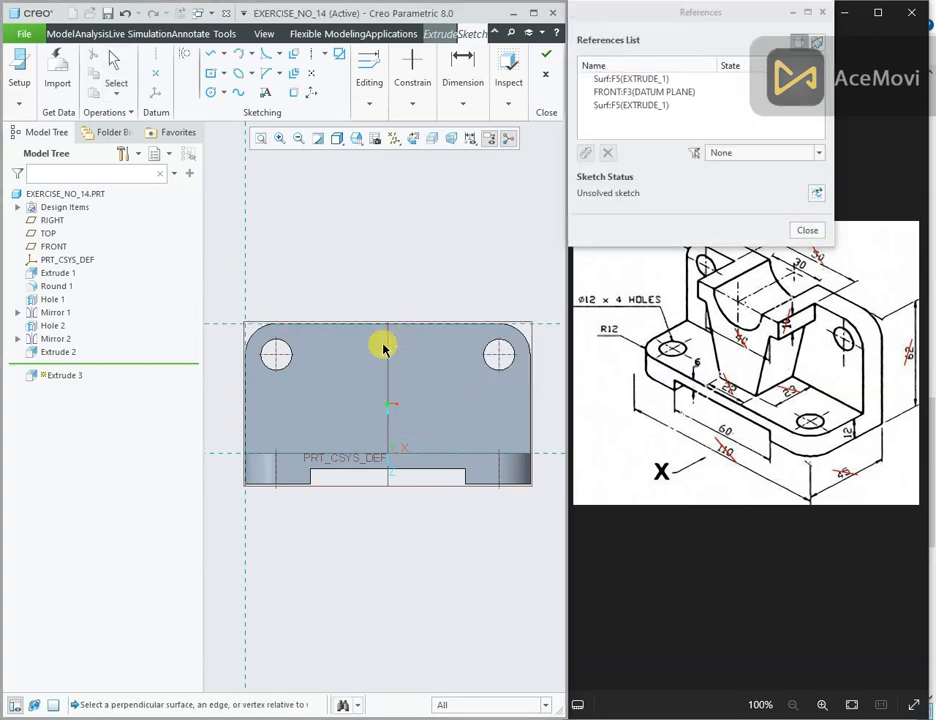
{"action": "left_click", "coordinate": [388, 348]}
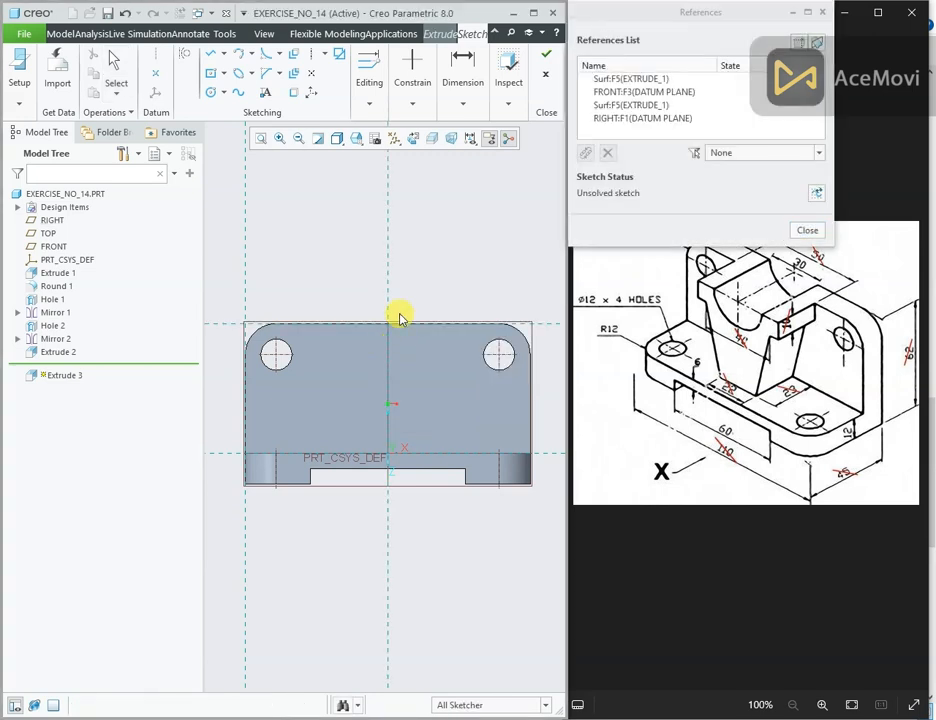
- Sketch a horizontal line about 36 long across the RIGHT plane on the reference where the upright meets the base
{"action": "left_click", "coordinate": [211, 54]}
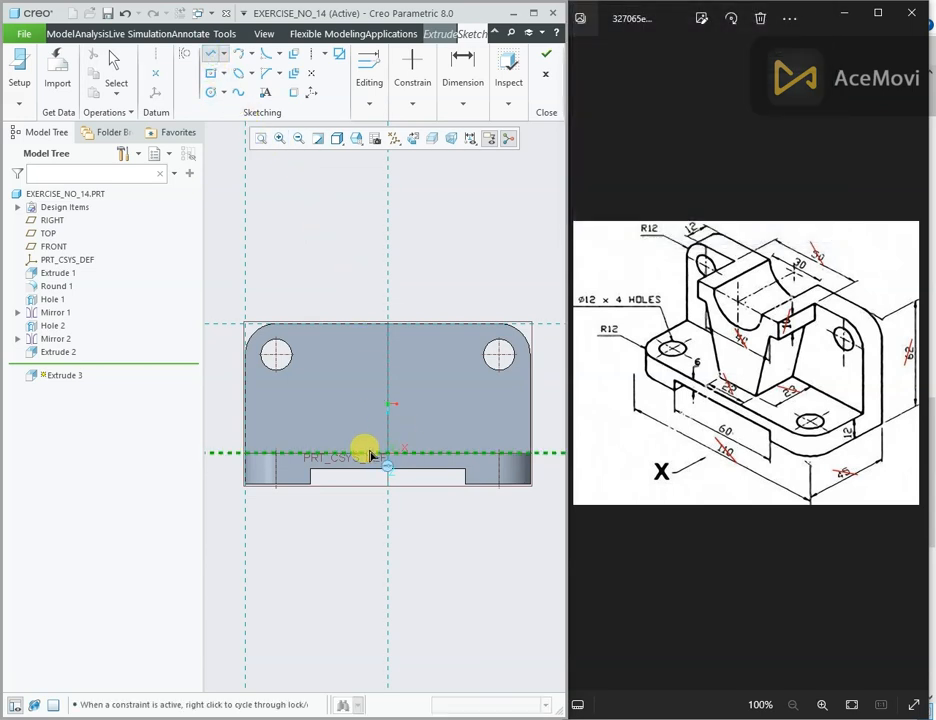
{"action": "left_click", "coordinate": [339, 454]}
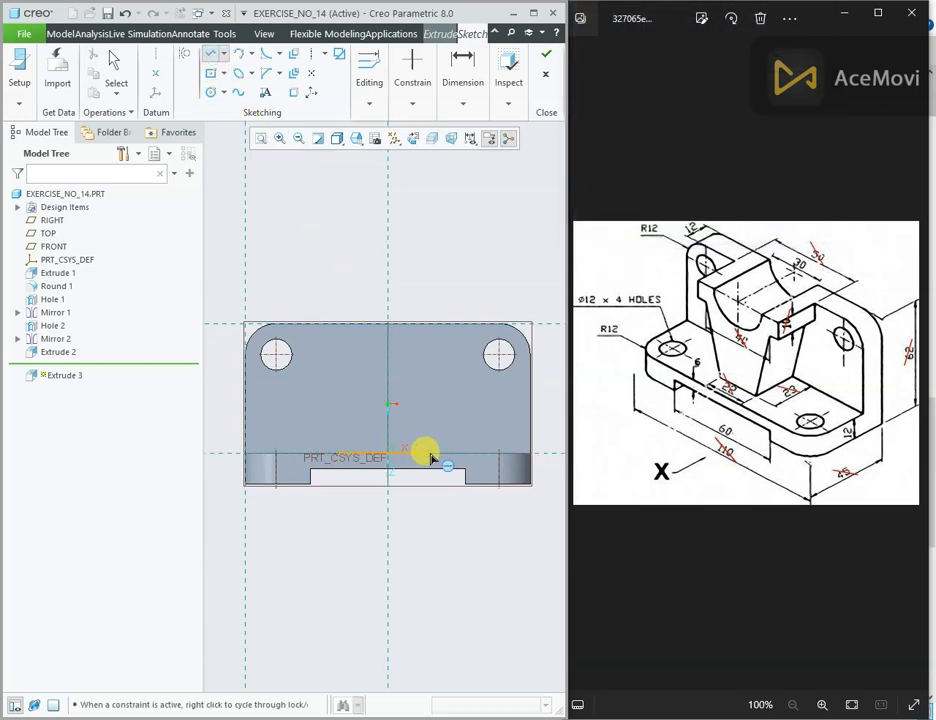
{"action": "left_click", "coordinate": [430, 453]}
{"action": "middle_click", "coordinate": [383, 437]}
- Set the lower horizontal line's length to 22
{"action": "scroll", "coordinate": [383, 437], "scroll_direction": "down", "scroll_amount": 3}
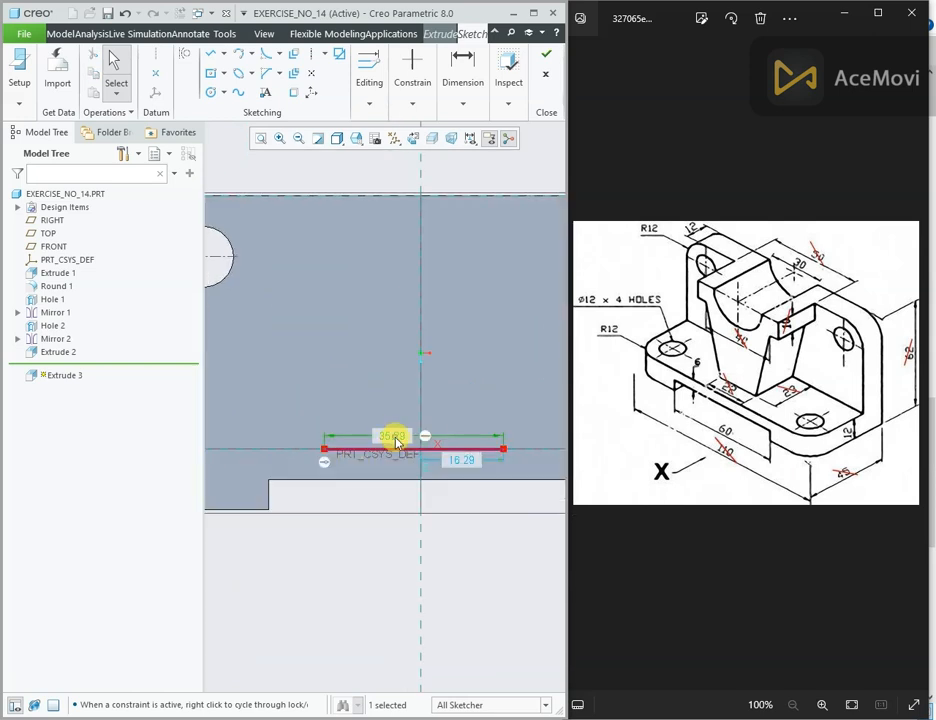
{"action": "double_click", "coordinate": [383, 432]}
{"action": "type", "text": "22"}
{"action": "key", "text": "Return"}
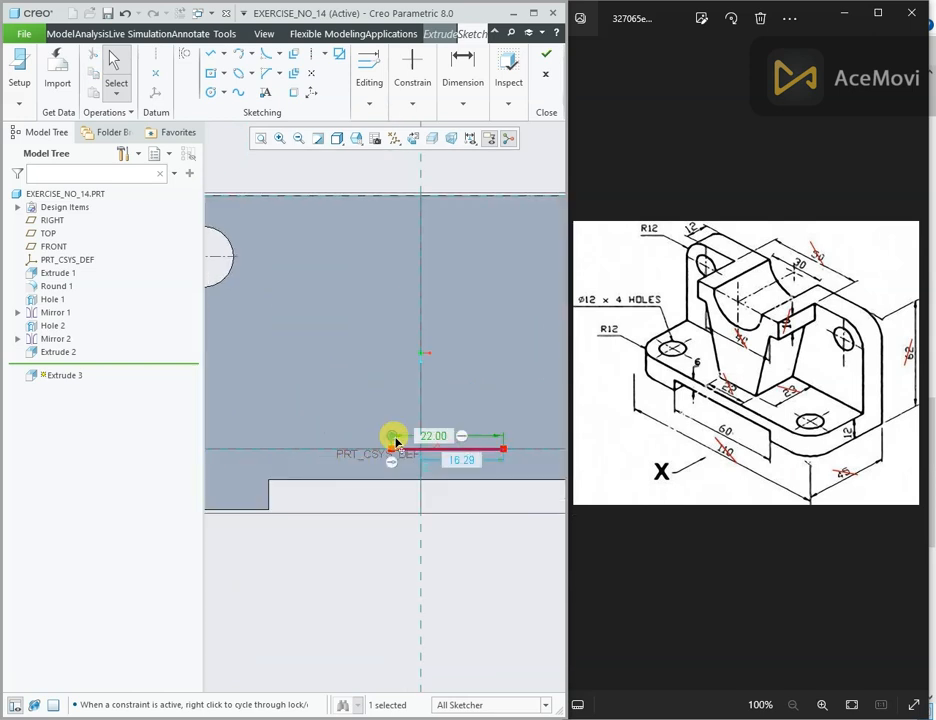
{"action": "left_click", "coordinate": [398, 410]}
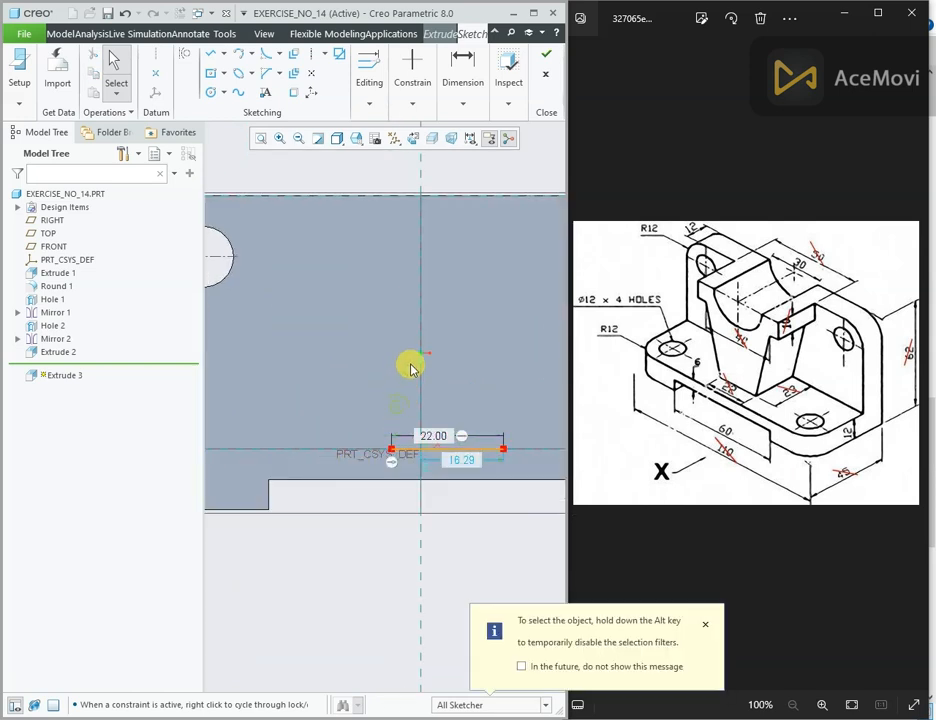
- Constrain the lower line's two endpoints symmetric about the RIGHT plane reference
{"action": "right_click", "coordinate": [406, 183]}
{"action": "left_click", "coordinate": [456, 166]}
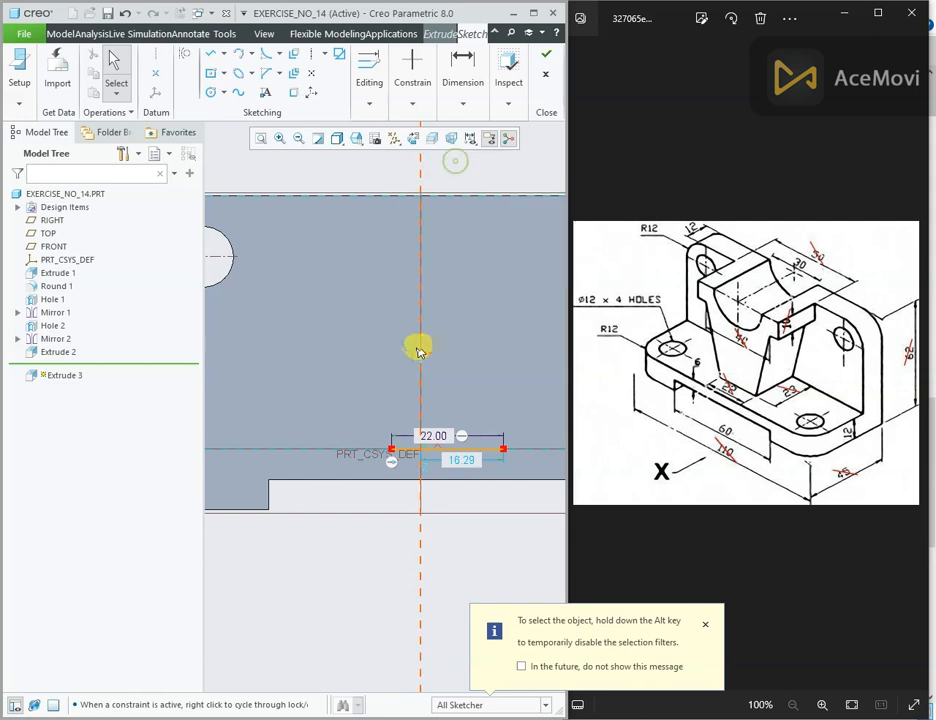
{"action": "left_click", "coordinate": [394, 453]}
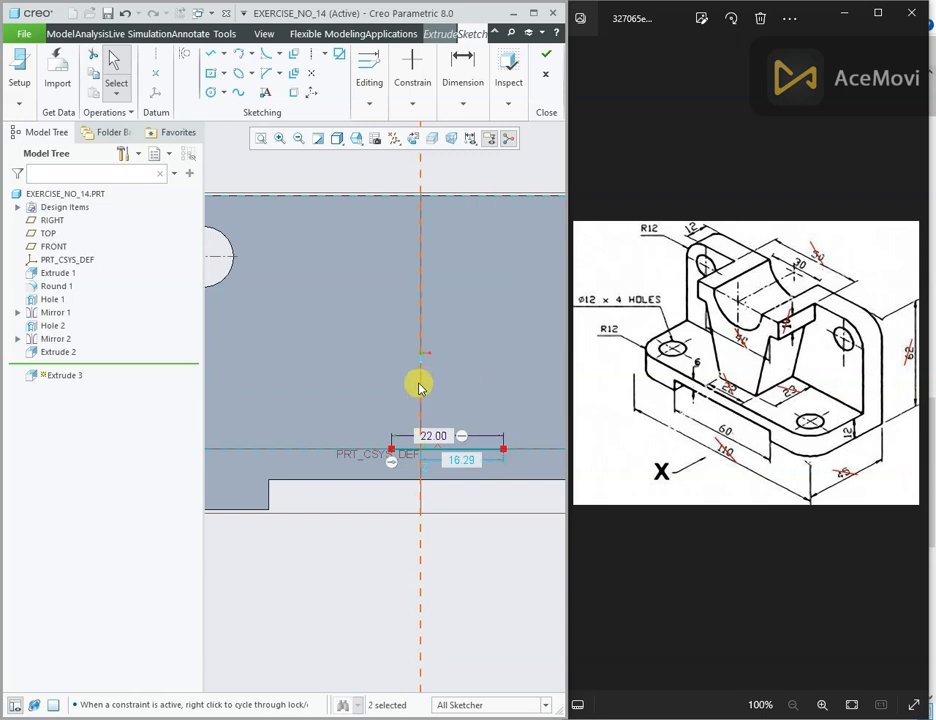
{"action": "left_click", "coordinate": [412, 103]}
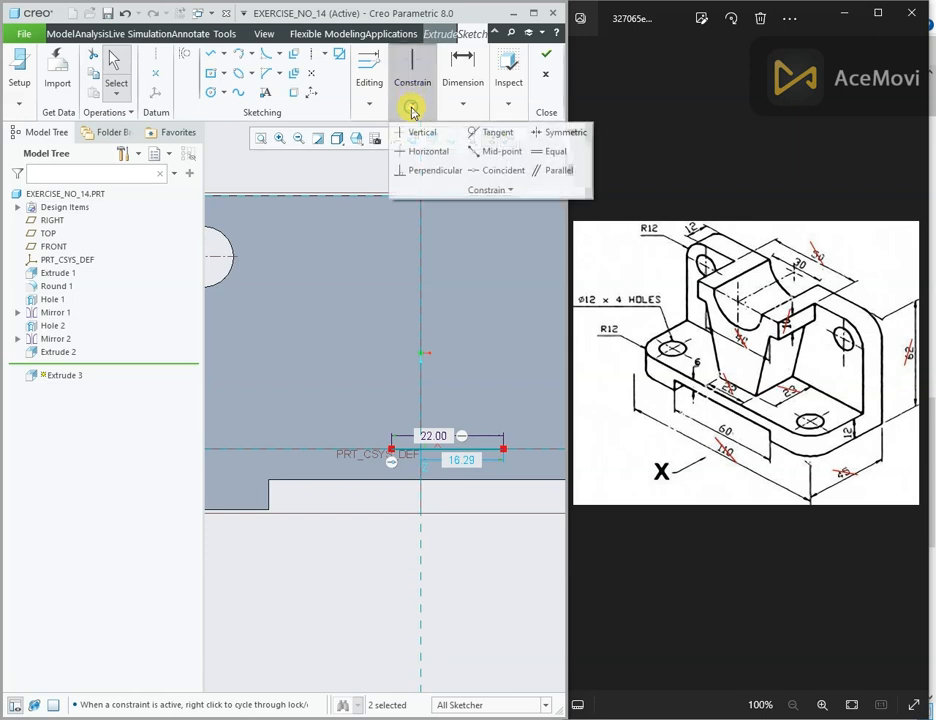
{"action": "left_click", "coordinate": [547, 131]}
{"action": "left_click", "coordinate": [389, 449]}
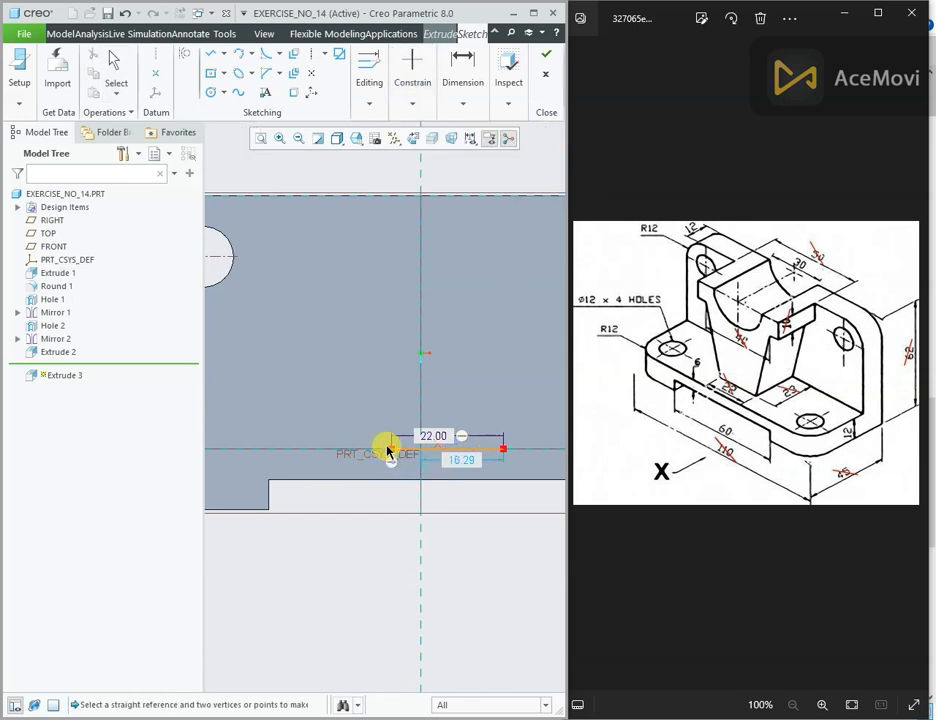
{"action": "left_click", "coordinate": [501, 451]}
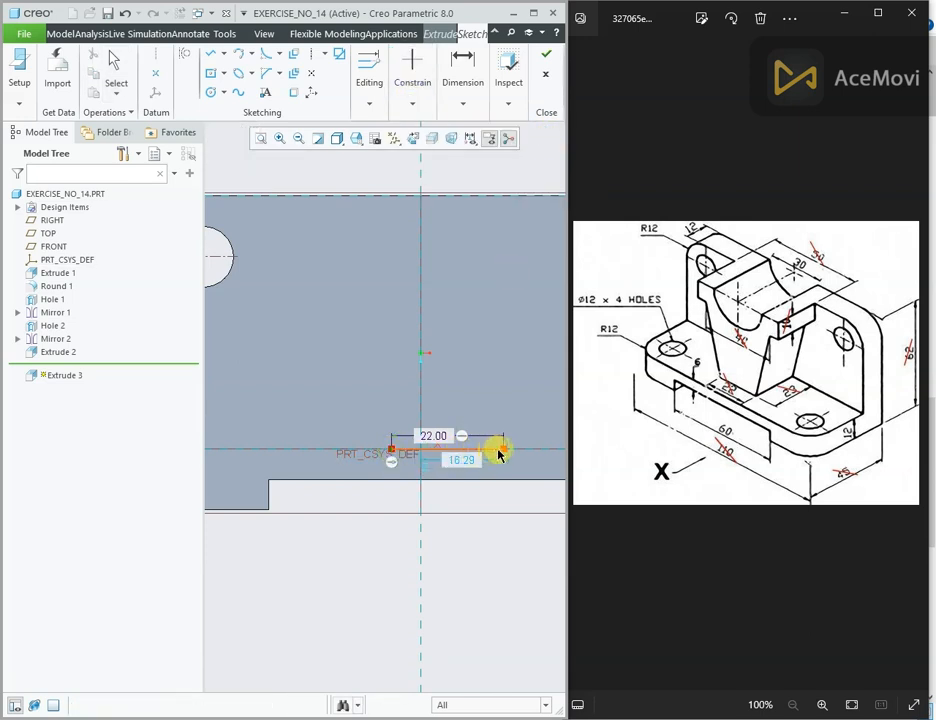
{"action": "left_click", "coordinate": [420, 383]}
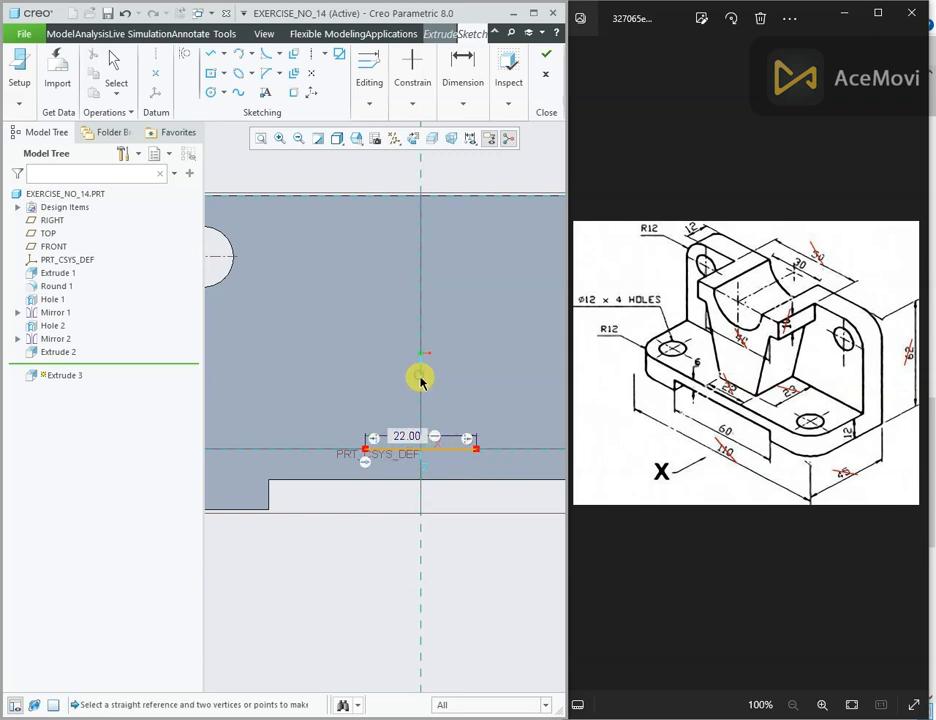
- Sketch a horizontal line about 37 long across the RIGHT plane on the upright leg's top edge
{"action": "scroll", "coordinate": [432, 395], "scroll_direction": "down", "scroll_amount": 2}
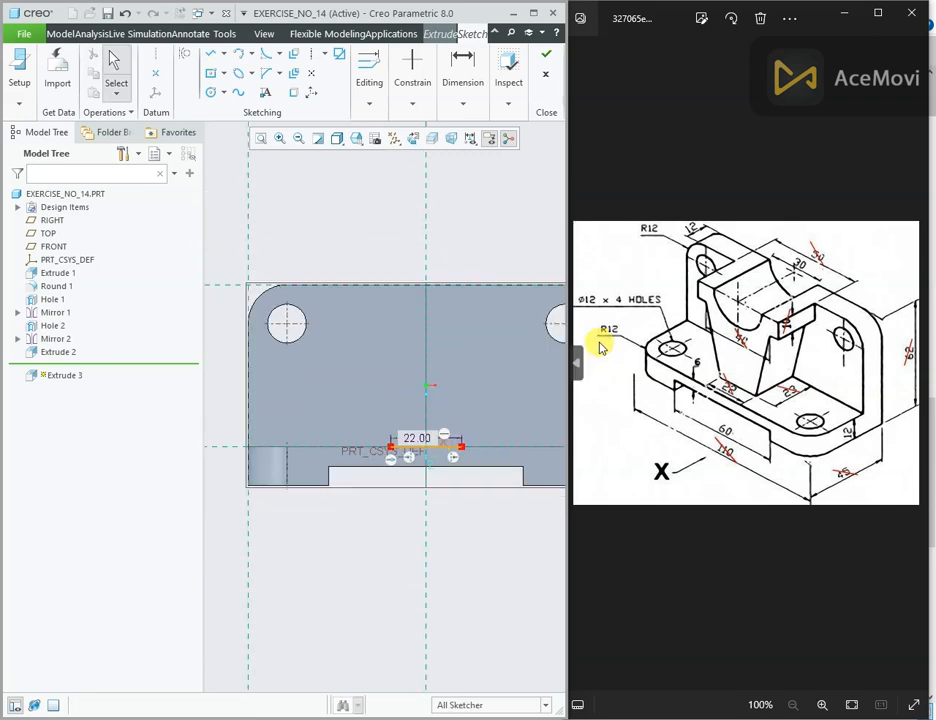
{"action": "left_click", "coordinate": [210, 53]}
{"action": "left_click", "coordinate": [367, 289]}
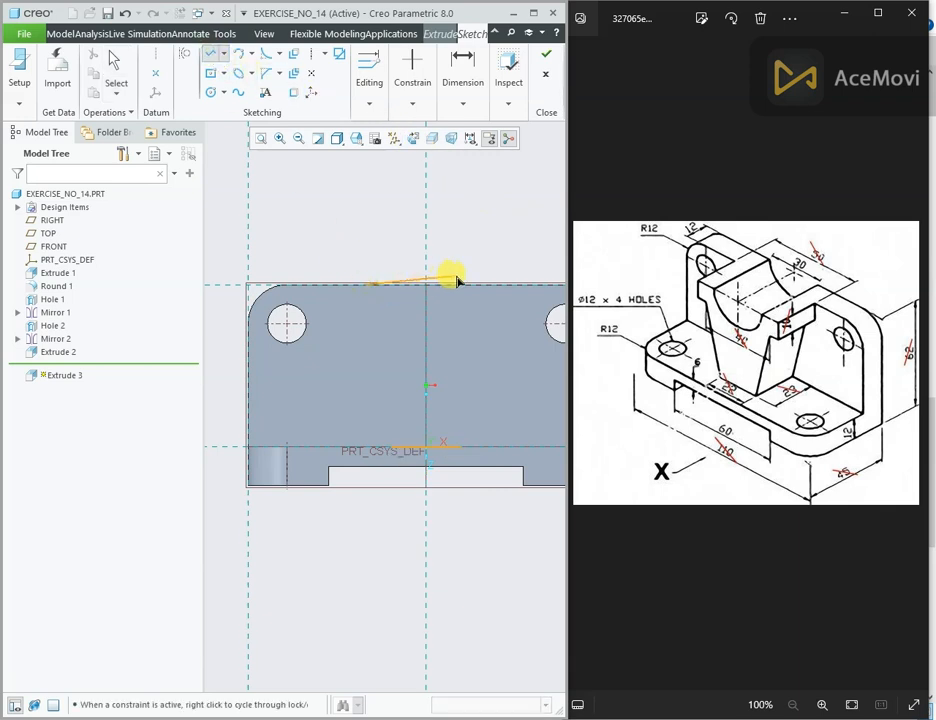
{"action": "left_click", "coordinate": [476, 265]}
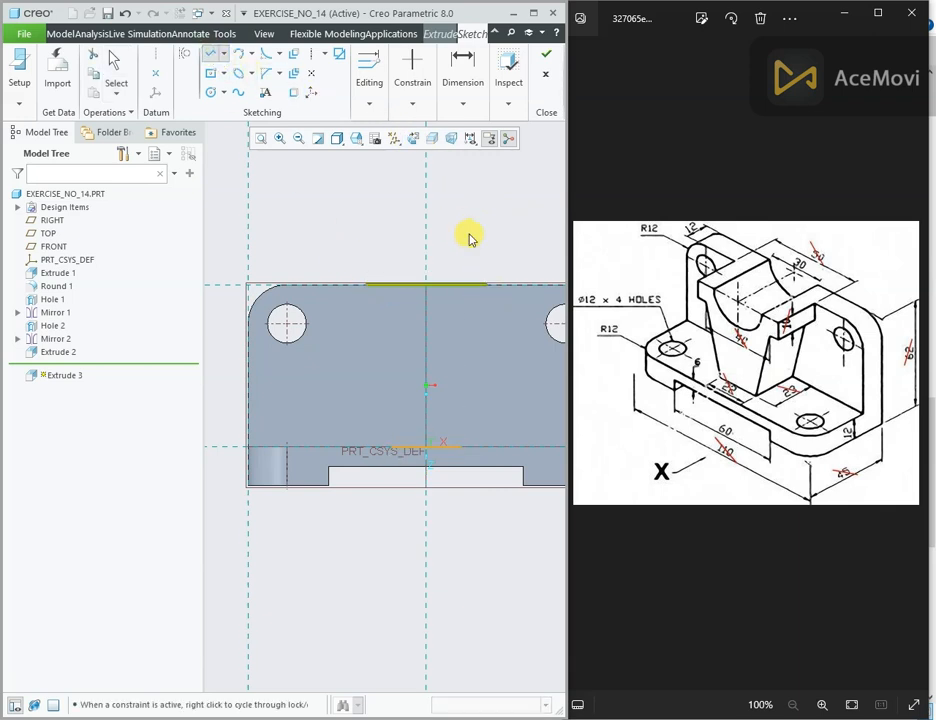
{"action": "middle_click", "coordinate": [468, 236]}
{"action": "left_click", "coordinate": [413, 103]}
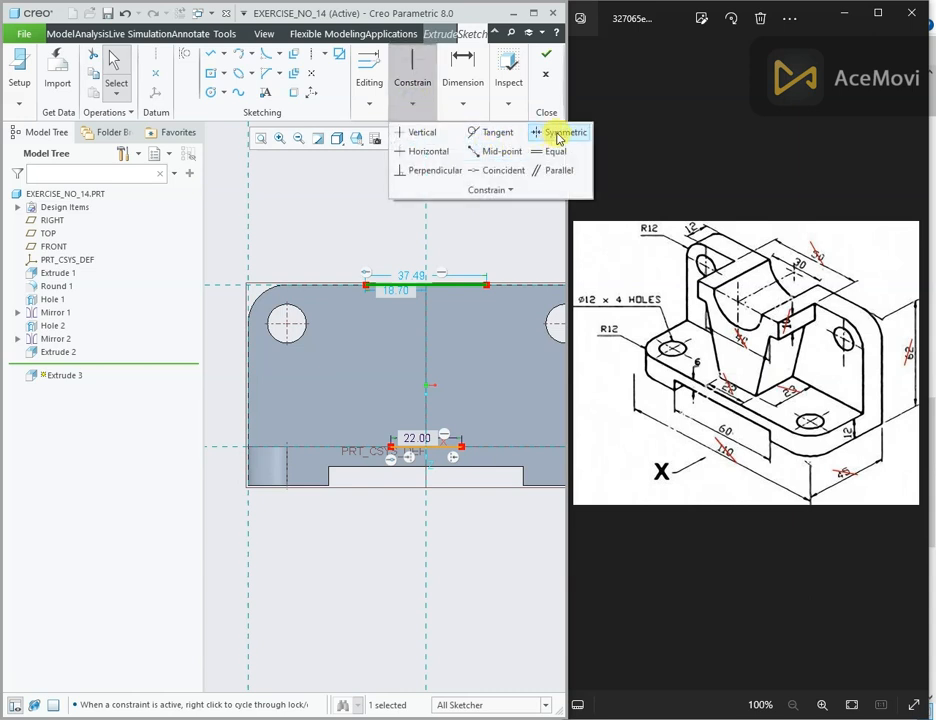
{"action": "left_click", "coordinate": [550, 131]}
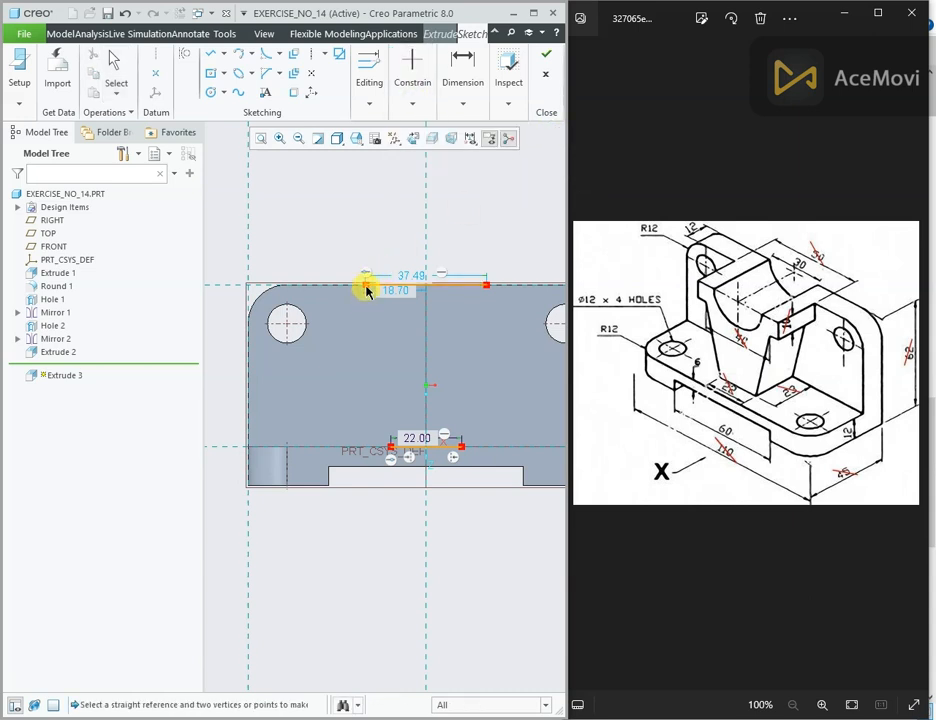
{"action": "left_click", "coordinate": [367, 289]}
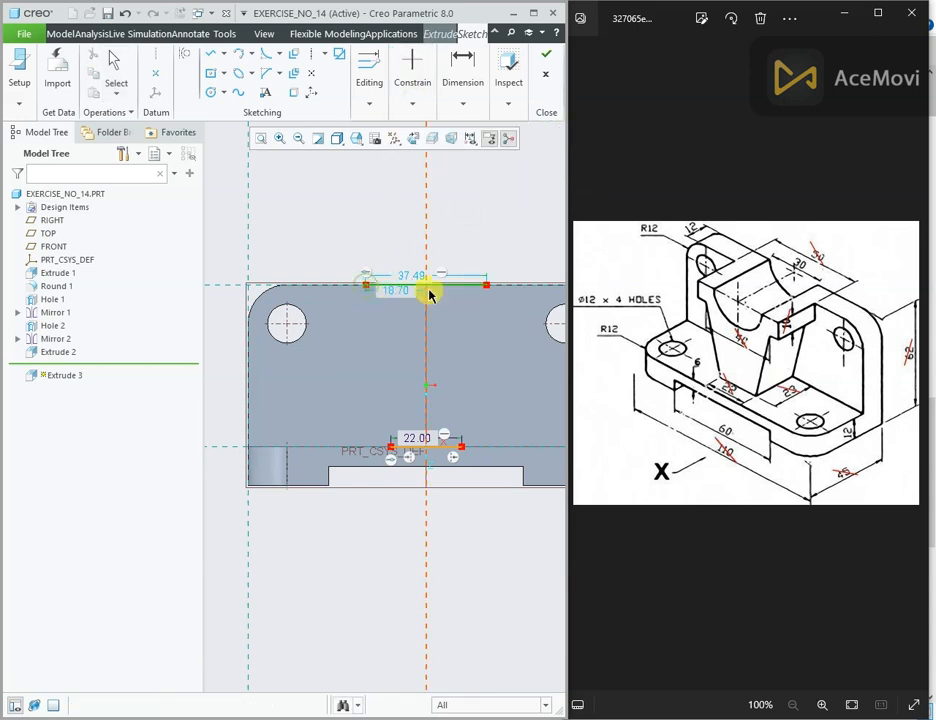
{"action": "left_click", "coordinate": [486, 287]}
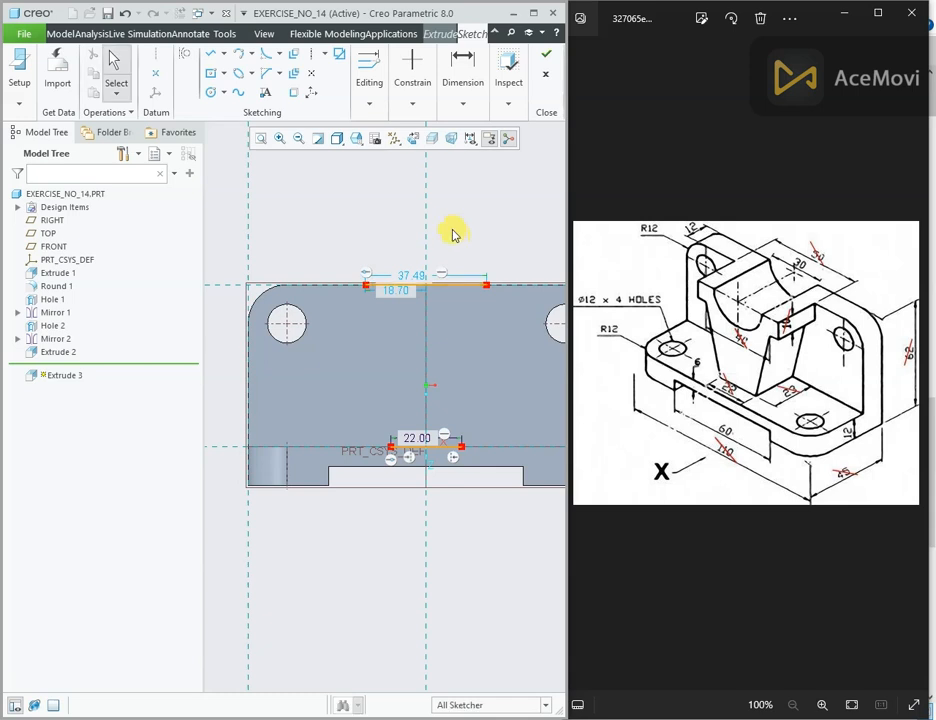
- Constrain the upper line's two endpoints symmetric about the RIGHT plane reference
{"action": "left_click", "coordinate": [413, 103]}
{"action": "left_click", "coordinate": [561, 140]}
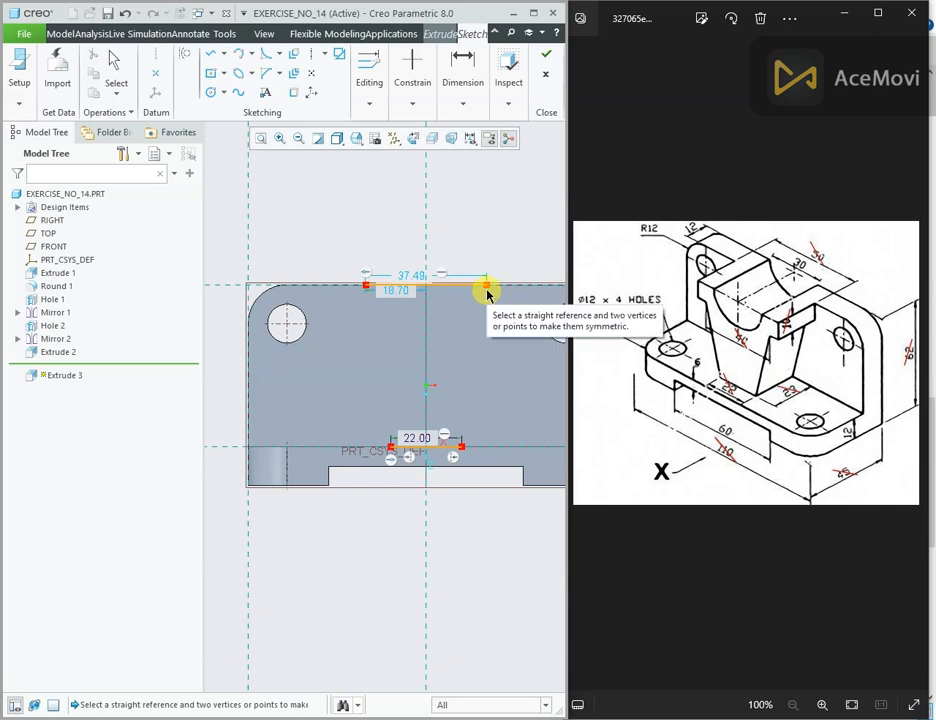
{"action": "left_click", "coordinate": [487, 287]}
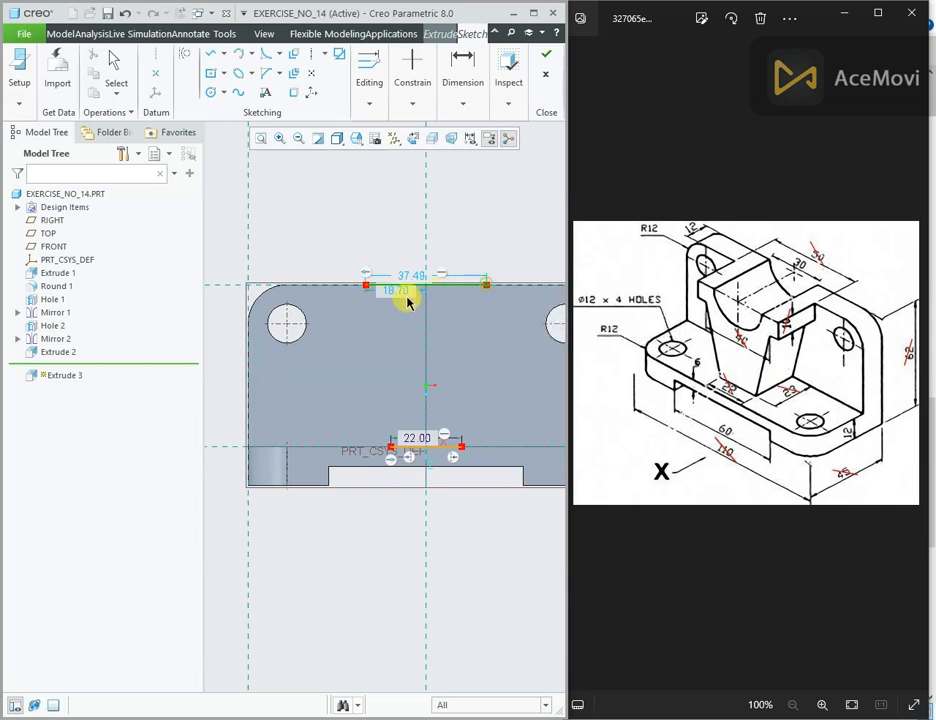
{"action": "left_click", "coordinate": [426, 238]}
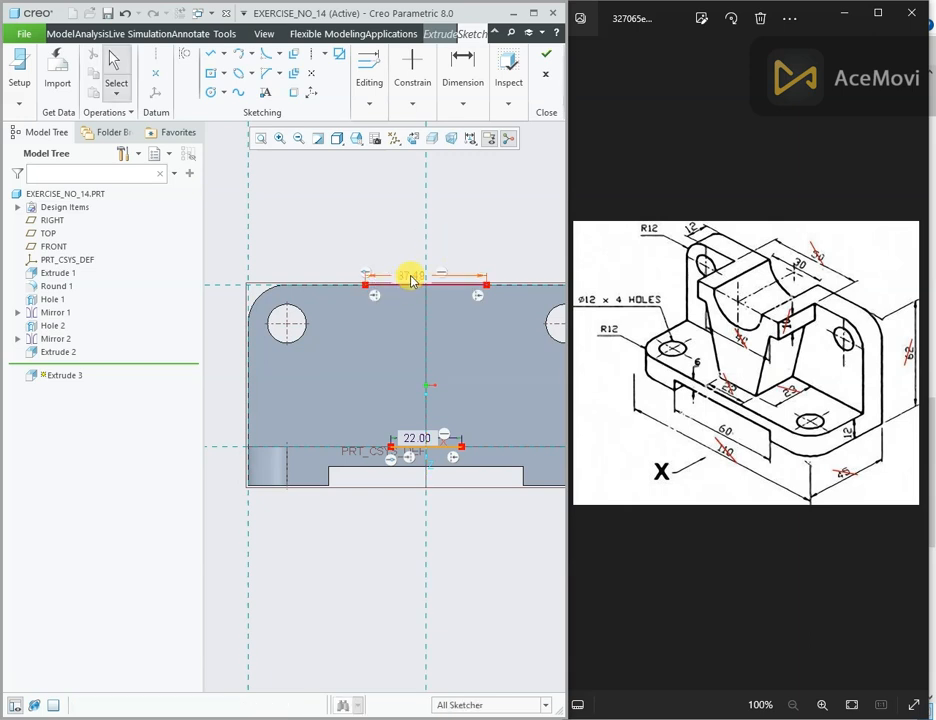
- Set the upper horizontal line's length to 50
{"action": "double_click", "coordinate": [410, 276]}
{"action": "type", "text": "50"}
{"action": "key", "text": "Return"}
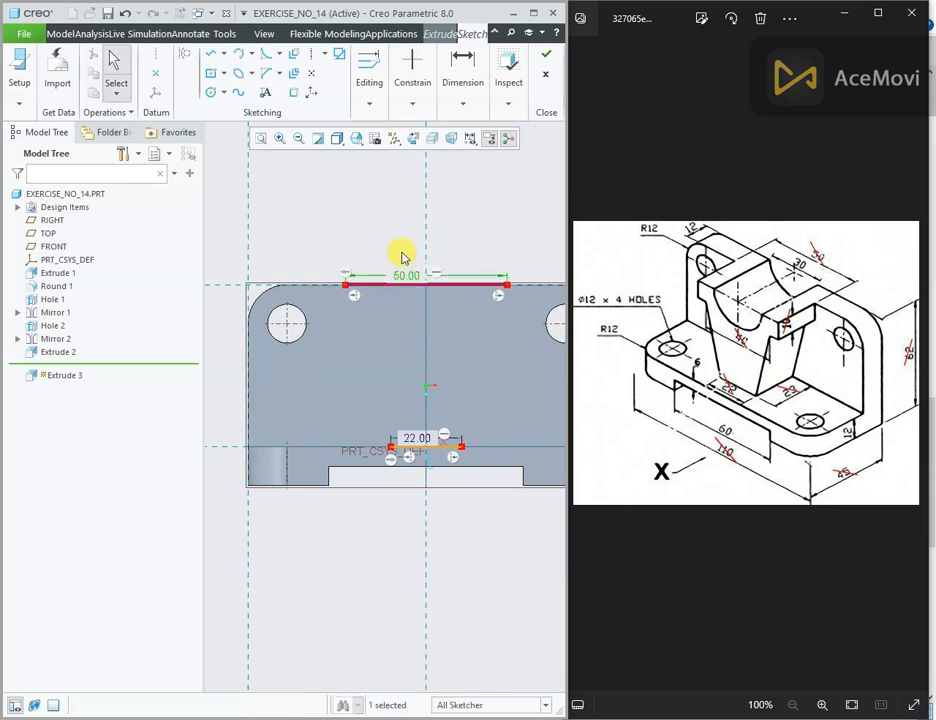
{"action": "left_click", "coordinate": [399, 244]}
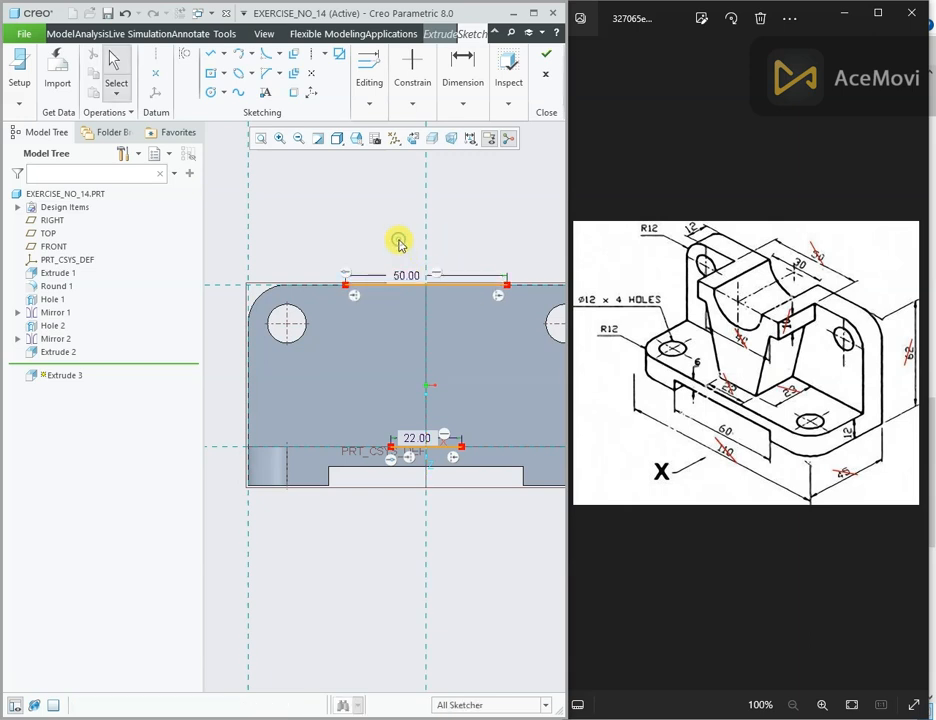
- Sketch the profile's left side from the upper line's end: a short vertical, a short inward horizontal, and a slanted line to the 22 line's end
{"action": "right_click", "coordinate": [336, 167]}
{"action": "left_click", "coordinate": [370, 191]}
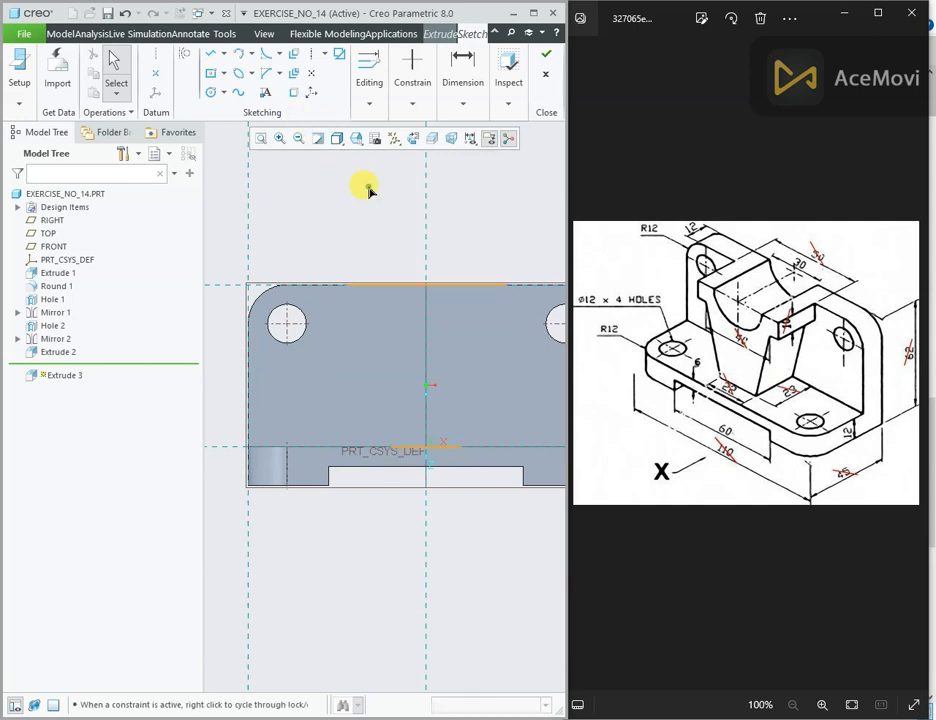
{"action": "left_click", "coordinate": [340, 288]}
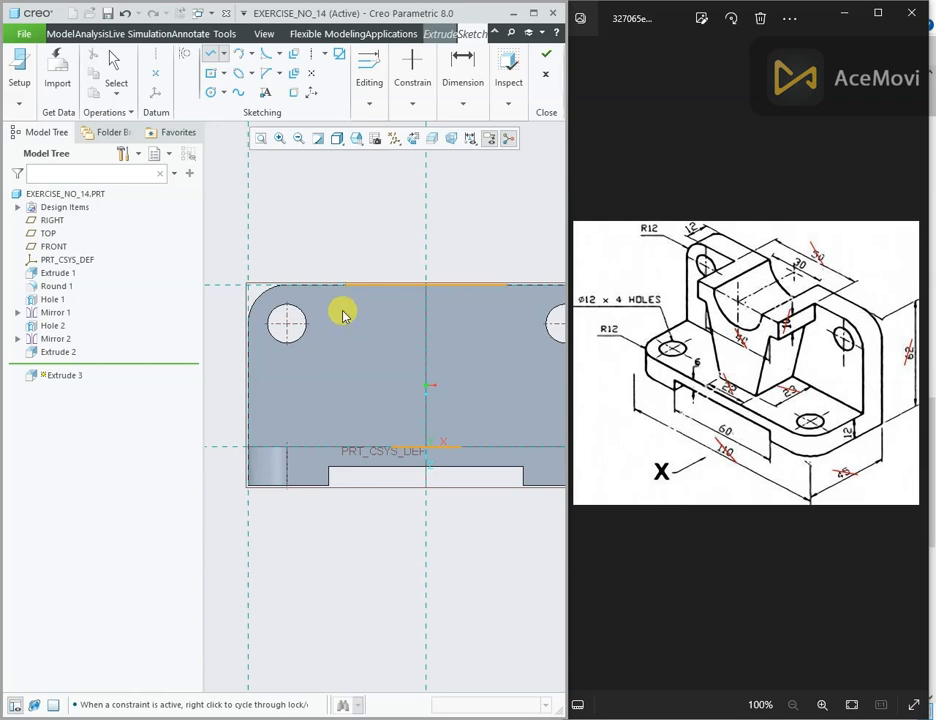
{"action": "left_click", "coordinate": [347, 311]}
{"action": "left_click", "coordinate": [358, 313]}
{"action": "left_click", "coordinate": [387, 445]}
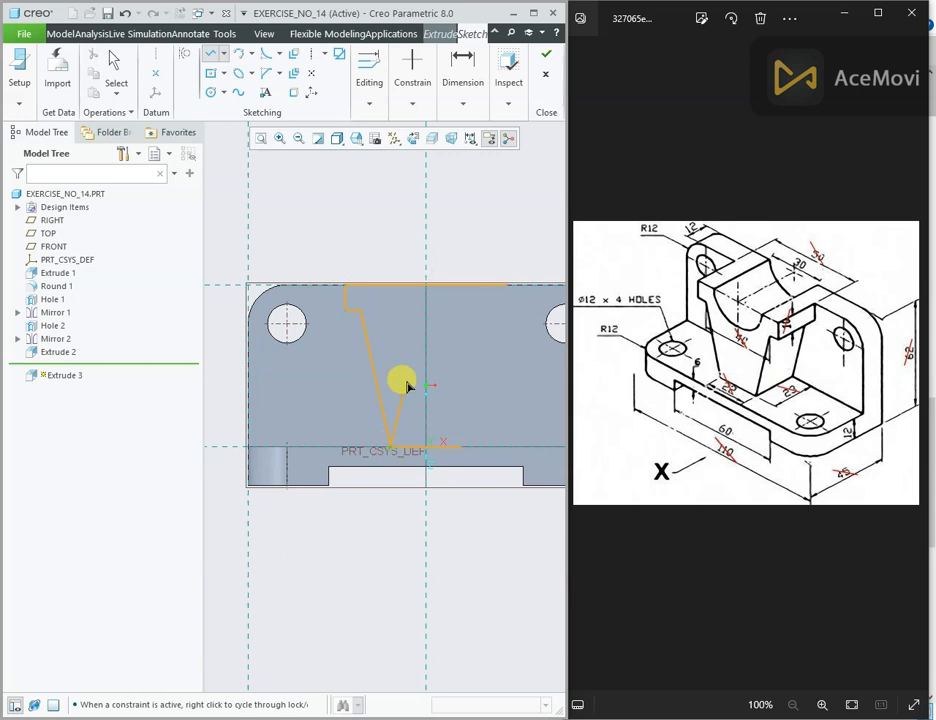
{"action": "middle_click", "coordinate": [412, 345]}
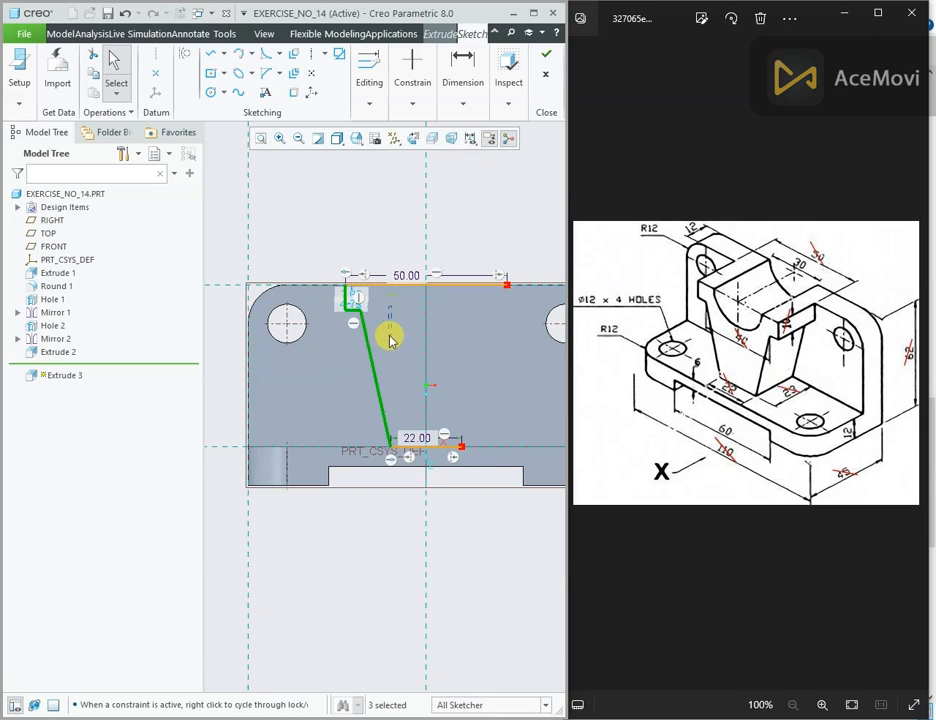
- Mirror the support profile's short vertical, short horizontal and slanted lines about the vertical RIGHT reference
{"action": "left_click", "coordinate": [390, 338]}
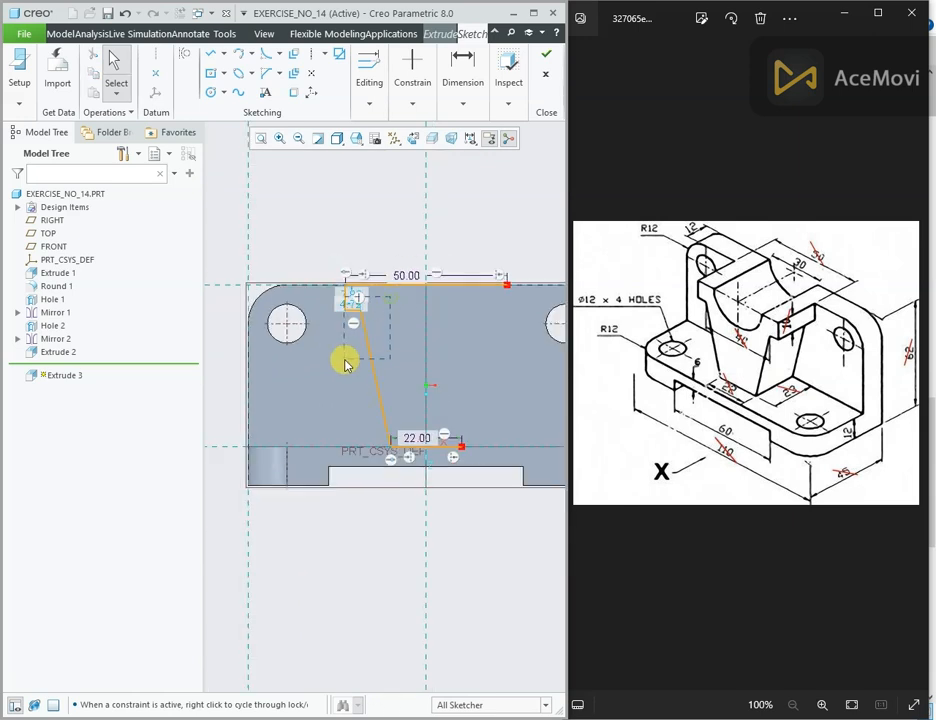
{"action": "left_click_drag", "start_coordinate": [345, 360], "coordinate": [339, 388]}
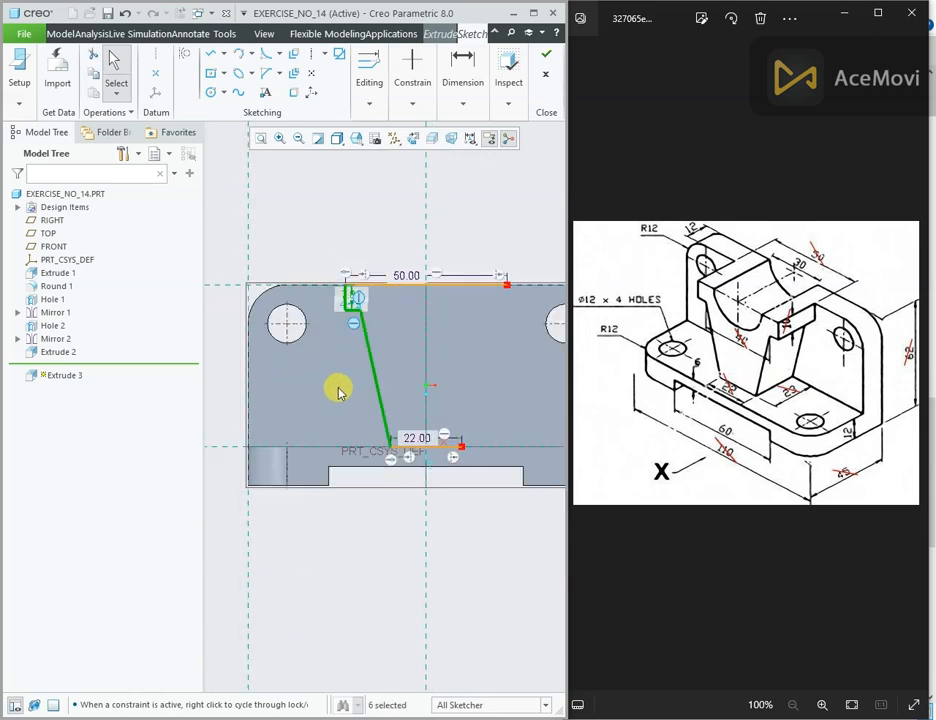
{"action": "left_click", "coordinate": [368, 103]}
{"action": "left_click", "coordinate": [388, 150]}
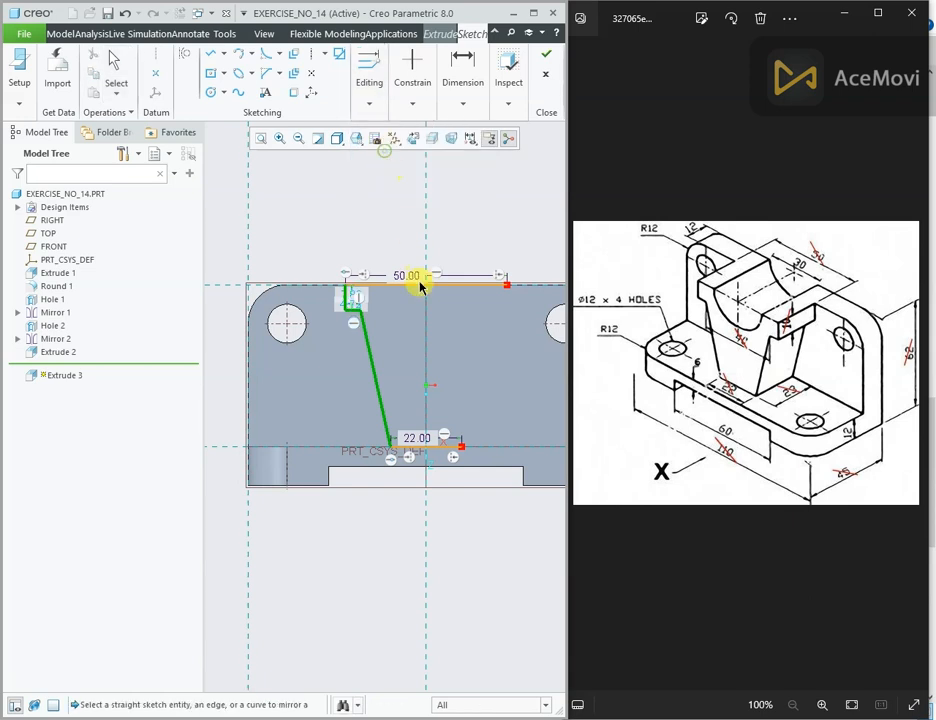
{"action": "left_click", "coordinate": [425, 296]}
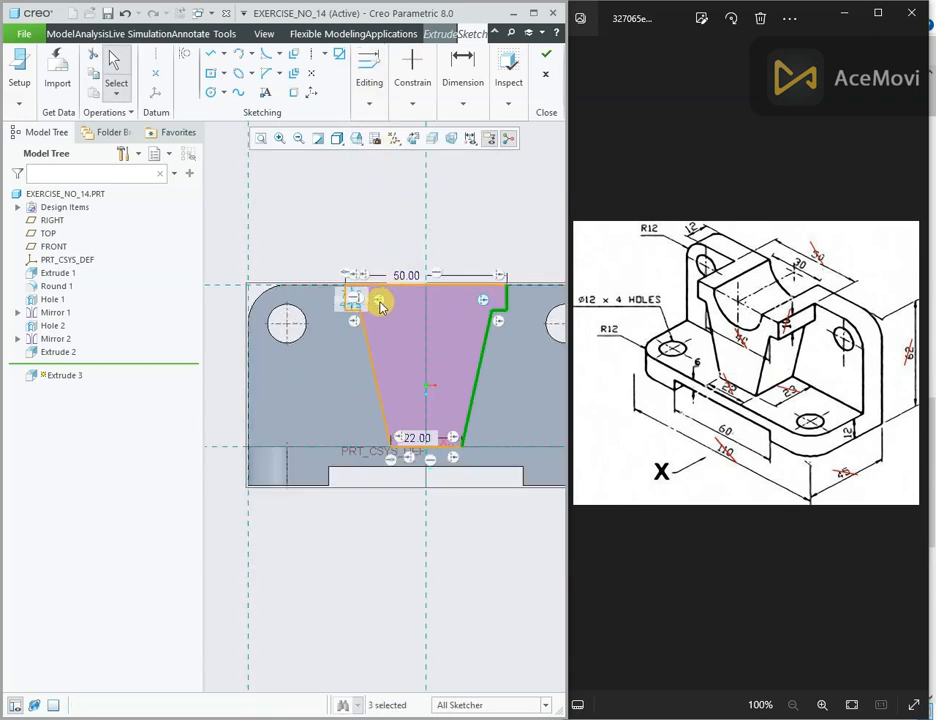
- Dimension the width between the two inner shoulder corners of the support profile as 40
{"action": "right_click", "coordinate": [365, 237]}
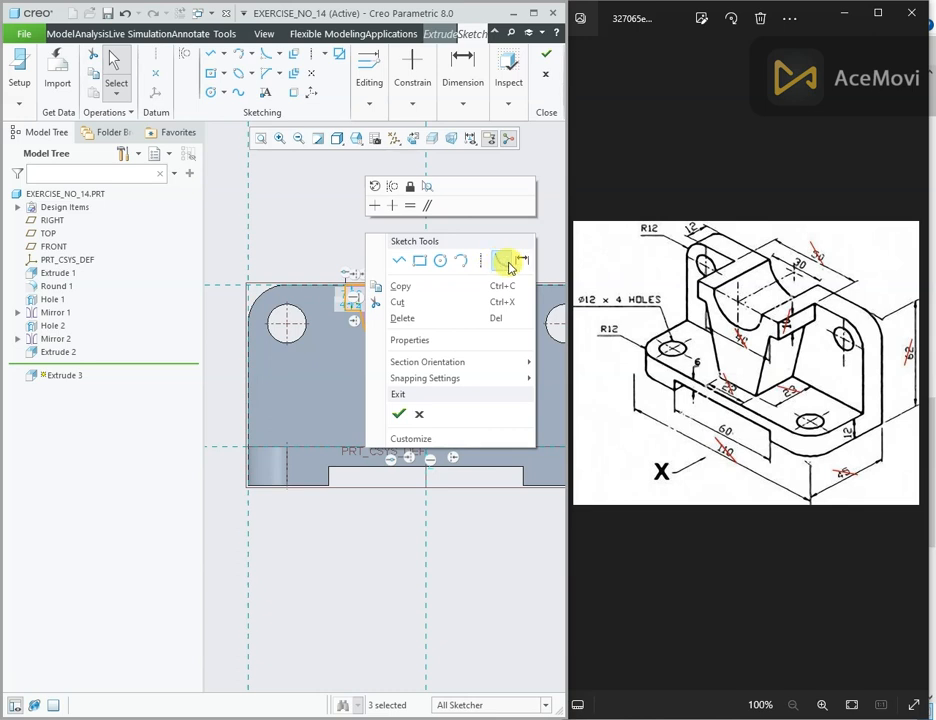
{"action": "left_click", "coordinate": [516, 264]}
{"action": "scroll", "coordinate": [395, 307], "scroll_direction": "down", "scroll_amount": 4}
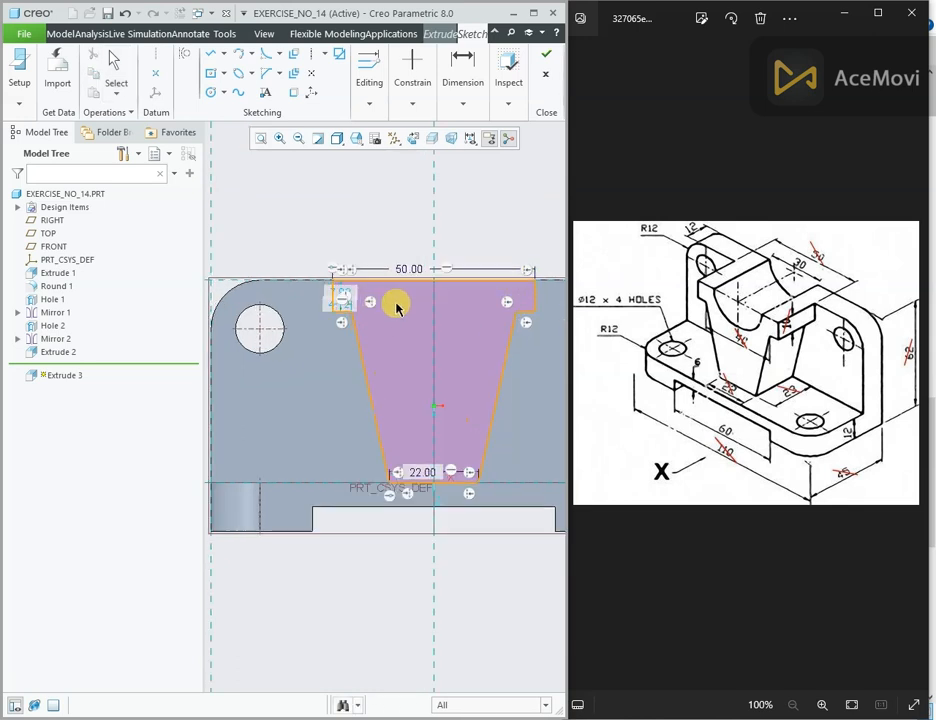
{"action": "scroll", "coordinate": [312, 327], "scroll_direction": "up", "scroll_amount": 3}
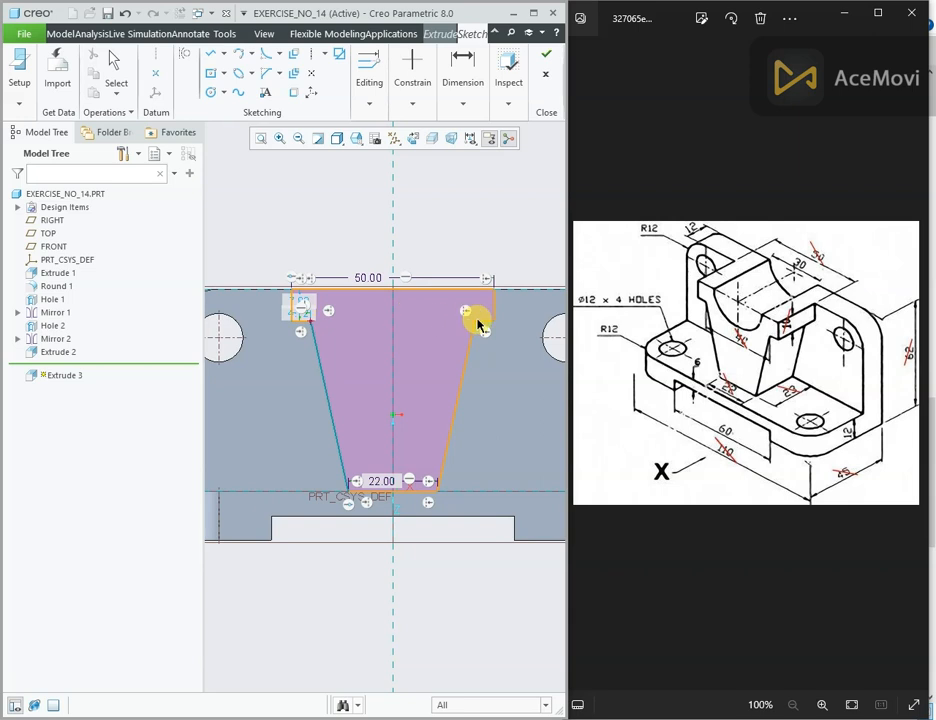
{"action": "middle_click", "coordinate": [406, 233]}
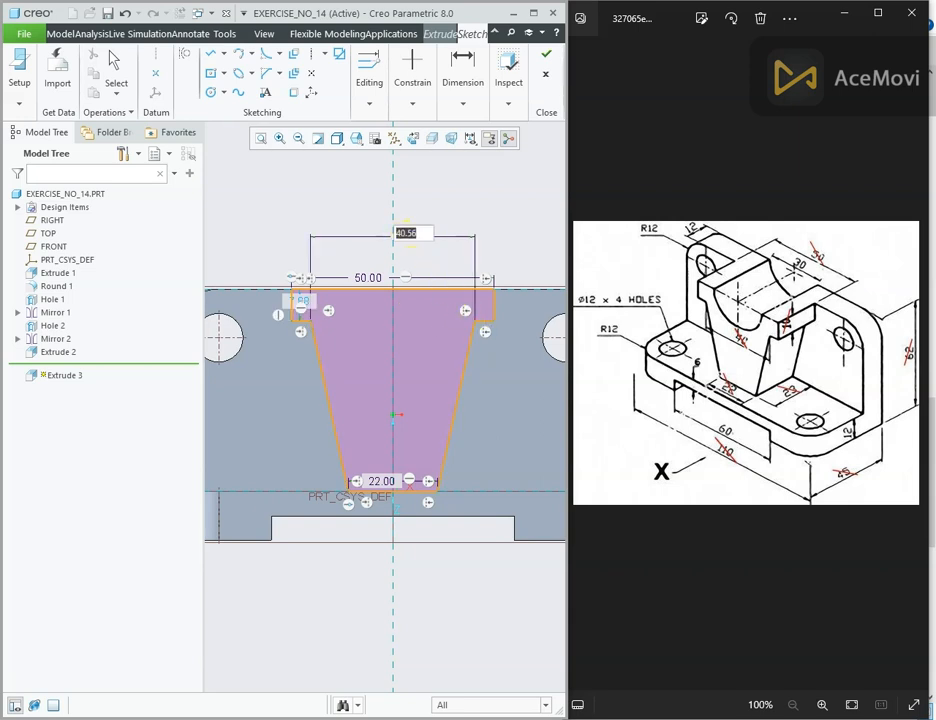
{"action": "key", "text": "Return"}
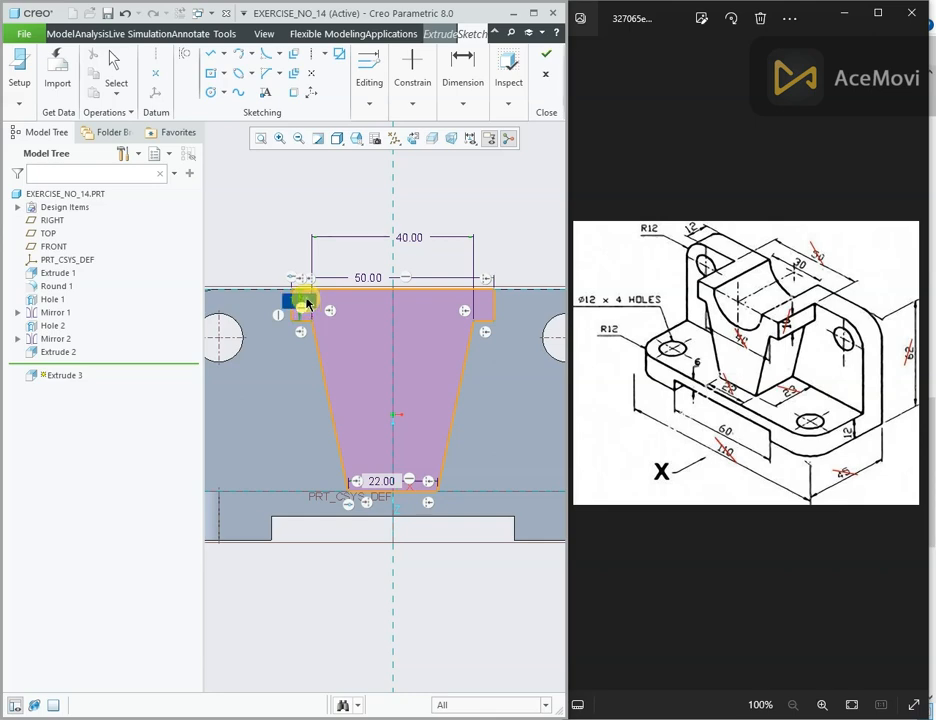
- Set the height of the support profile's upper vertical side to 10
{"action": "double_click", "coordinate": [307, 302]}
{"action": "type", "text": "10"}
{"action": "key", "text": "Return"}
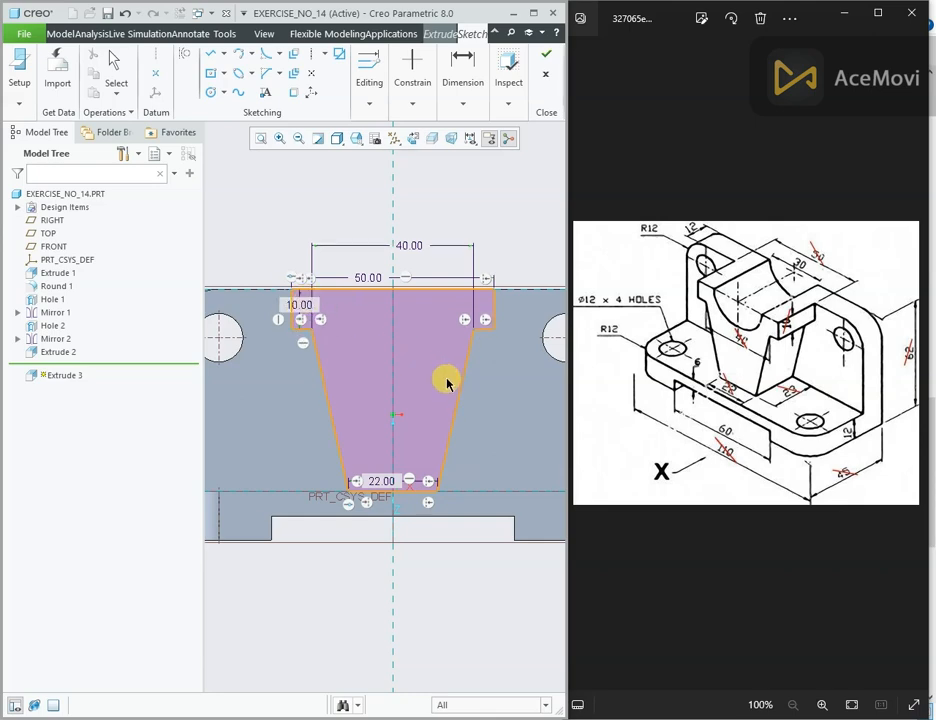
- Finish the support sketch and extrude it as a solid 29 deep from the upright leg
{"action": "scroll", "coordinate": [447, 383], "scroll_direction": "down", "scroll_amount": 3}
{"action": "mouse_move", "coordinate": [435, 384]}
{"action": "middle_mouse_down"}
{"action": "mouse_move", "coordinate": [402, 406]}
{"action": "mouse_move", "coordinate": [428, 382]}
{"action": "mouse_move", "coordinate": [437, 340]}
{"action": "middle_mouse_up"}
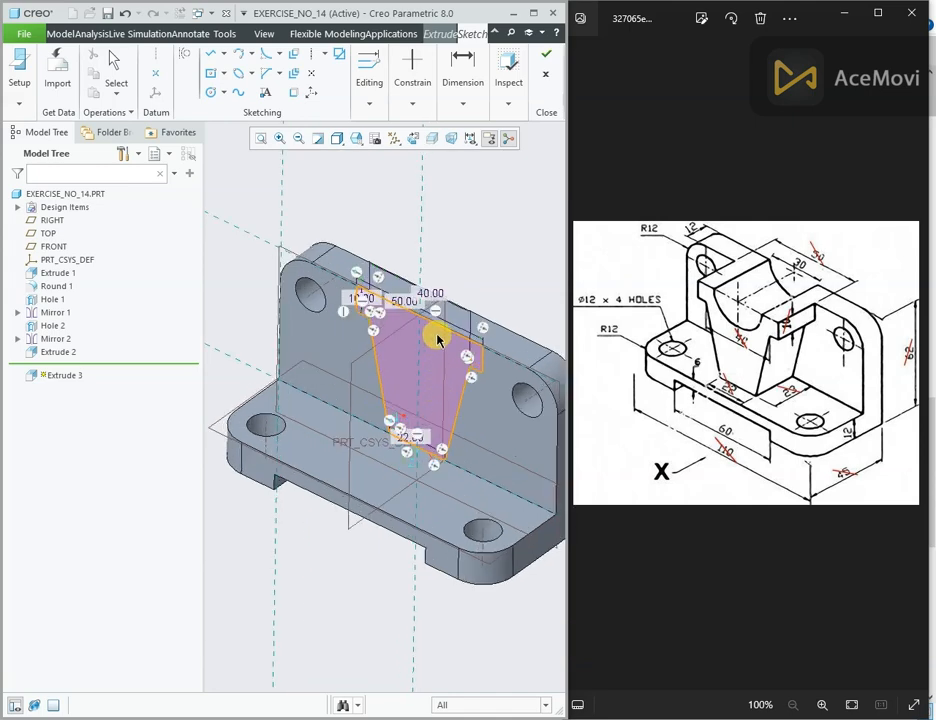
{"action": "left_click", "coordinate": [546, 60]}
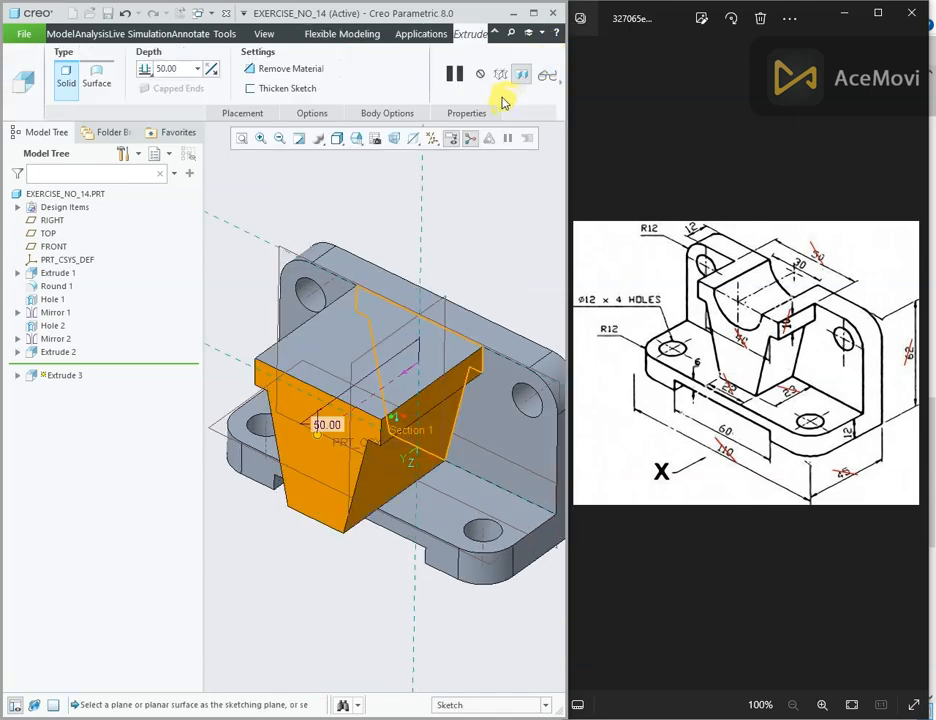
{"action": "double_click", "coordinate": [172, 68]}
{"action": "type", "text": "2"}
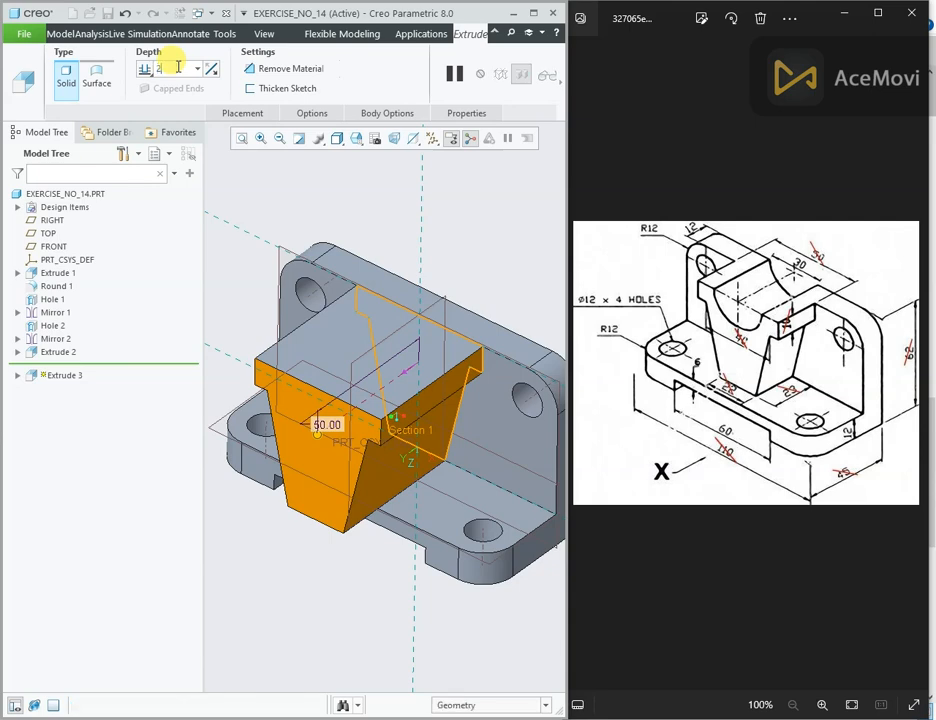
{"action": "type", "text": "9"}
{"action": "key", "text": "Return"}
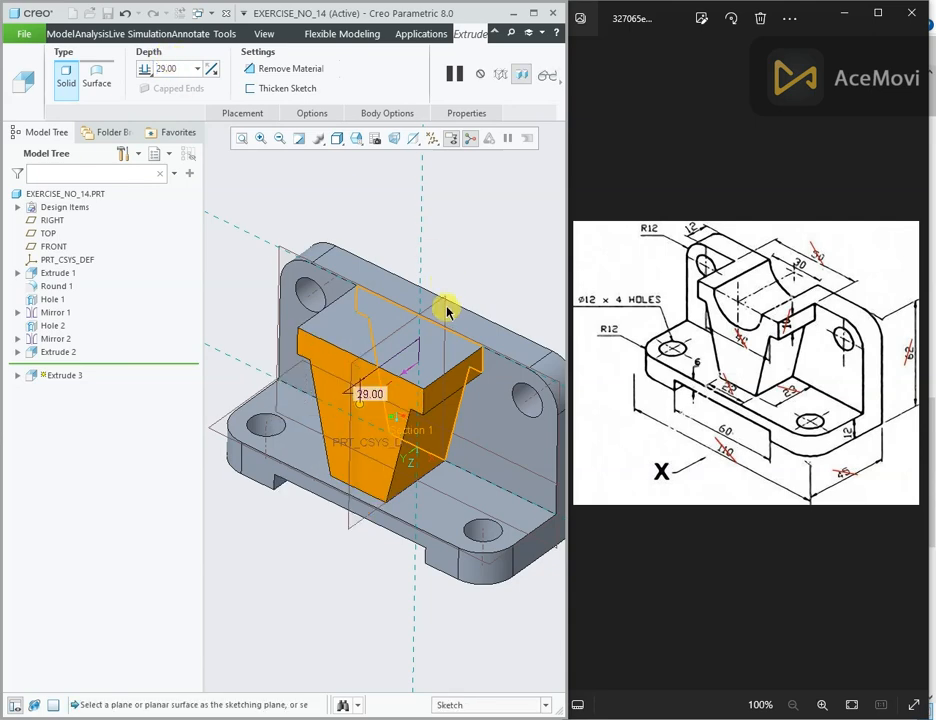
{"action": "middle_click_drag", "start_coordinate": [447, 313], "coordinate": [497, 253]}
{"action": "middle_click", "coordinate": [472, 268]}
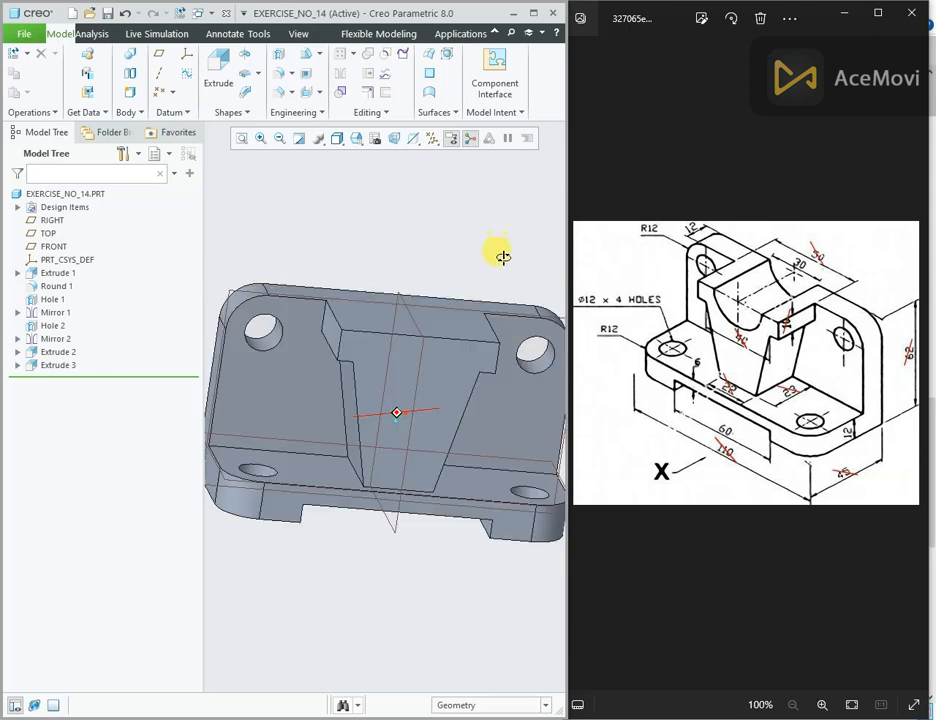
- Start an extrude sketch on the support's front face and draw a circle about 26 in diameter centred on its top edge
{"action": "left_click", "coordinate": [455, 341]}
{"action": "left_click", "coordinate": [548, 275]}
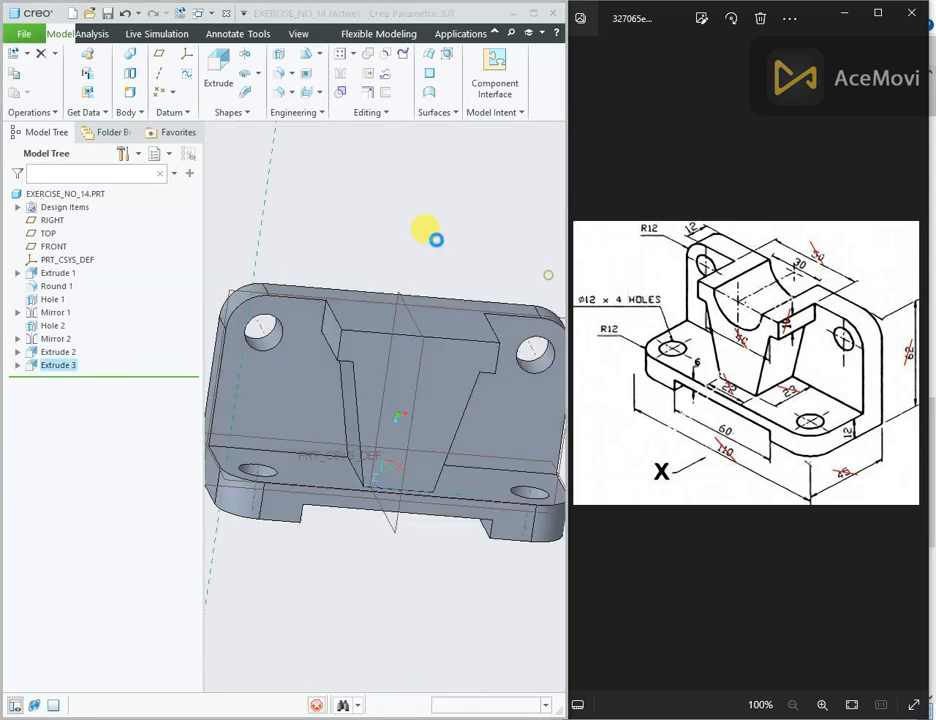
{"action": "left_click", "coordinate": [411, 140]}
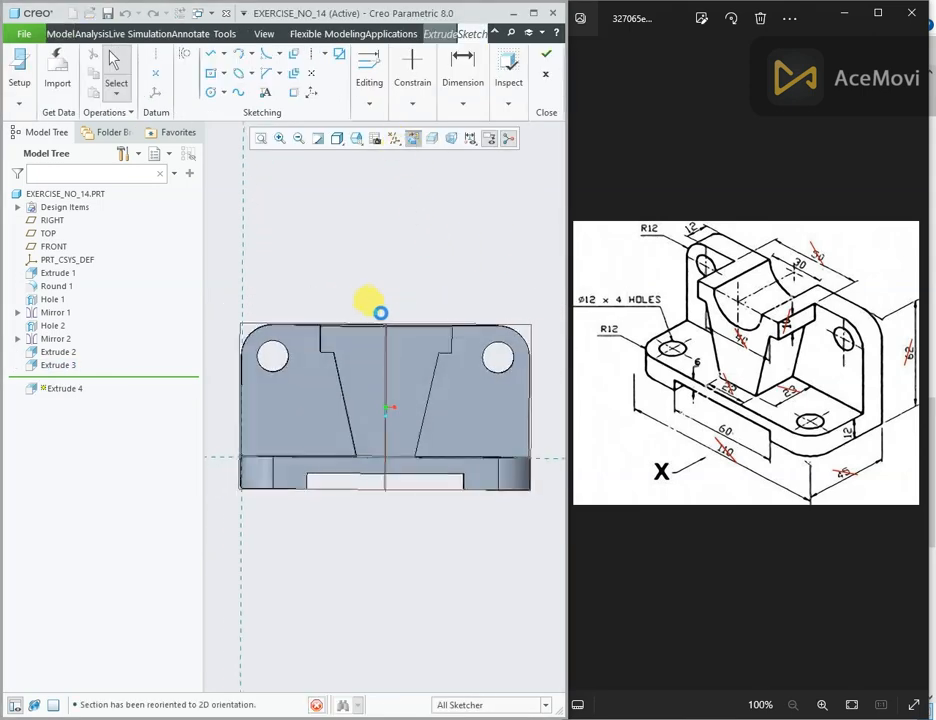
{"action": "left_click", "coordinate": [211, 92]}
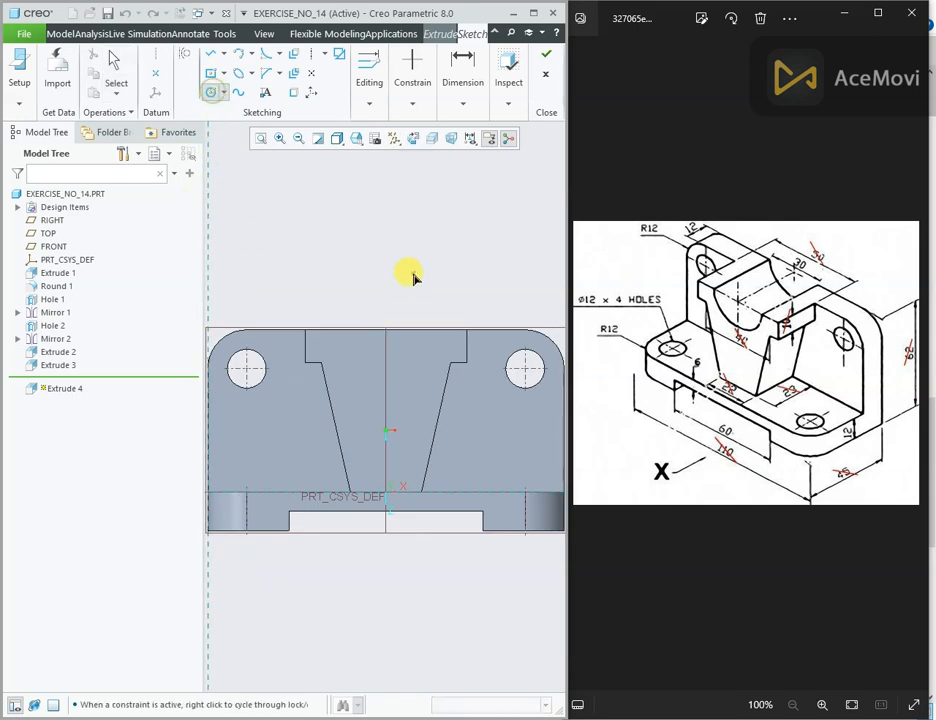
{"action": "left_click", "coordinate": [386, 330]}
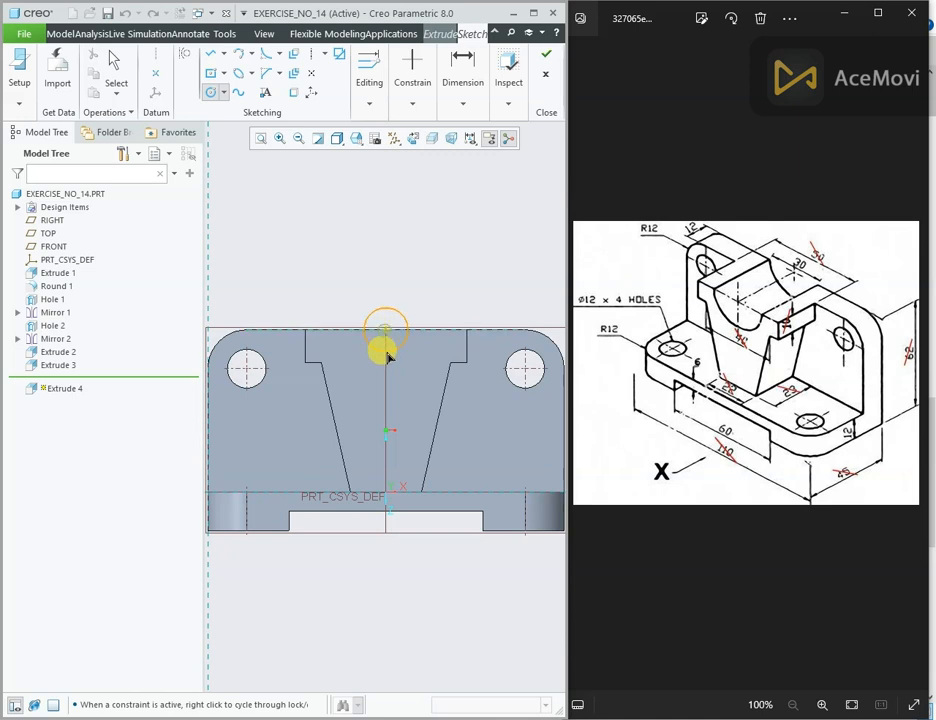
{"action": "left_click", "coordinate": [388, 282]}
{"action": "middle_click", "coordinate": [388, 281]}
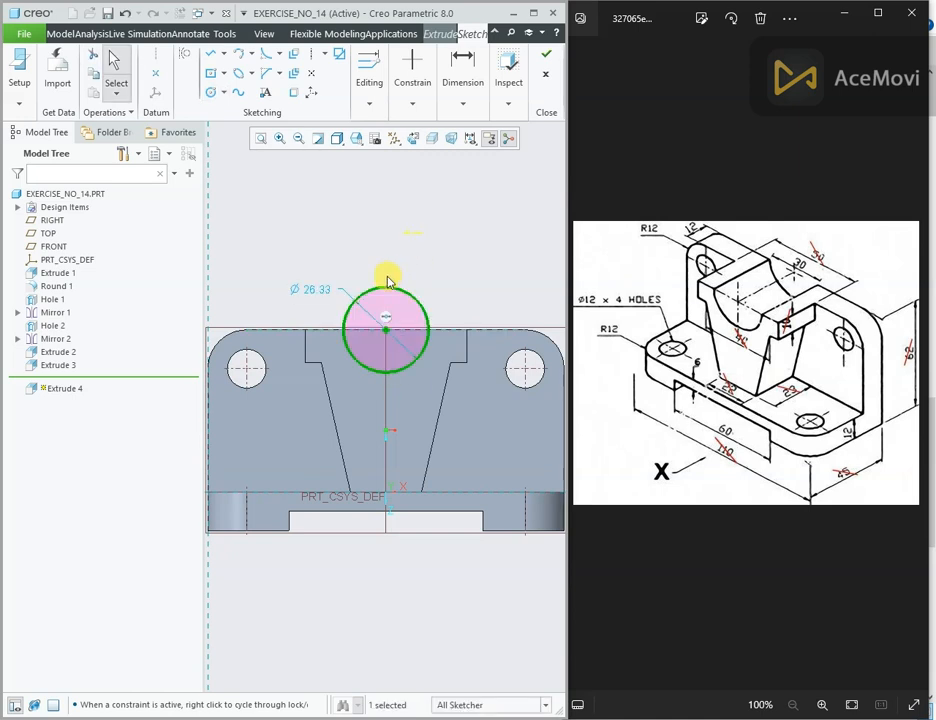
- Set the circle's diameter to 30 and finish the sketch
{"action": "double_click", "coordinate": [318, 288]}
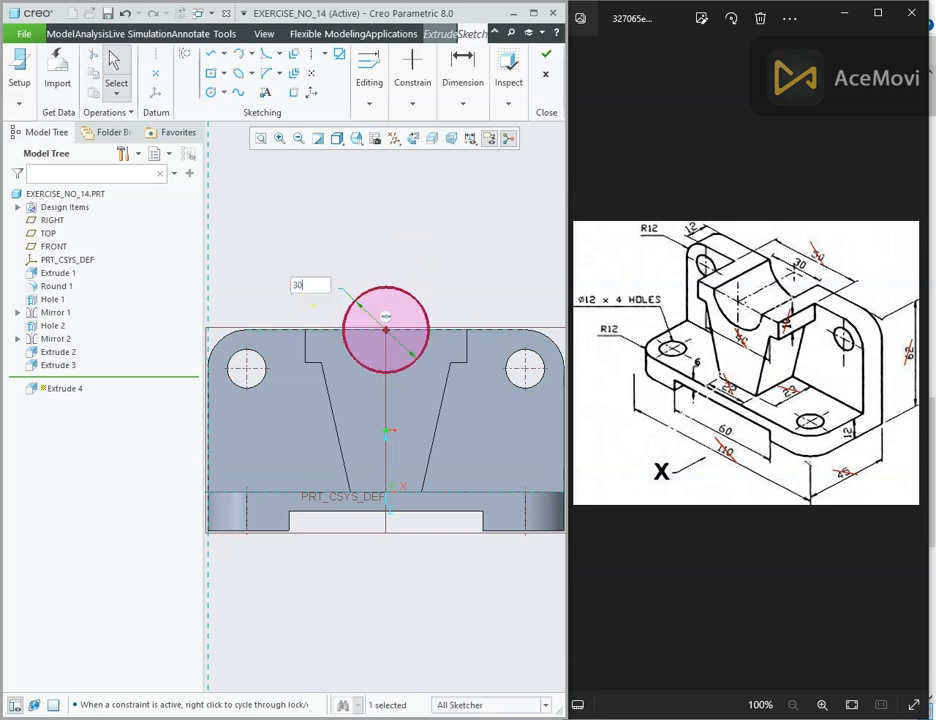
{"action": "key", "text": "Return"}
{"action": "key", "text": "ctrl+d"}
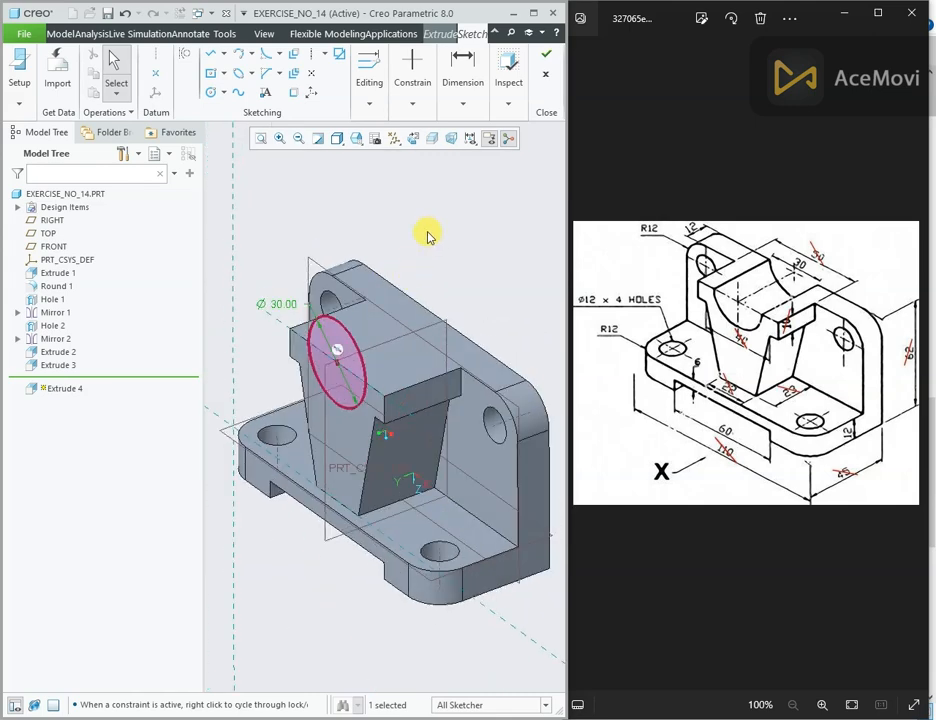
{"action": "left_click", "coordinate": [546, 54]}
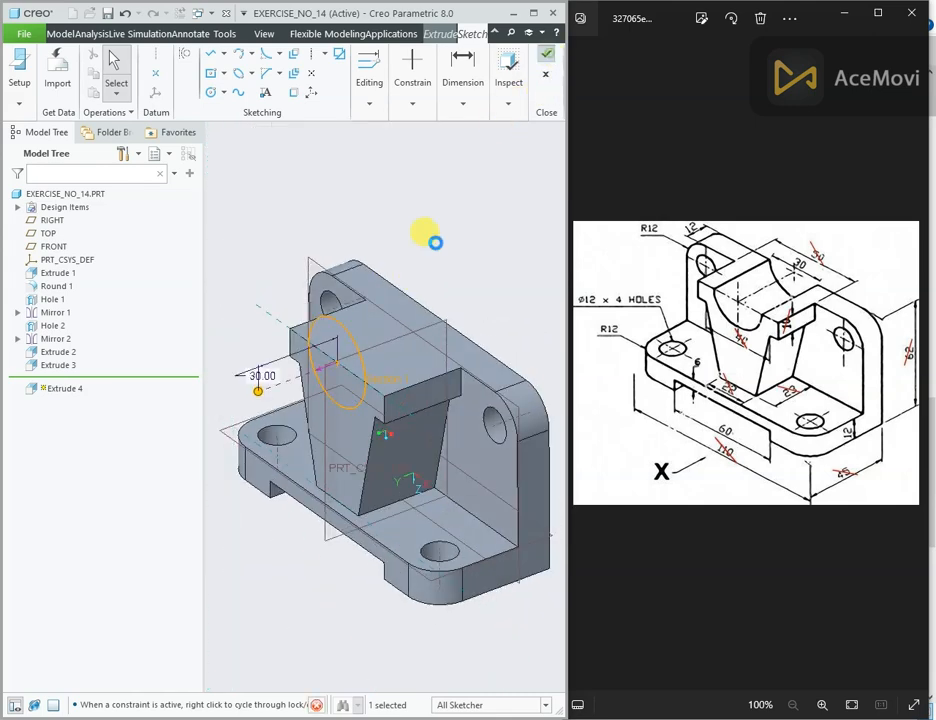
- Set the circle's extrusion to remove material with its depth option To Reference
{"action": "mouse_move", "coordinate": [428, 236]}
{"action": "middle_mouse_down"}
{"action": "mouse_move", "coordinate": [393, 261]}
{"action": "mouse_move", "coordinate": [216, 200]}
{"action": "middle_mouse_up"}
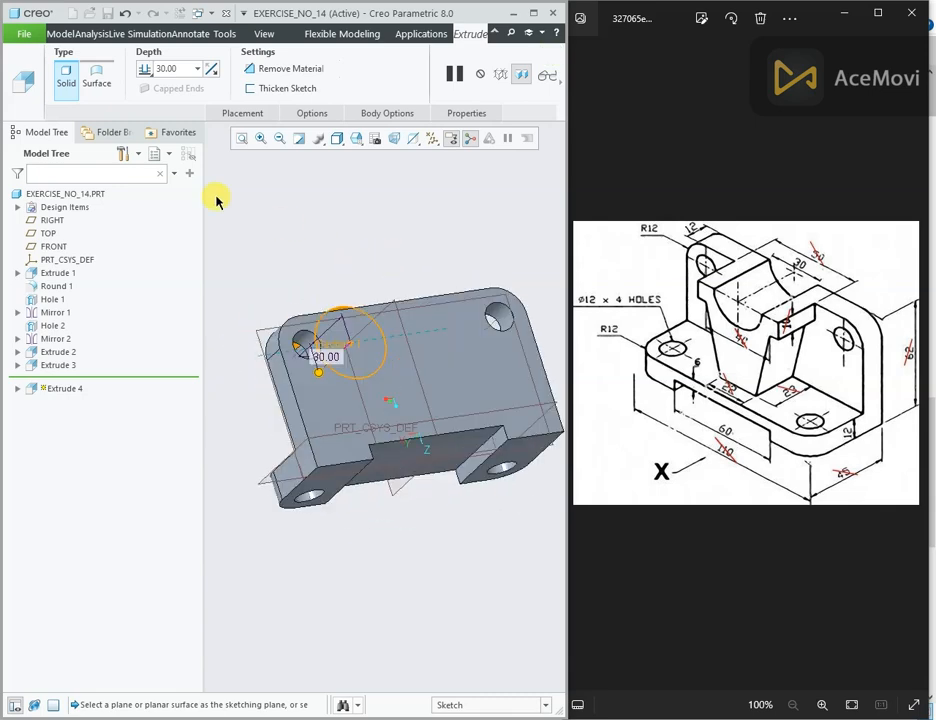
{"action": "left_click", "coordinate": [145, 68]}
{"action": "left_click", "coordinate": [163, 168]}
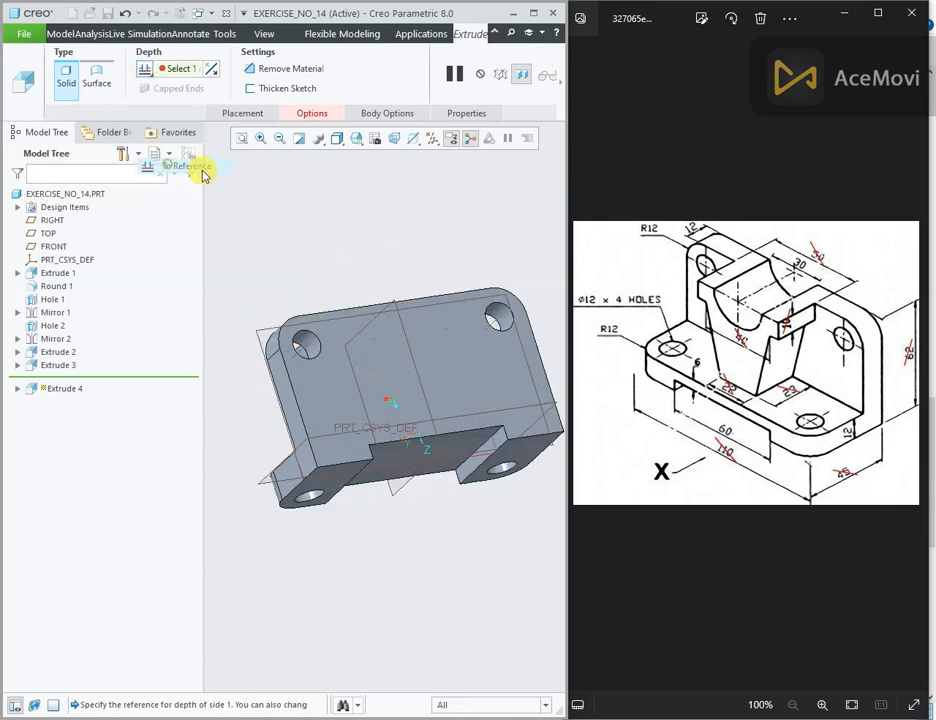
{"action": "middle_click_drag", "start_coordinate": [203, 173], "coordinate": [262, 186]}
{"action": "left_click", "coordinate": [256, 68]}
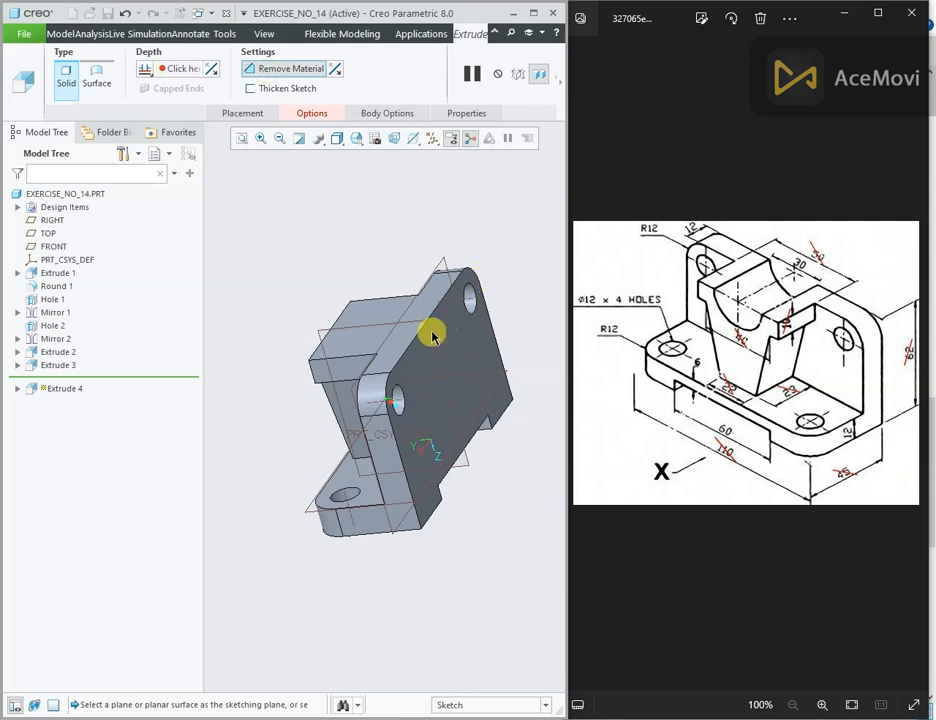
- Assign the upright leg's back face as the cut's depth reference and complete the circular cut
{"action": "left_click", "coordinate": [178, 68]}
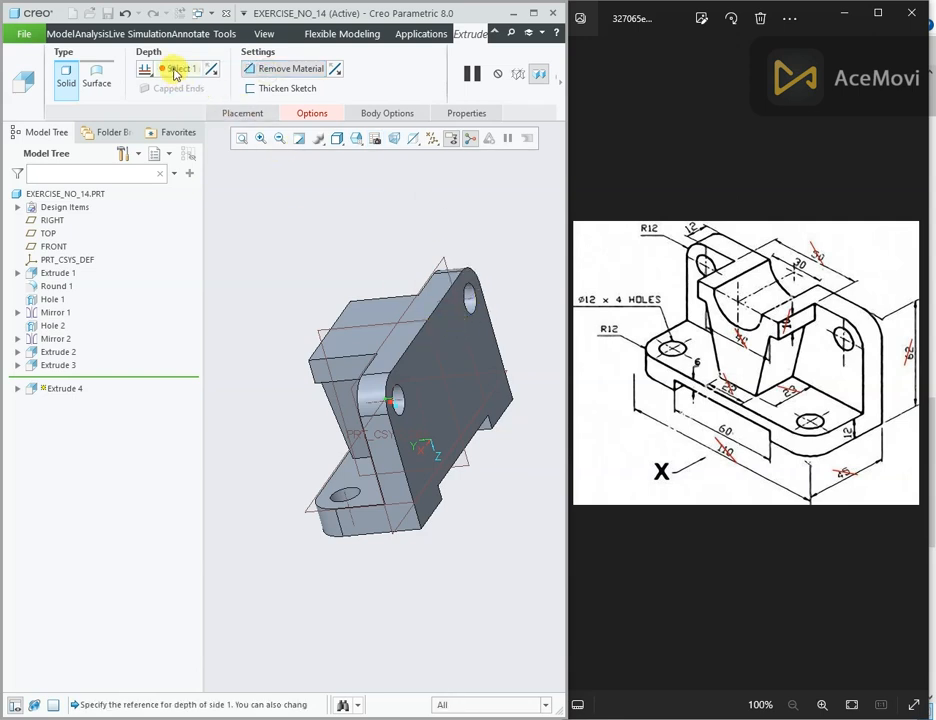
{"action": "left_click", "coordinate": [145, 70]}
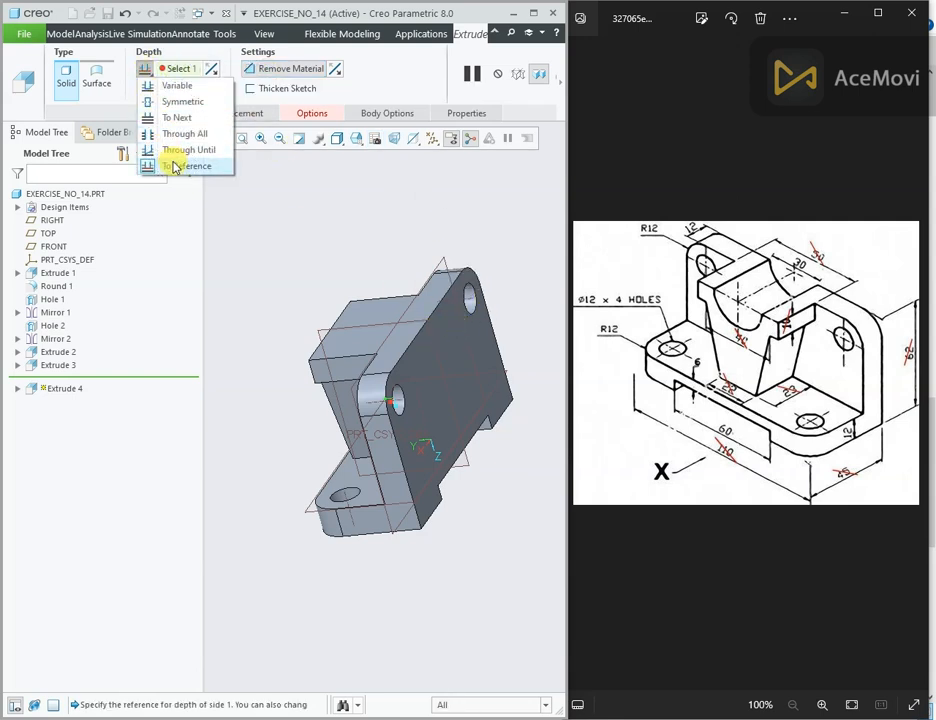
{"action": "left_click", "coordinate": [152, 166]}
{"action": "left_click", "coordinate": [451, 334]}
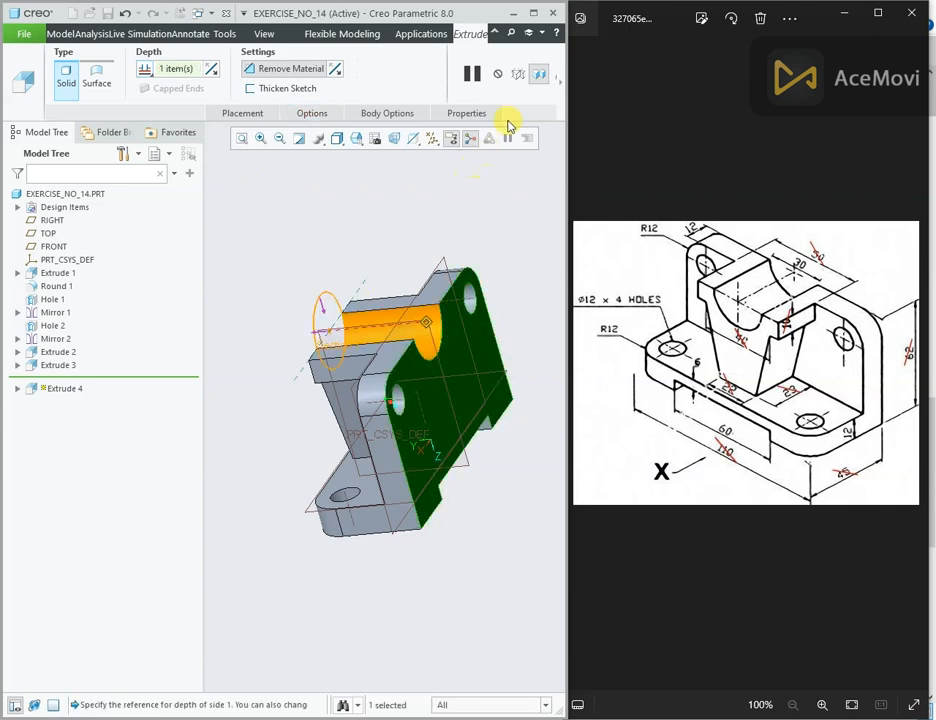
{"action": "left_click", "coordinate": [561, 80]}
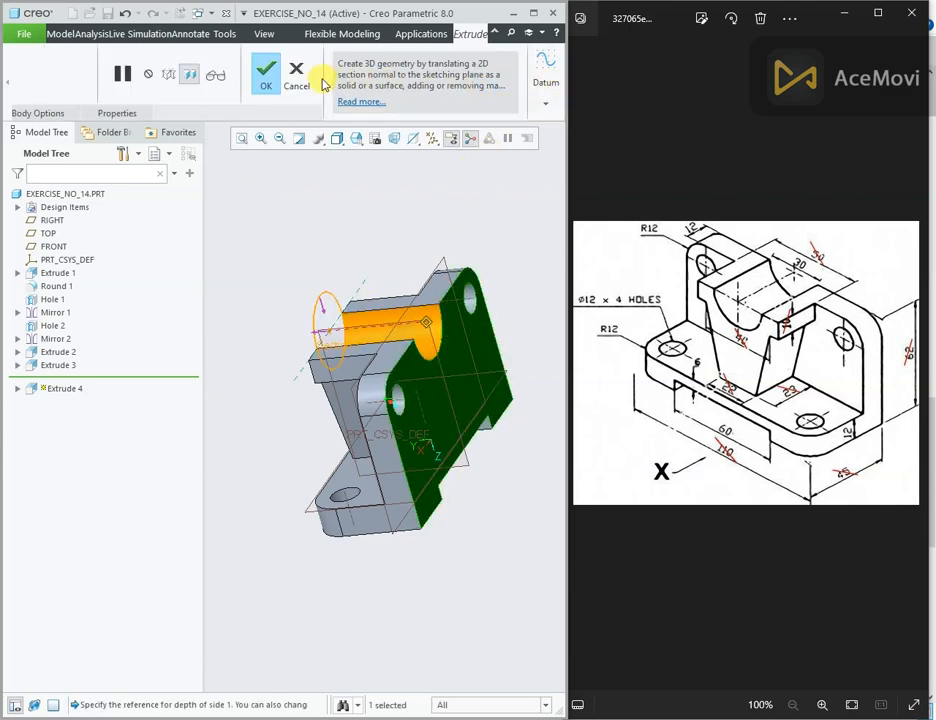
{"action": "left_click", "coordinate": [265, 76]}
{"action": "middle_click_drag", "start_coordinate": [376, 261], "coordinate": [451, 277]}
{"action": "scroll", "coordinate": [451, 279], "scroll_direction": "down", "scroll_amount": 2}
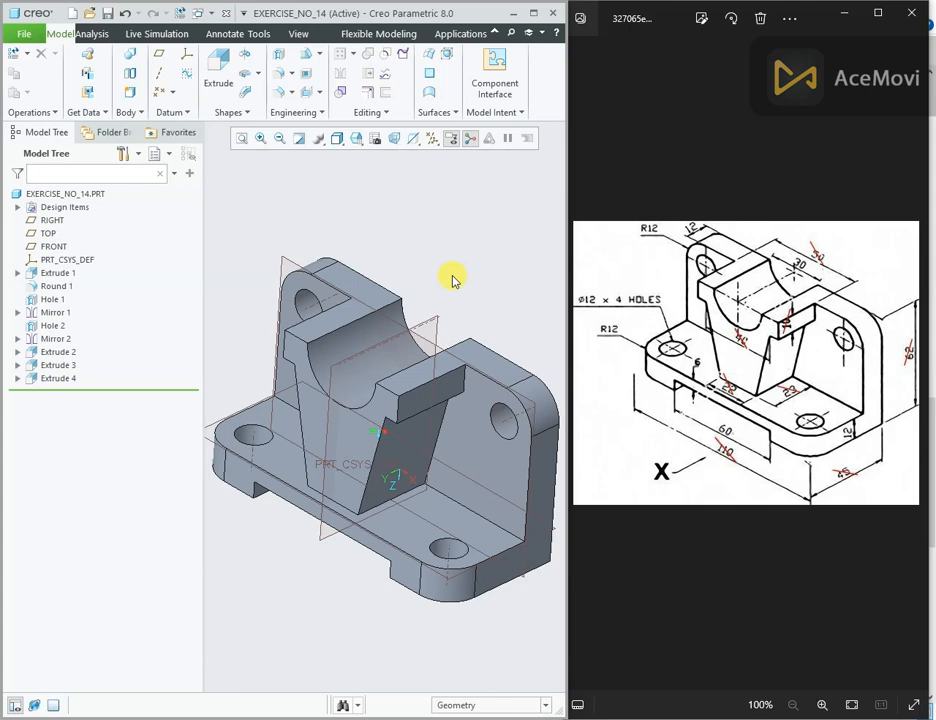
- Select the support's left sloped edge against the upright leg and both side edges where the support meets the base
{"action": "middle_click_drag", "start_coordinate": [456, 280], "coordinate": [489, 268]}
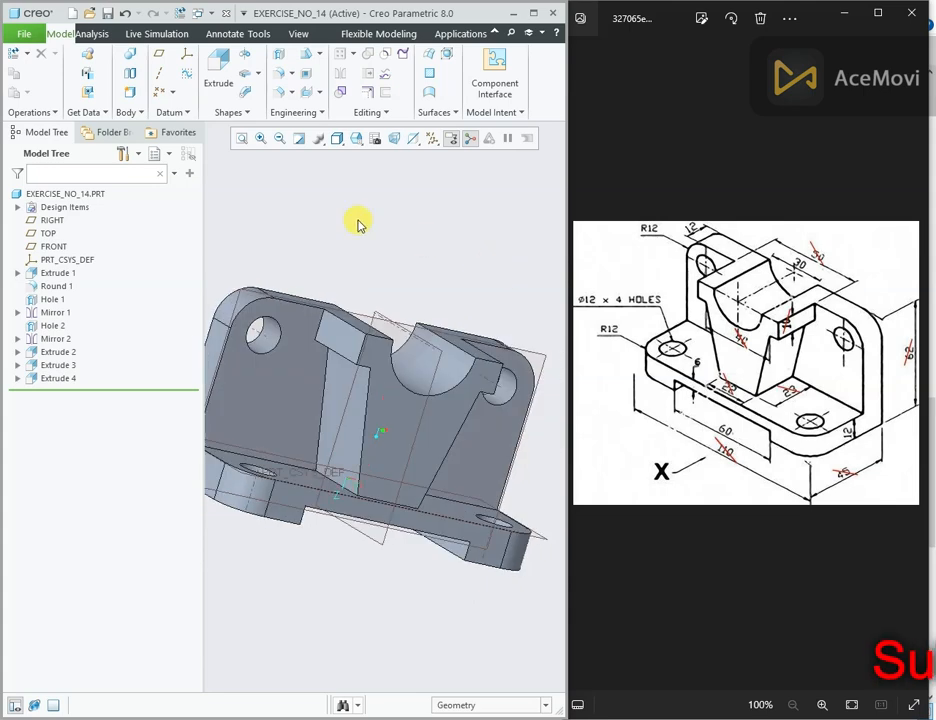
{"action": "left_click", "coordinate": [324, 378]}
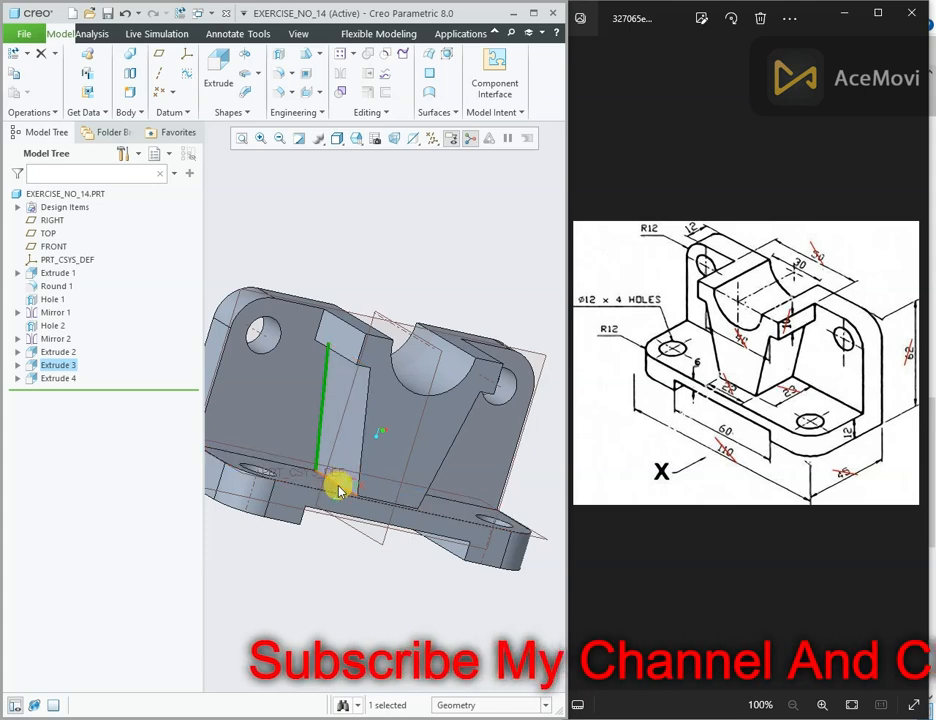
{"action": "left_click", "coordinate": [338, 489], "text": "ctrl"}
{"action": "middle_click_drag", "start_coordinate": [401, 468], "coordinate": [345, 455]}
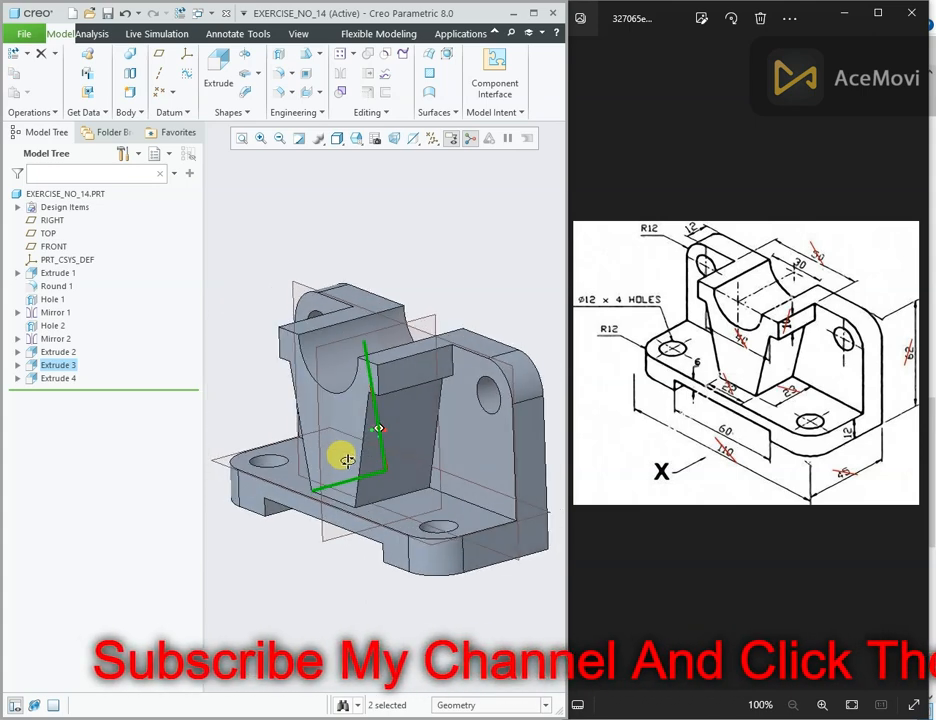
{"action": "left_click", "coordinate": [397, 497], "text": "ctrl"}
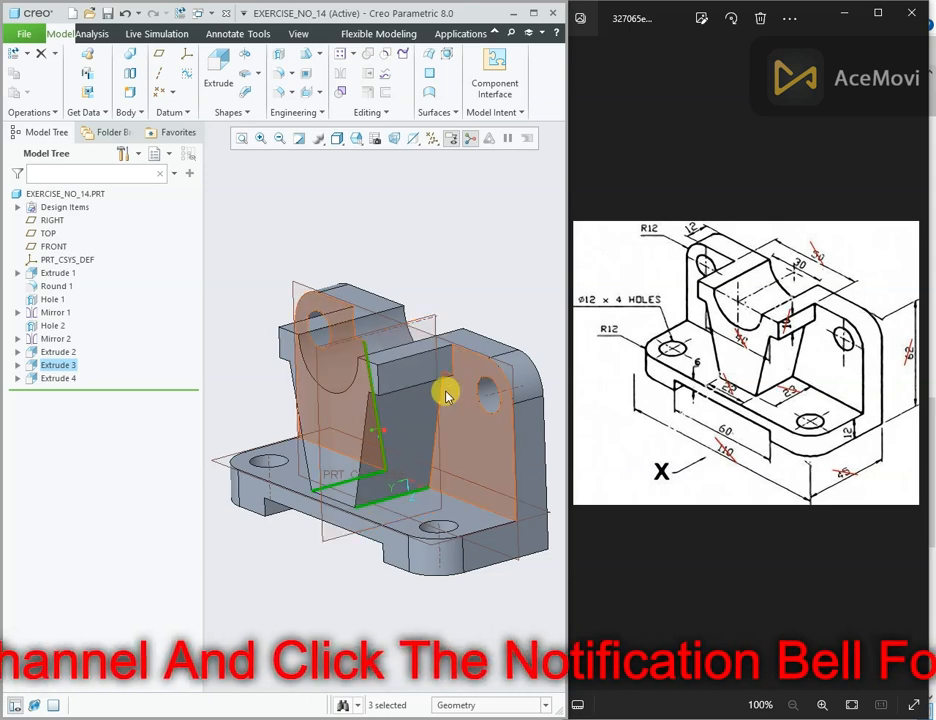
- Add the support's right sloped edge at the upright leg and the right ledge's underside and vertical junction edges to the selection
{"action": "scroll", "coordinate": [446, 396], "scroll_direction": "down", "scroll_amount": 5}
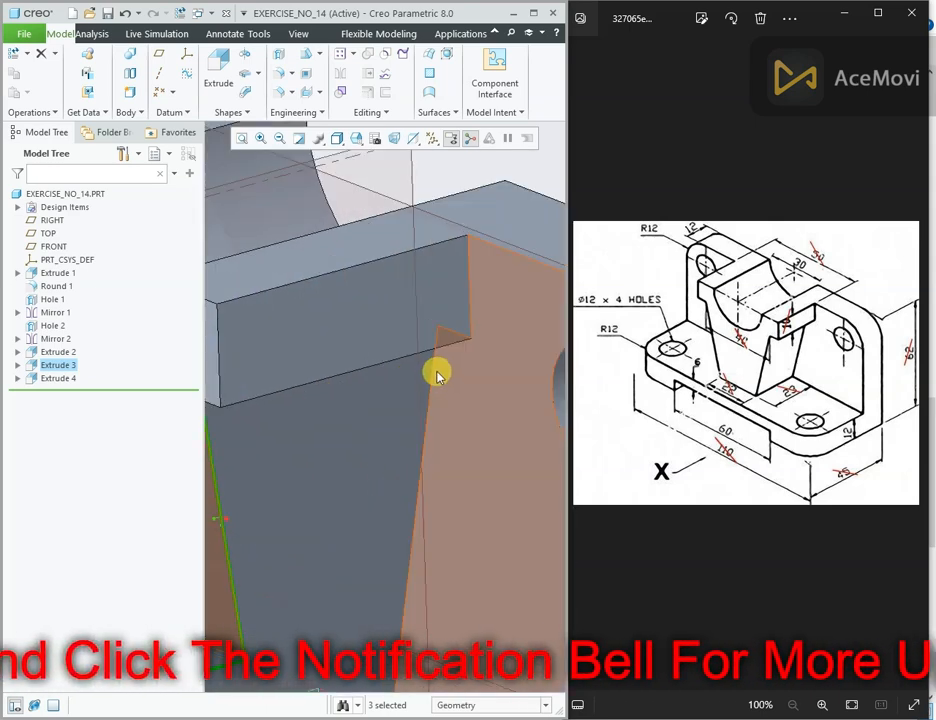
{"action": "left_click", "coordinate": [436, 372], "text": "ctrl"}
{"action": "middle_click_drag", "start_coordinate": [441, 372], "coordinate": [434, 304]}
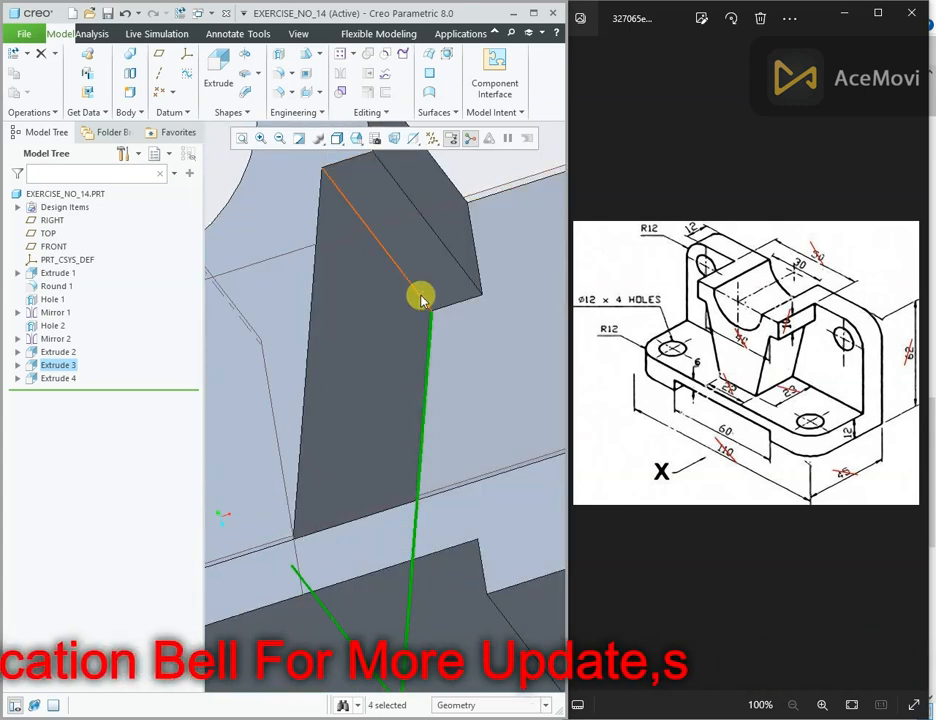
{"action": "left_click", "coordinate": [430, 302], "text": "ctrl"}
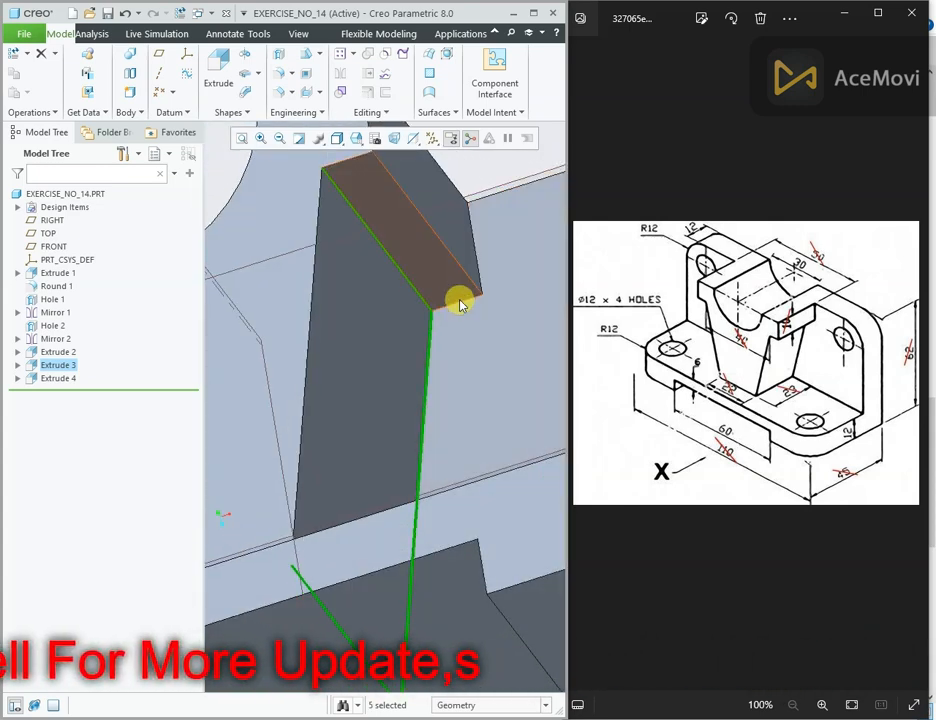
{"action": "left_click", "coordinate": [462, 301], "text": "ctrl"}
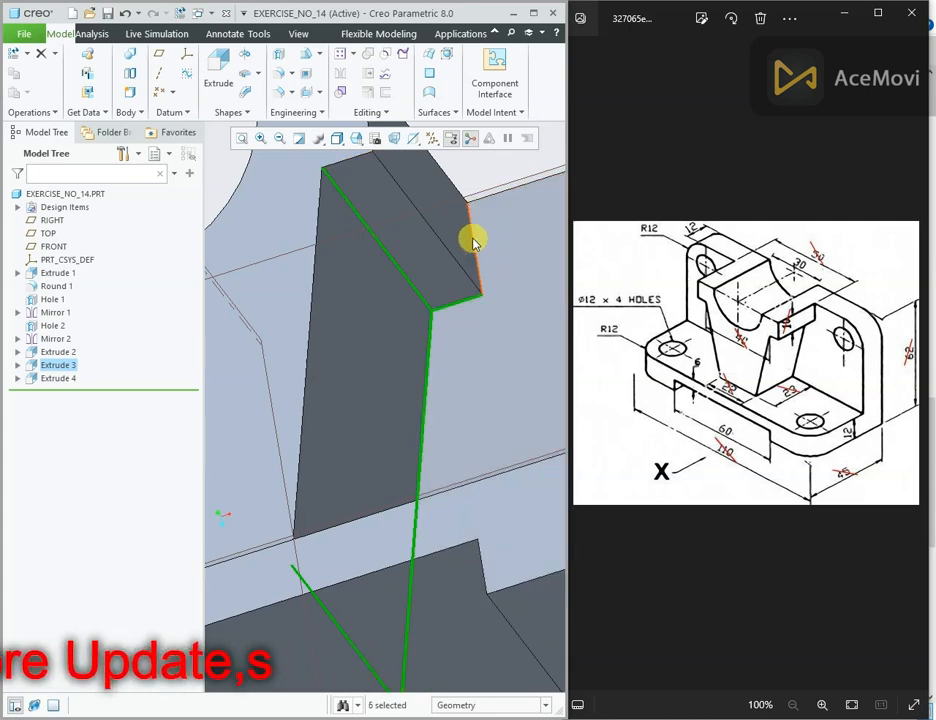
{"action": "left_click", "coordinate": [477, 236], "text": "ctrl"}
- Add the left ledge's vertical edge at the upright leg and its two underside junction edges to the selection
{"action": "middle_click_drag", "start_coordinate": [477, 236], "coordinate": [313, 297]}
{"action": "scroll", "coordinate": [236, 320], "scroll_direction": "up", "scroll_amount": 5}
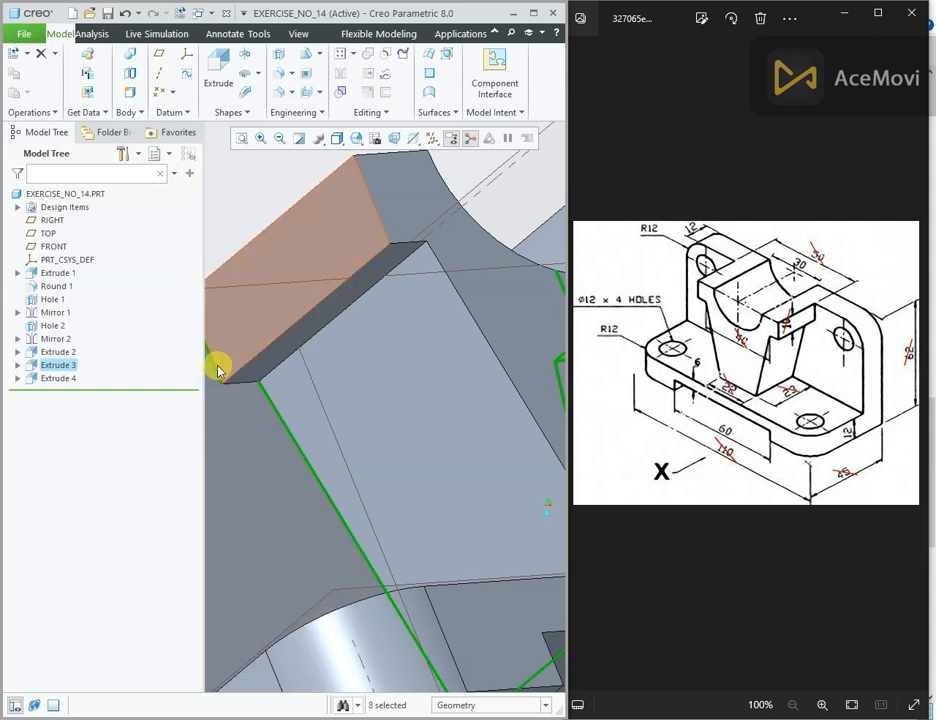
{"action": "left_click", "coordinate": [217, 367], "text": "ctrl"}
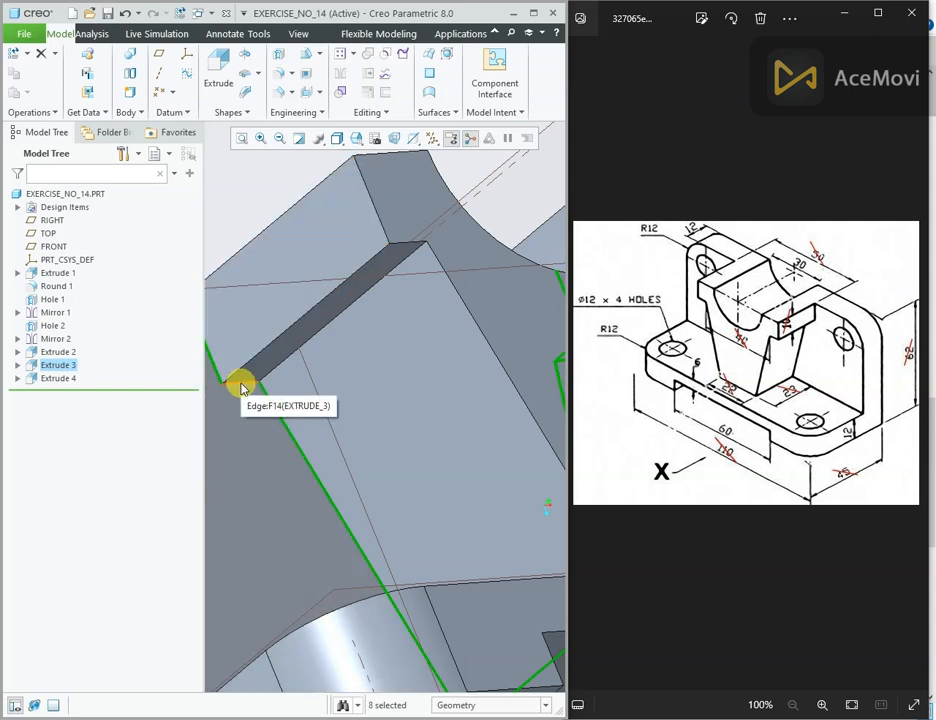
{"action": "left_click", "coordinate": [246, 383], "text": "ctrl"}
{"action": "left_click", "coordinate": [293, 358], "text": "ctrl"}
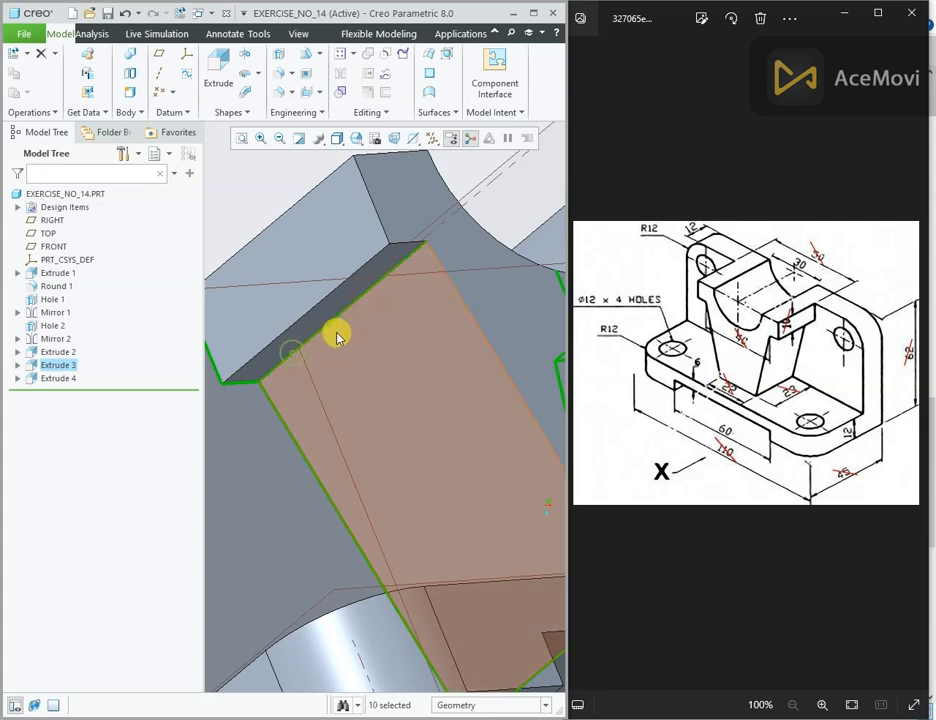
- Round the selected support junction edges with a radius of 4
{"action": "scroll", "coordinate": [313, 350], "scroll_direction": "up", "scroll_amount": 8}
{"action": "scroll", "coordinate": [350, 278], "scroll_direction": "down", "scroll_amount": 4}
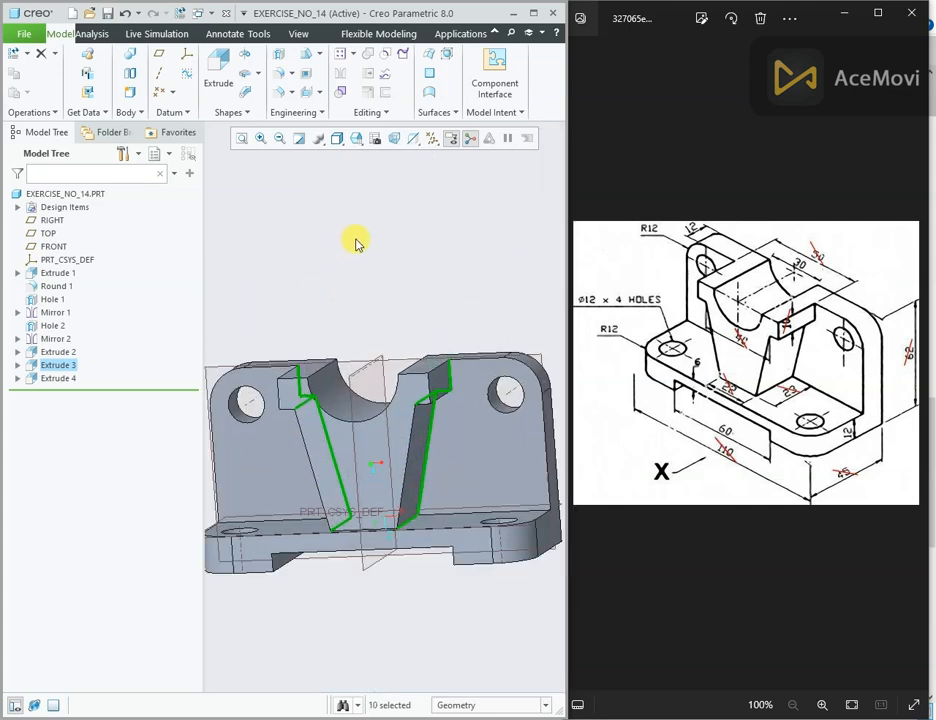
{"action": "left_click", "coordinate": [279, 72]}
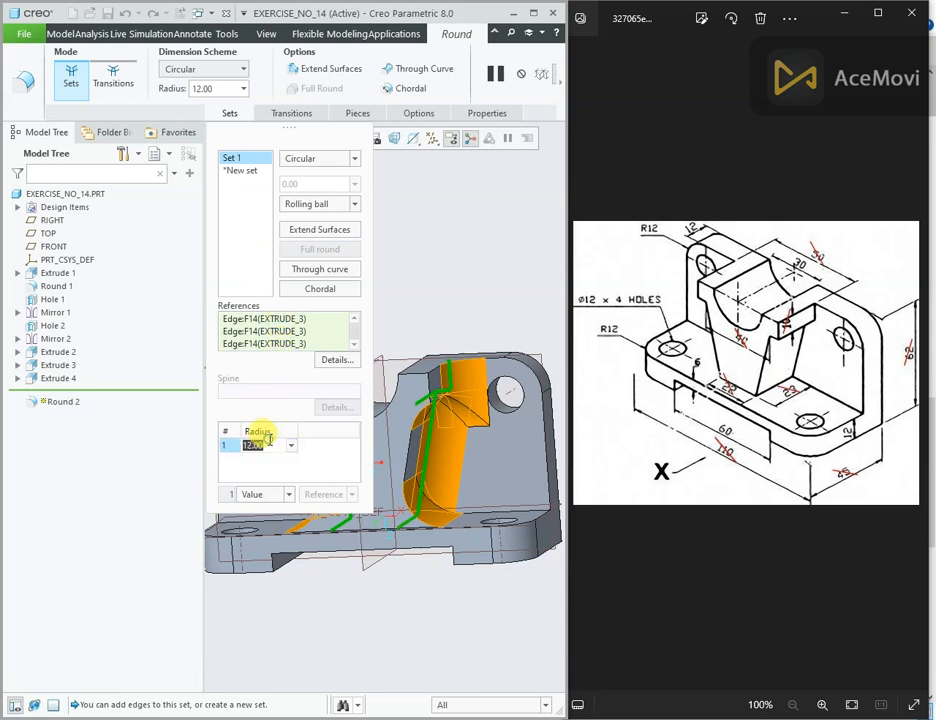
{"action": "type", "text": "4"}
{"action": "key", "text": "Return"}
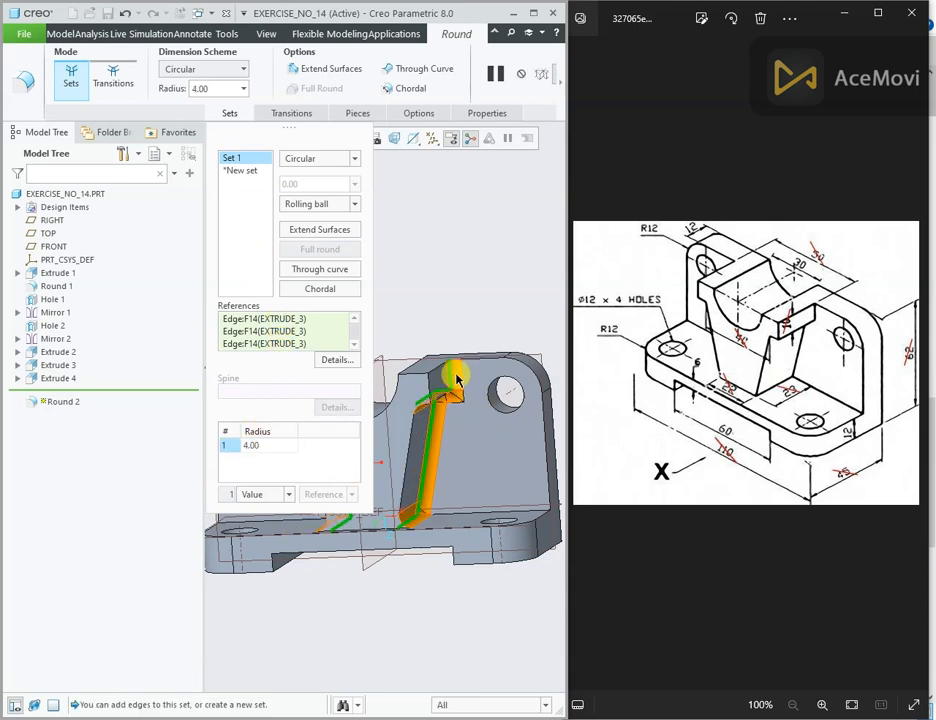
{"action": "left_click", "coordinate": [561, 85]}
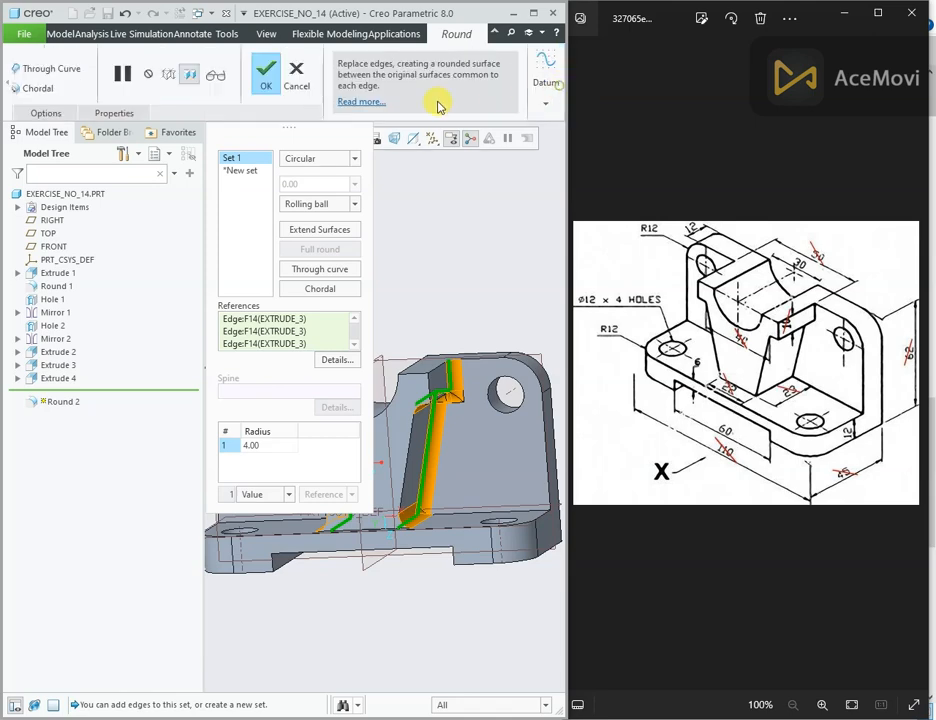
{"action": "left_click", "coordinate": [263, 78]}
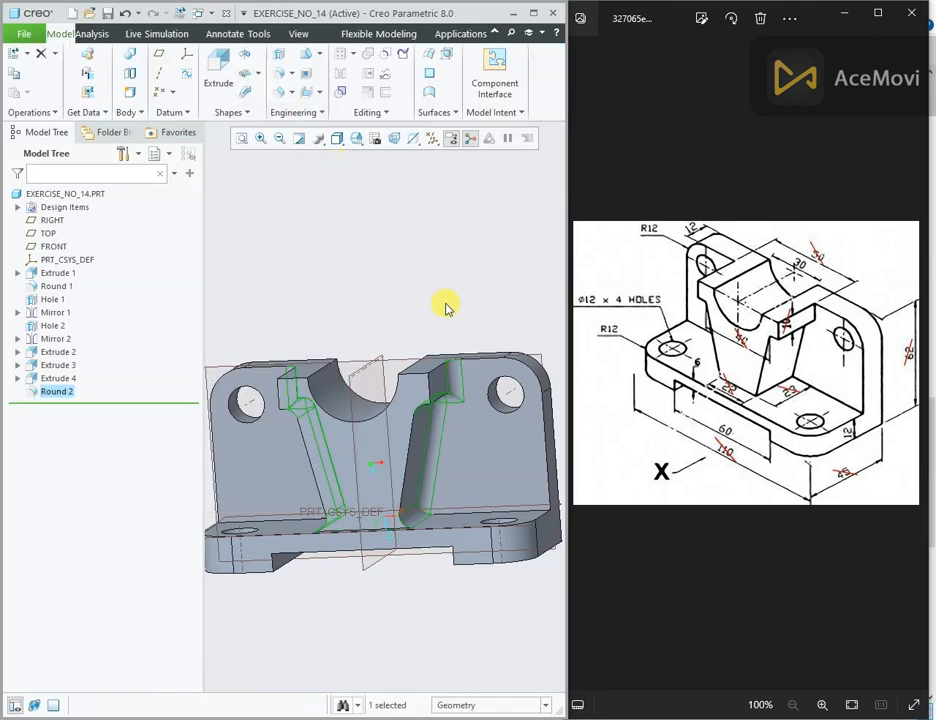
{"action": "mouse_move", "coordinate": [446, 308]}
{"action": "middle_mouse_down"}
{"action": "mouse_move", "coordinate": [483, 295]}
{"action": "mouse_move", "coordinate": [420, 311]}
{"action": "mouse_move", "coordinate": [453, 309]}
{"action": "mouse_move", "coordinate": [437, 309]}
{"action": "mouse_move", "coordinate": [443, 315]}
{"action": "middle_mouse_up"}
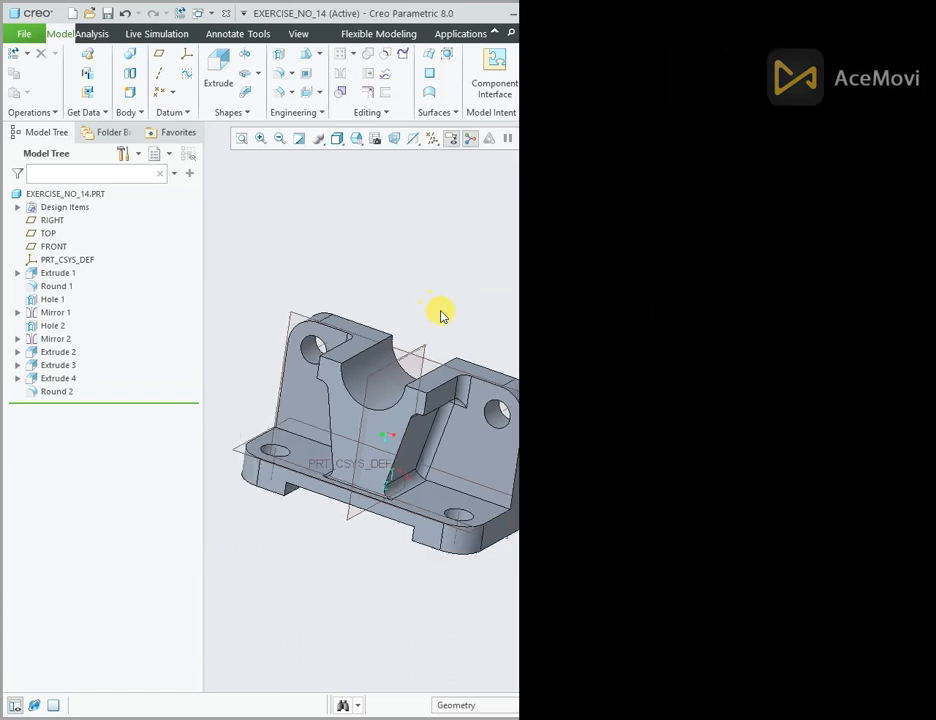